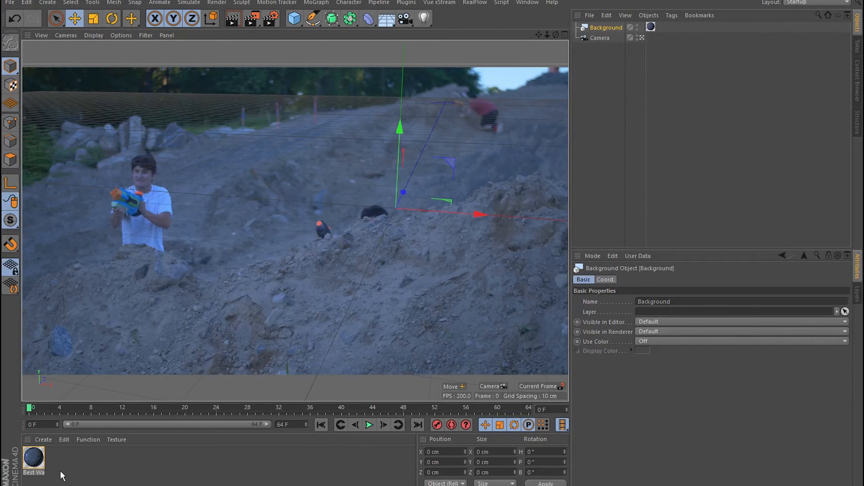
# Step: Orient and shift the camera so the ground grid matches the perspective of the dirt hill footage
pyautogui.moveTo(35, 408)
pyautogui.mouseDown()
pyautogui.moveTo(338, 409)
pyautogui.moveTo(25, 417)
pyautogui.mouseUp()
pyautogui.keyDown('alt'); pyautogui.moveTo(466, 264); pyautogui.dragTo(339, 187); pyautogui.keyUp('alt')
pyautogui.keyDown('alt'); pyautogui.moveTo(359, 163); pyautogui.dragTo(378, 135, button='right'); pyautogui.keyUp('alt')
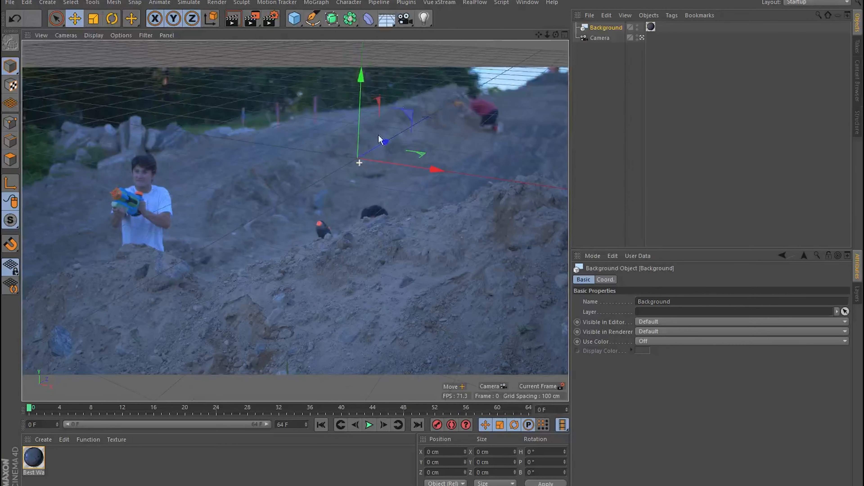
pyautogui.keyDown('alt'); pyautogui.moveTo(449, 158); pyautogui.dragTo(409, 1, button='middle'); pyautogui.keyUp('alt')
pyautogui.keyDown('alt'); pyautogui.moveTo(295, 221); pyautogui.dragTo(287, 220, button='middle'); pyautogui.keyUp('alt')
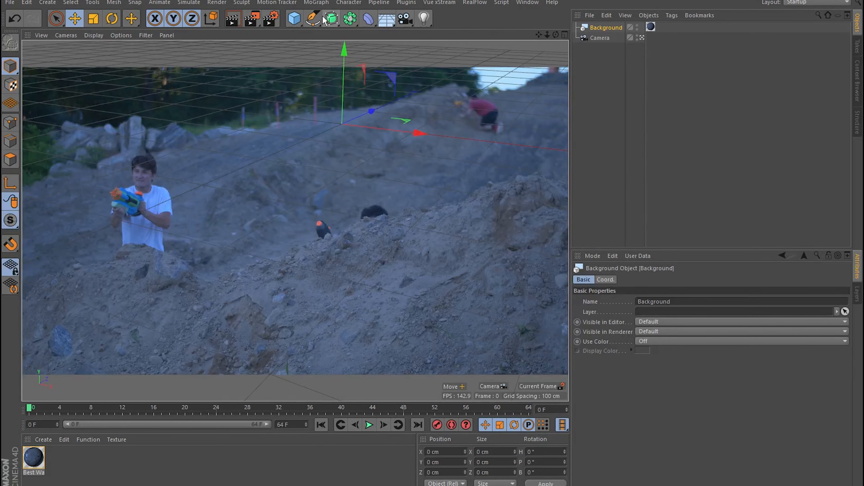
# Step: Add a cube and move it over the hill to about X -101 cm, Y -100 cm
pyautogui.click(295, 19)
pyautogui.click(328, 31)
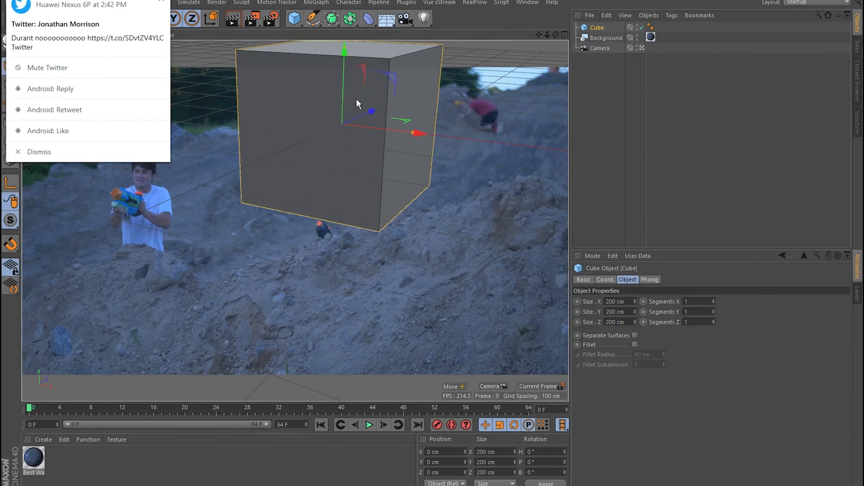
pyautogui.click(139, 157)
pyautogui.moveTo(387, 81); pyautogui.dragTo(322, 142)
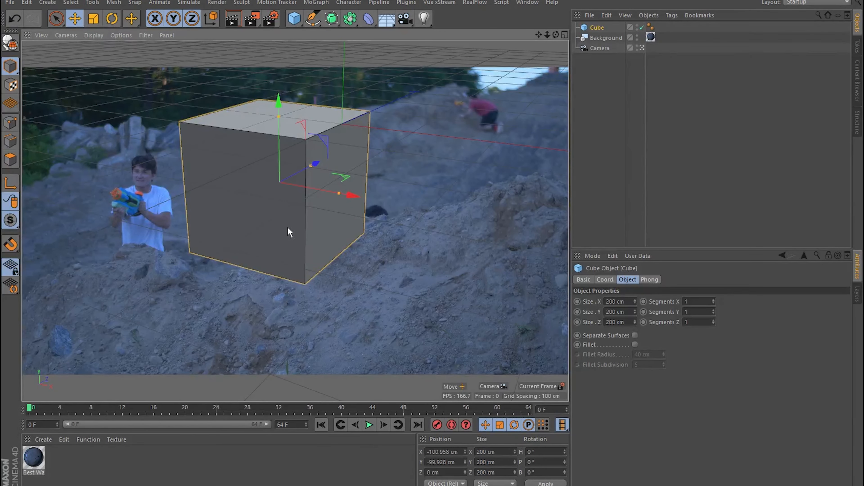
# Step: Flatten the cube to about 48 cm high, tilt it to a bank of about -13°, and reposition it along the hill
pyautogui.moveTo(279, 118); pyautogui.dragTo(298, 108)
pyautogui.press('r')
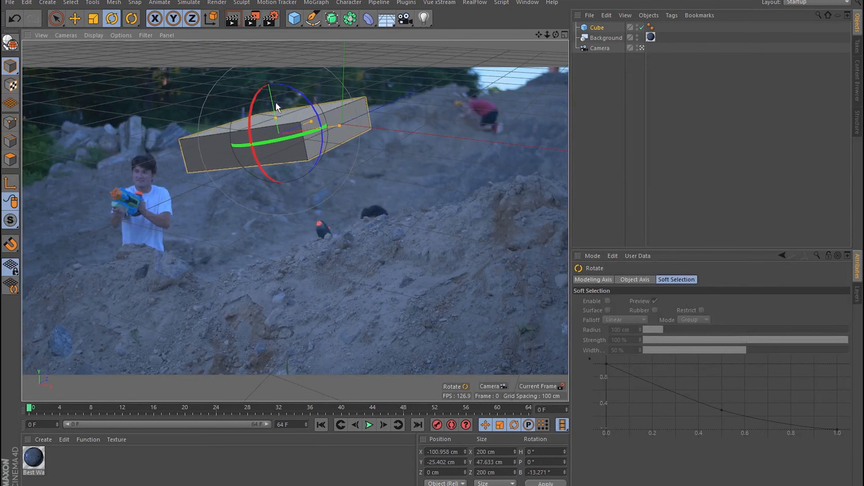
pyautogui.press('e')
pyautogui.moveTo(315, 85); pyautogui.dragTo(318, 101)
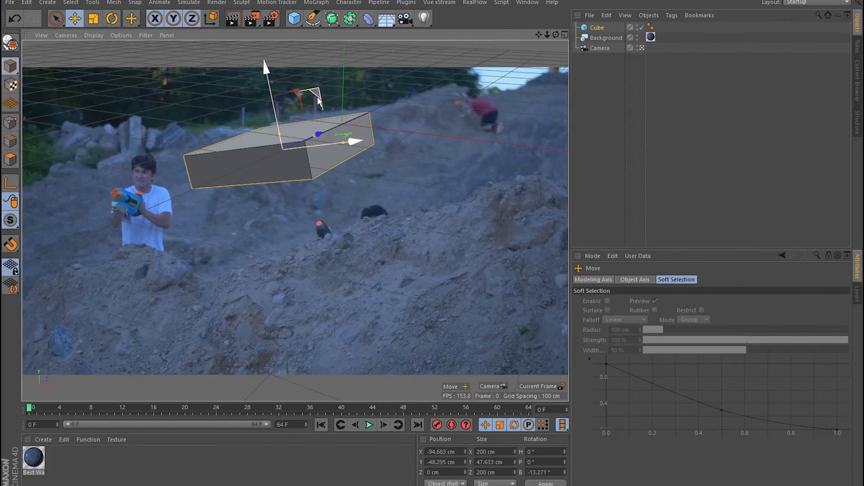
# Step: Resize the tilted cube to about 334 × 91 × 751 cm and move it to about X -151 cm, Y -82 cm
pyautogui.moveTo(280, 131); pyautogui.dragTo(276, 118)
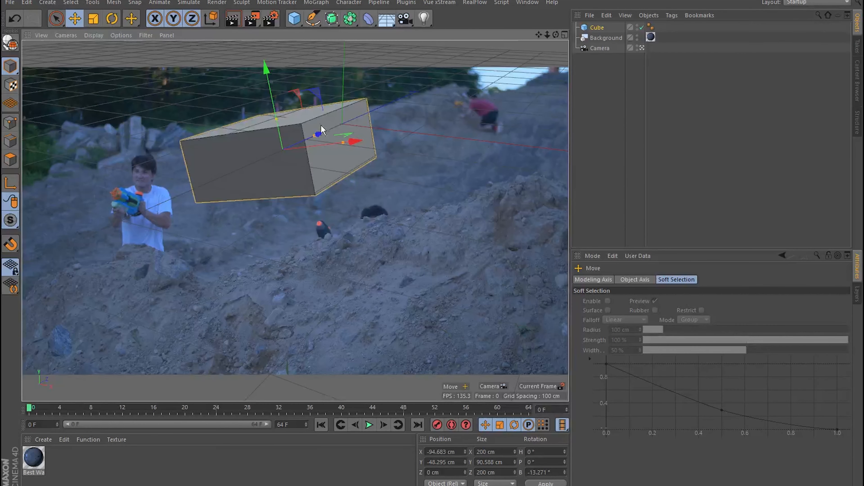
pyautogui.moveTo(318, 99); pyautogui.dragTo(287, 117)
pyautogui.moveTo(283, 150); pyautogui.dragTo(352, 121)
pyautogui.moveTo(312, 160); pyautogui.dragTo(348, 156)
# Step: Add a RealFlow Collider tag to the cube and set its collision distance to 0.1 cm
pyautogui.rightClick(597, 27)
pyautogui.doubleClick(666, 320)
pyautogui.write('.1')
pyautogui.press('Return')
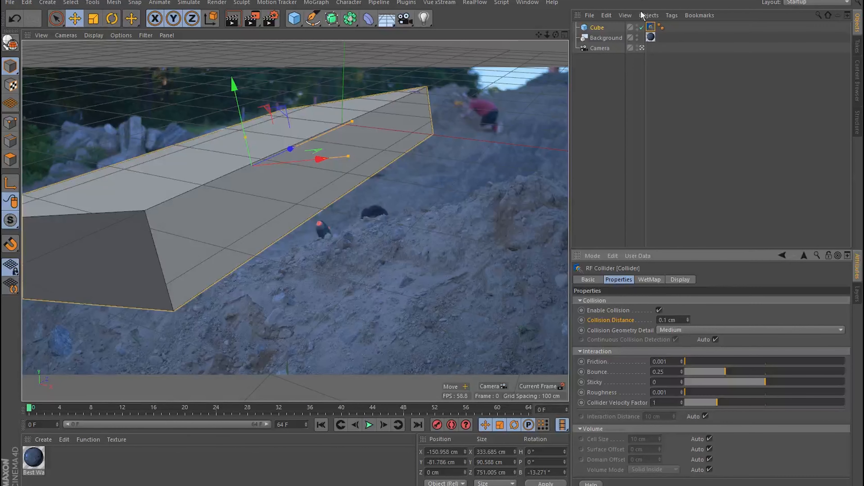
# Step: Hide the collider cube in the editor and the renderer
pyautogui.click(637, 25)
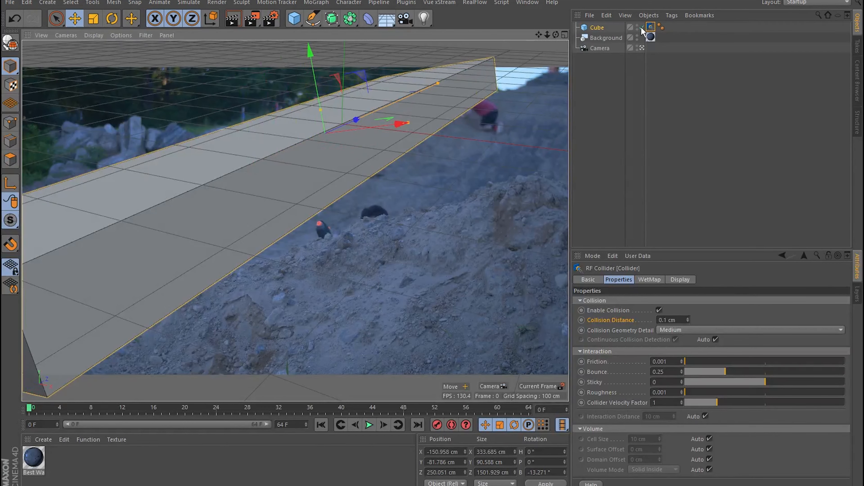
pyautogui.click(638, 24)
pyautogui.click(638, 24)
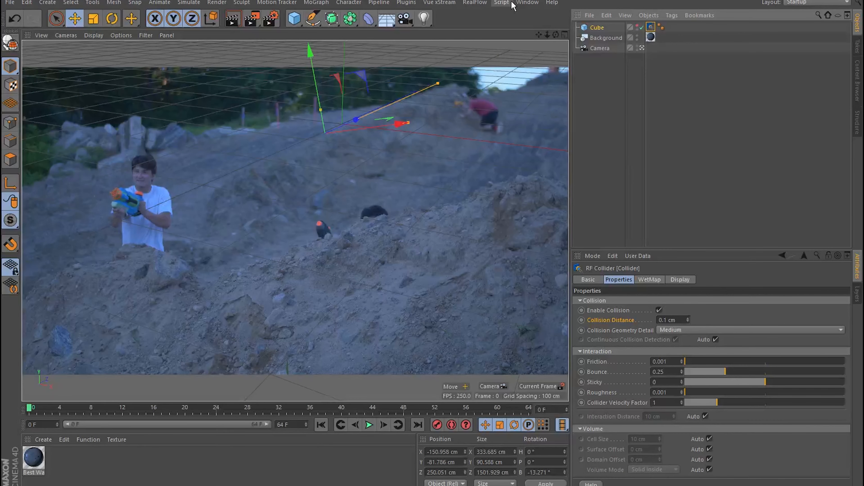
# Step: Create a RealFlow scene and turn off its display icon
pyautogui.click(476, 4)
pyautogui.click(479, 16)
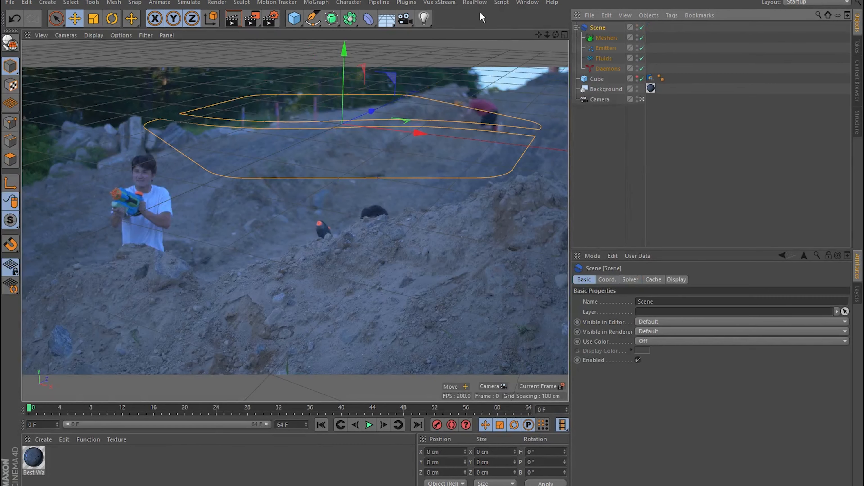
pyautogui.click(676, 280)
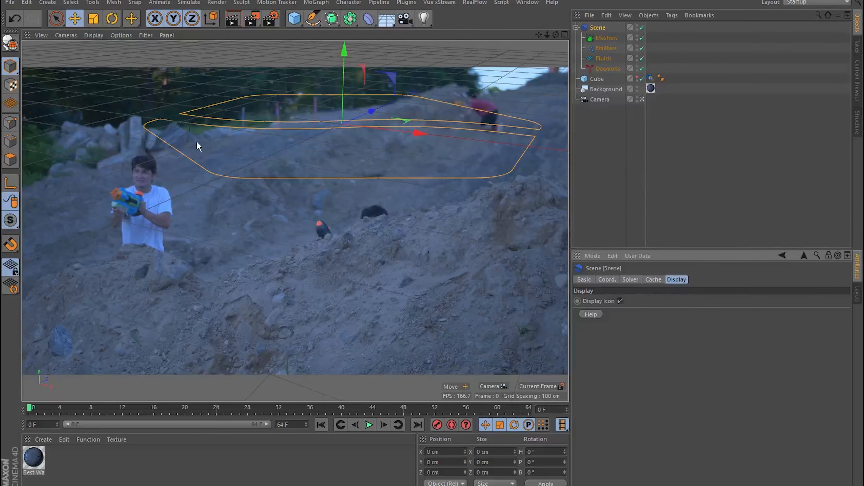
pyautogui.click(620, 301)
pyautogui.click(584, 279)
# Step: Add a RealFlow Sphere emitter to the scene
pyautogui.click(606, 48)
pyautogui.click(486, 4)
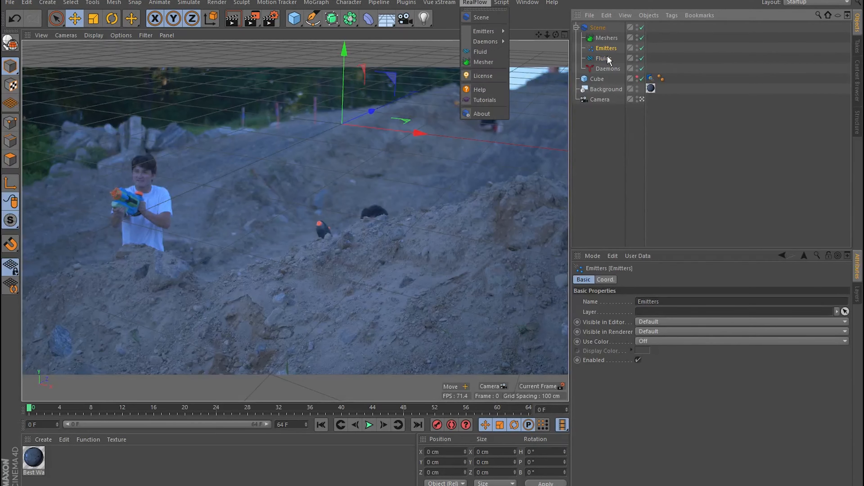
pyautogui.moveTo(489, 30)
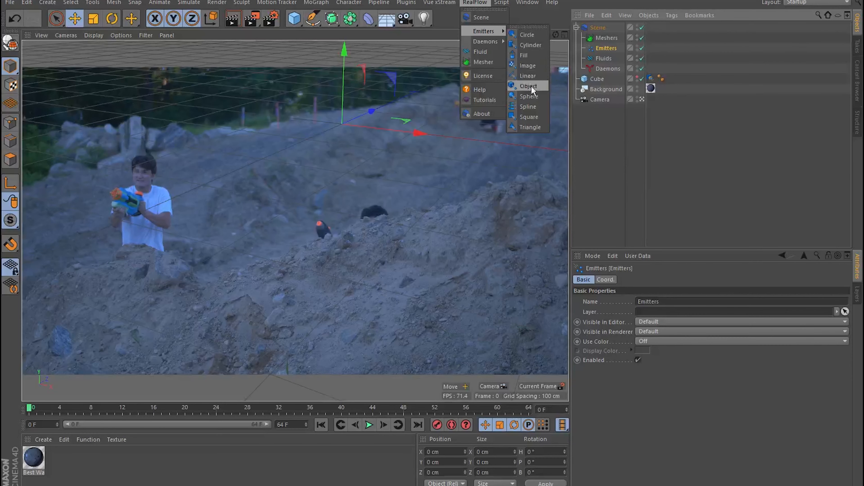
pyautogui.click(529, 96)
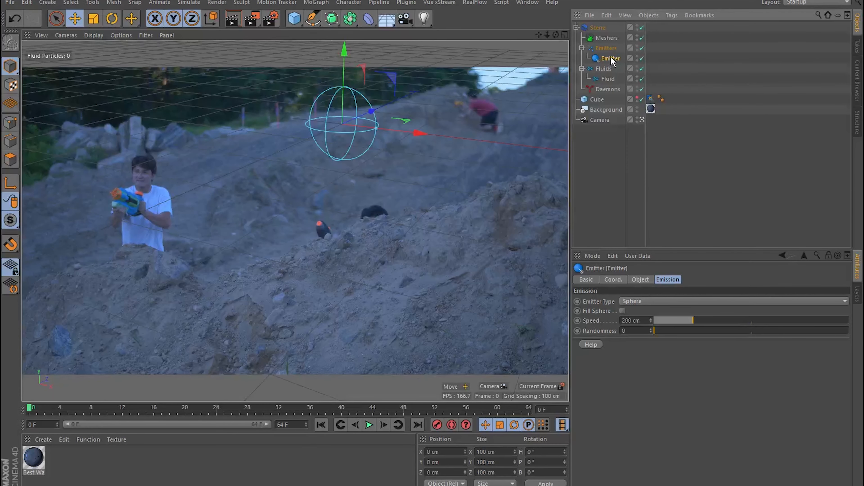
# Step: Set the sphere emitter's width to 3 cm and enable Fill Sphere
pyautogui.click(639, 280)
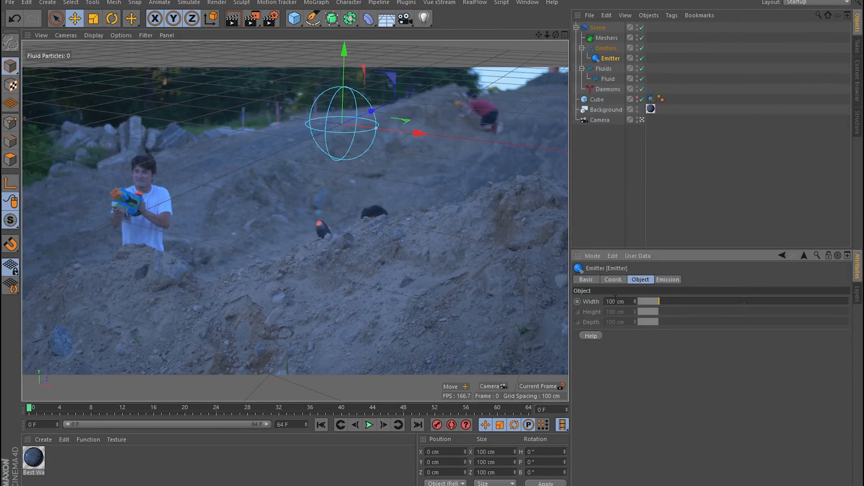
pyautogui.doubleClick(612, 302)
pyautogui.write('3')
pyautogui.press('Return')
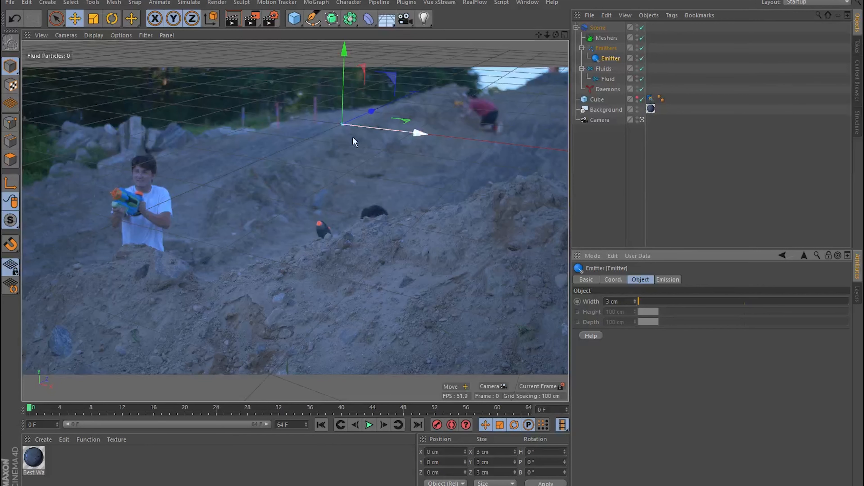
pyautogui.click(665, 280)
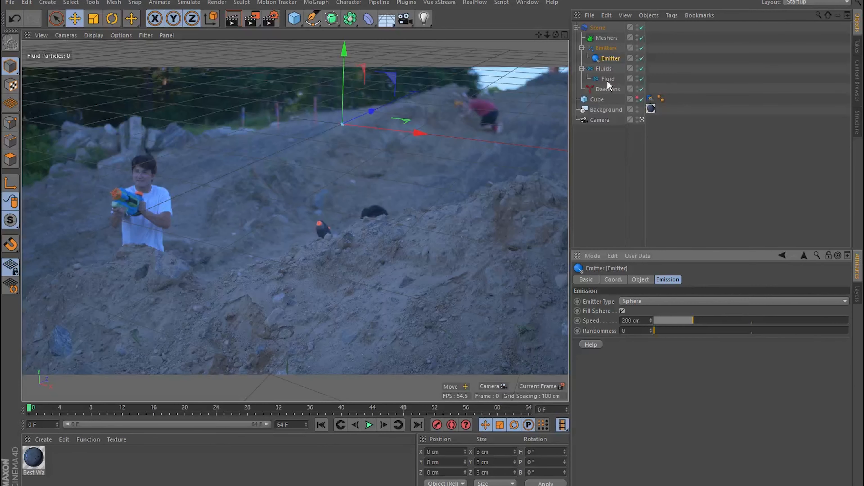
pyautogui.click(608, 81)
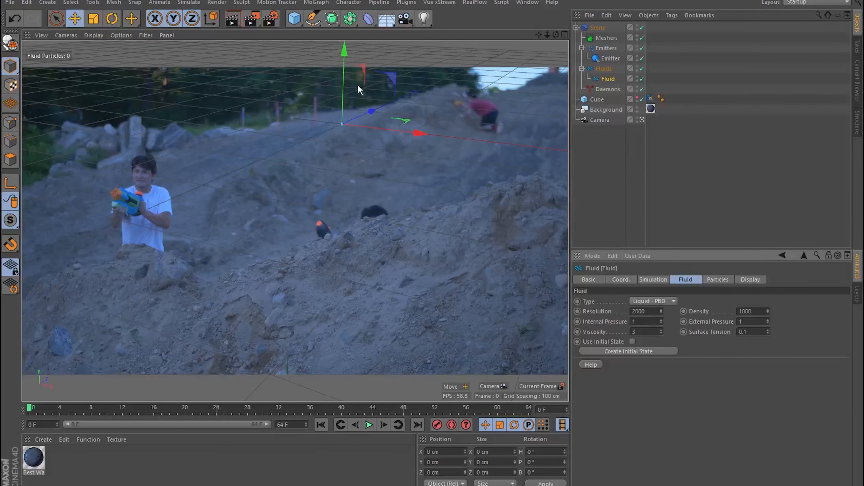
pyautogui.click(611, 59)
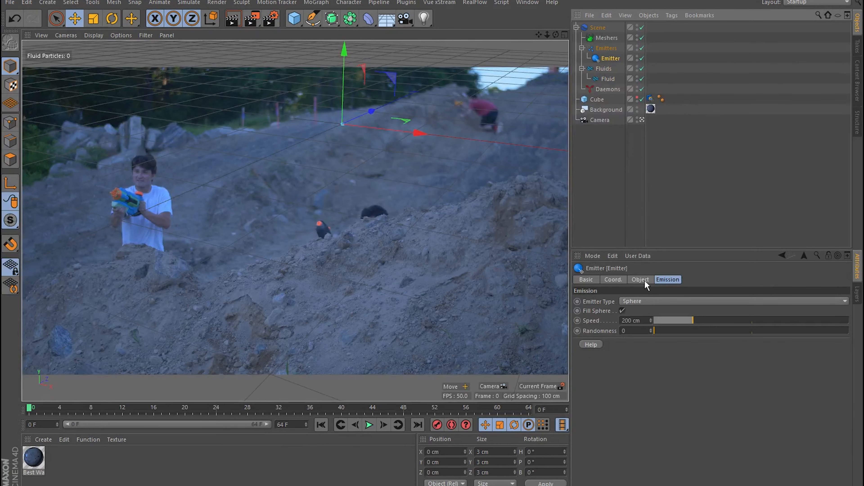
pyautogui.click(642, 279)
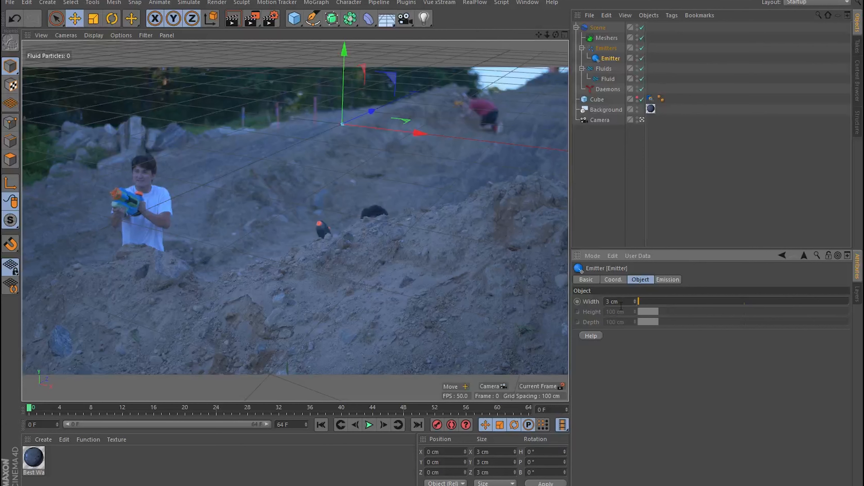
# Step: Hide the background object and switch from the scene camera to a default-camera close-up of the emitter
pyautogui.click(607, 80)
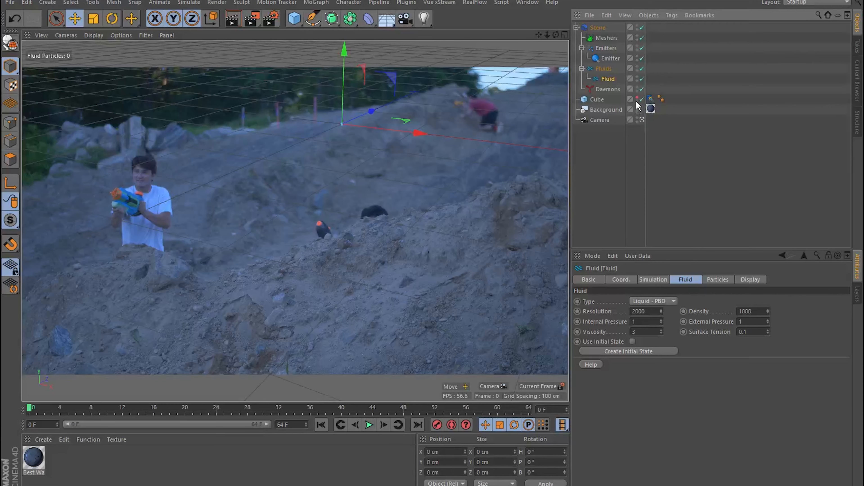
pyautogui.click(637, 108)
pyautogui.click(642, 120)
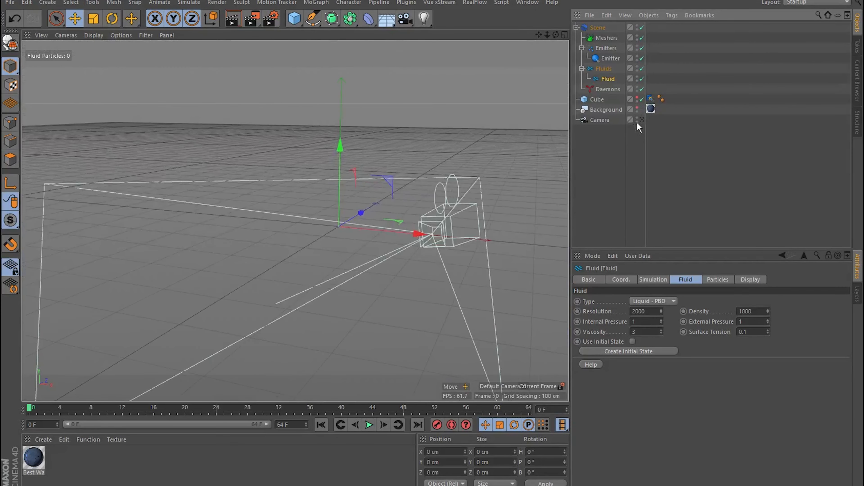
pyautogui.scroll(10, 351, 230)
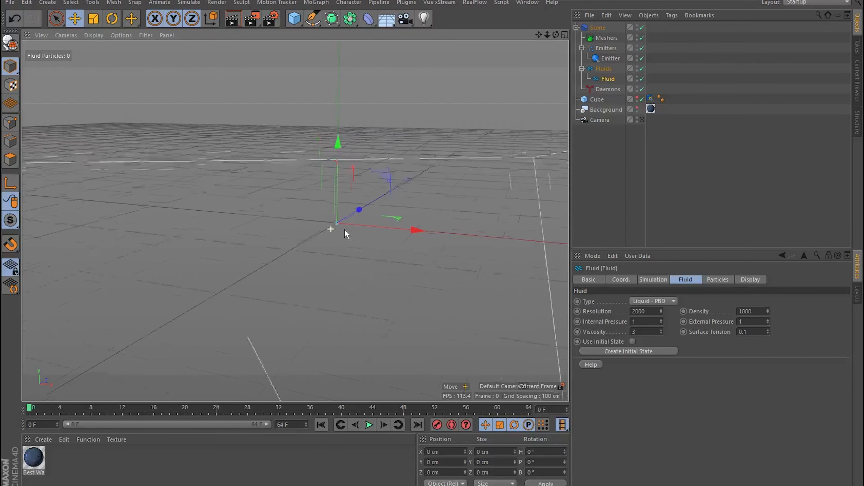
pyautogui.scroll(2, 355, 240)
pyautogui.scroll(10, 356, 245)
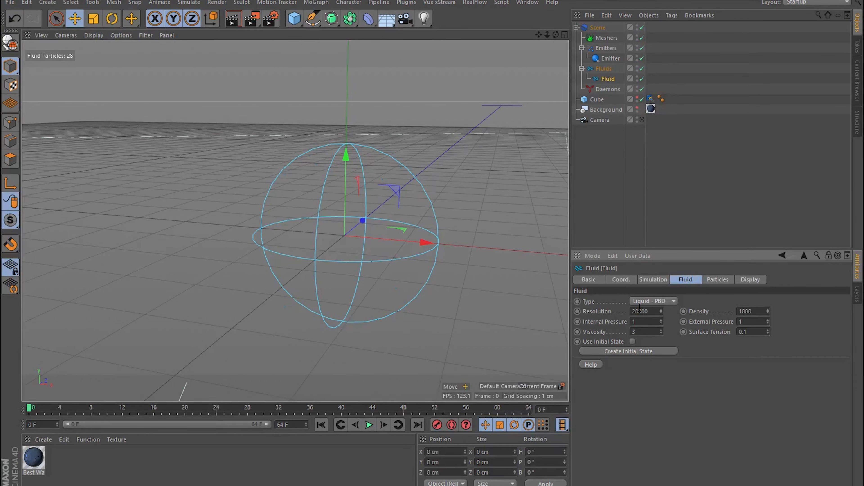
# Step: Set the fluid's resolution to 200000 and refresh the particles by scrubbing the timeline back to frame 0
pyautogui.click(639, 311)
pyautogui.write('0')
pyautogui.click(34, 408)
pyautogui.moveTo(38, 409); pyautogui.dragTo(29, 408)
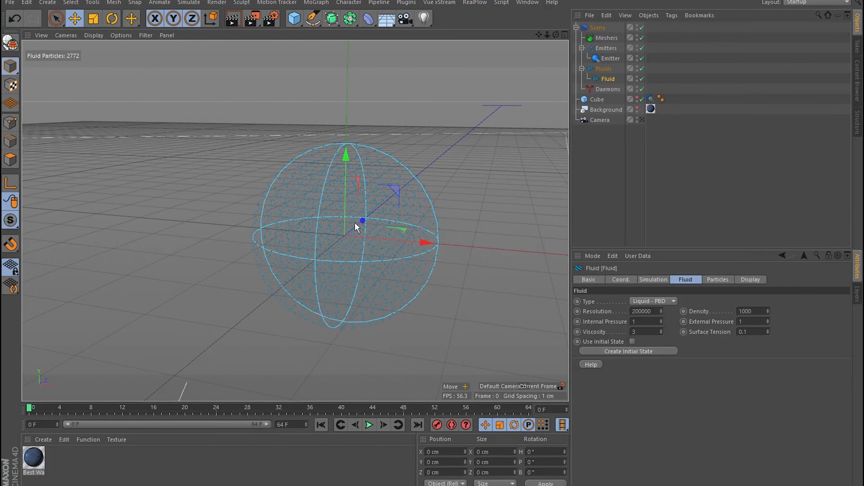
# Step: Play the fluid simulation several times from the start to examine how the particles spread from the emitter
pyautogui.click(610, 59)
pyautogui.click(612, 81)
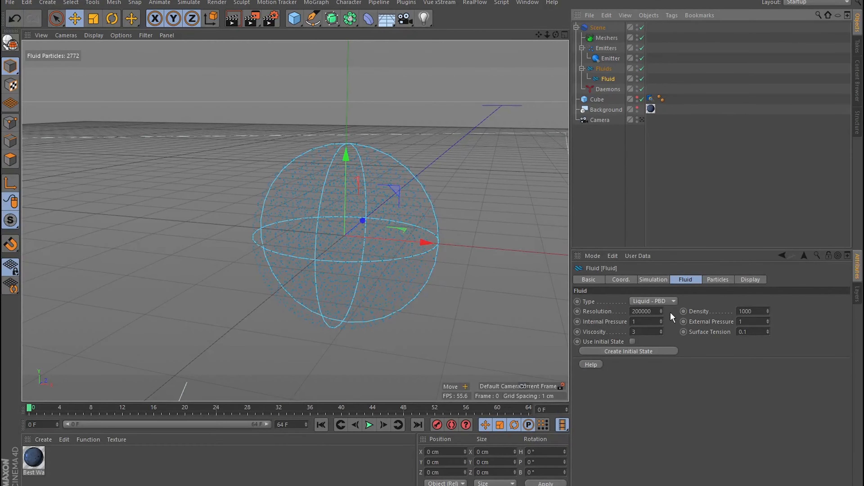
pyautogui.click(369, 425)
pyautogui.click(321, 425)
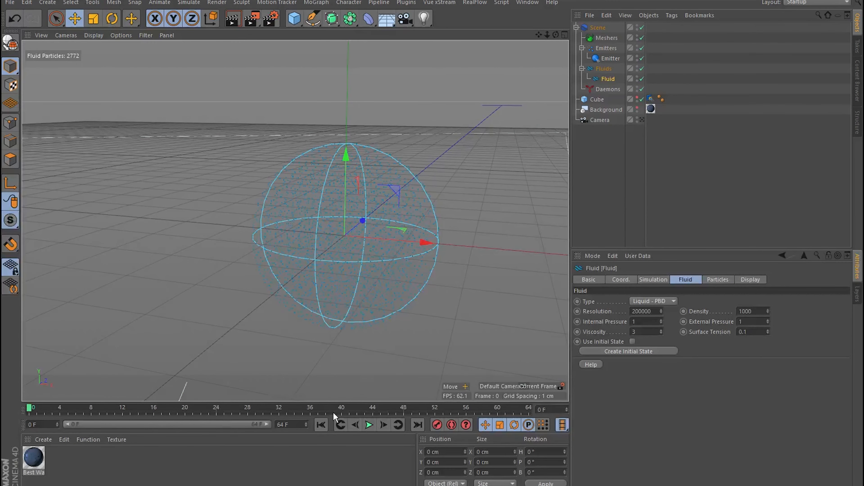
pyautogui.press('F8')
pyautogui.click(321, 425)
pyautogui.scroll(-15, 290, 226)
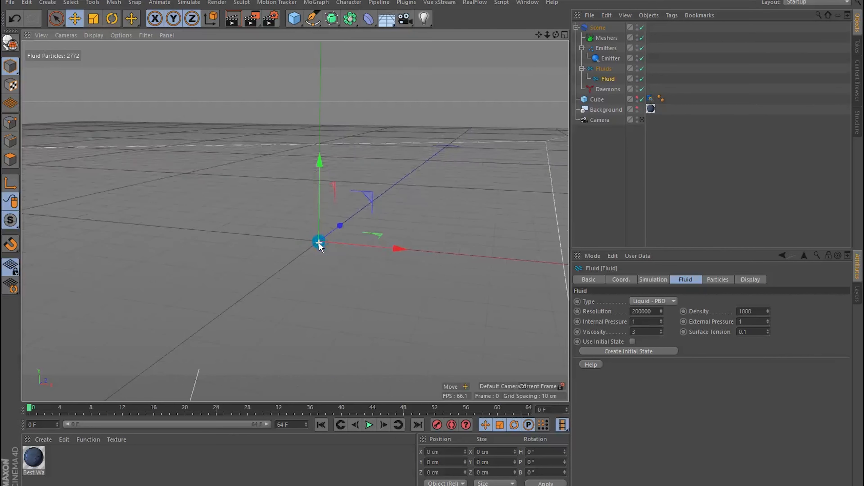
pyautogui.press('F8')
pyautogui.press('F8')
pyautogui.hotkey('shift', 'f')
pyautogui.press('F8')
pyautogui.press('F8')
# Step: Check the particles against the background footage through the scene camera, and return to the default view with the background hidden
pyautogui.click(642, 119)
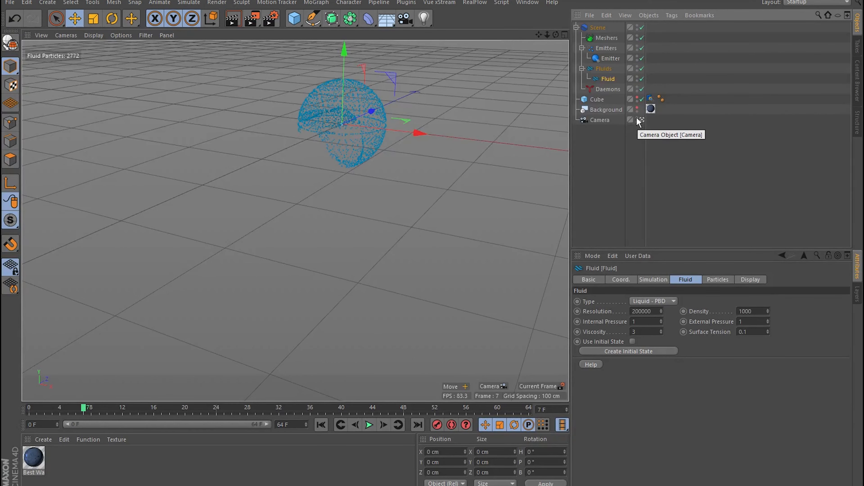
pyautogui.click(638, 108)
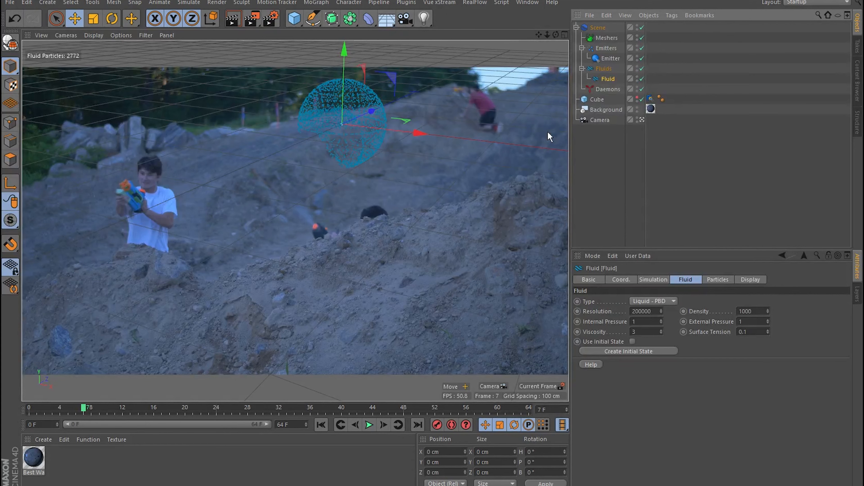
pyautogui.click(637, 108)
pyautogui.click(642, 119)
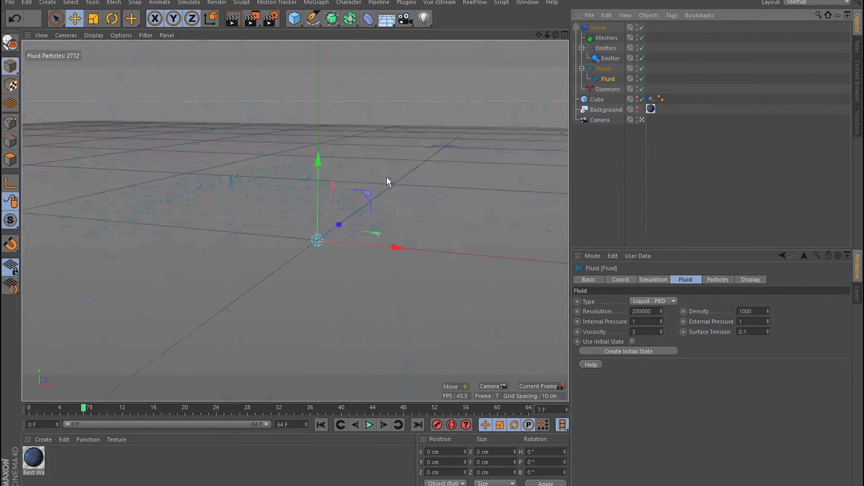
pyautogui.scroll(5, 350, 200)
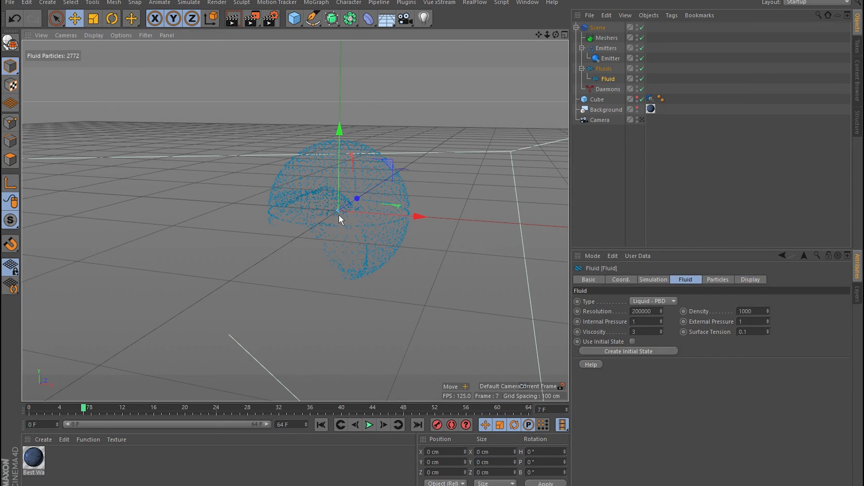
pyautogui.click(606, 38)
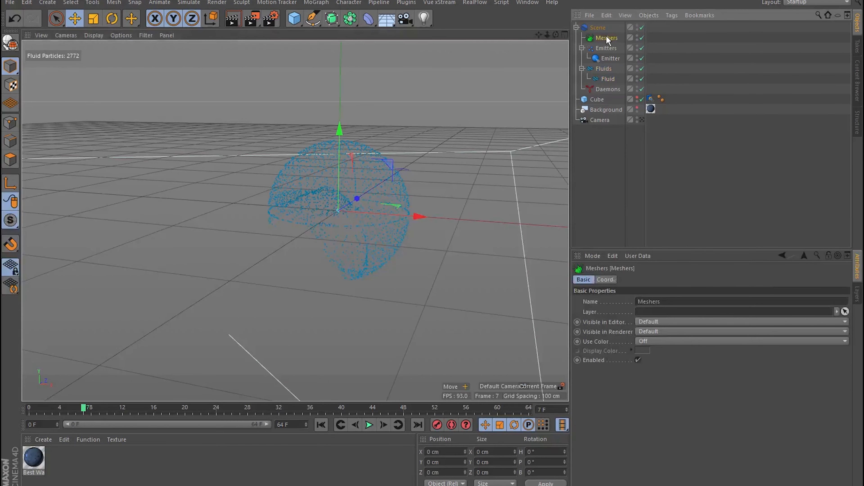
pyautogui.click(625, 199)
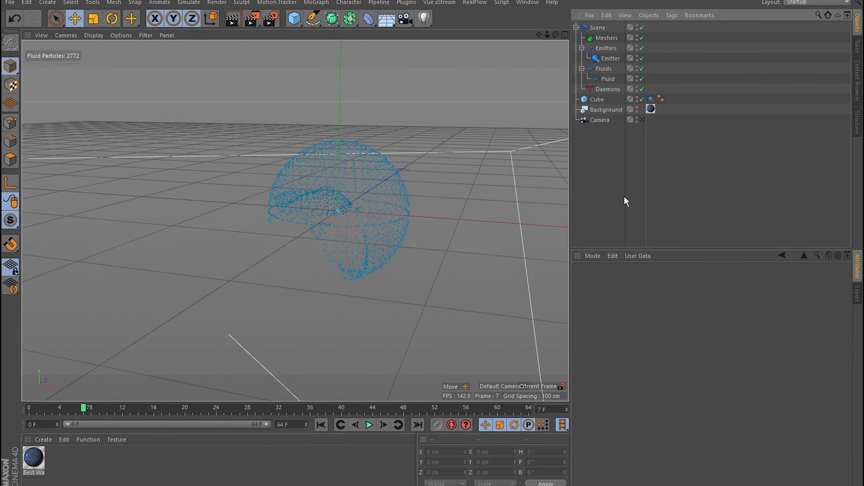
# Step: Replay the fluid simulation from frame 0 with the emitter in view to examine the particle burst
pyautogui.click(609, 59)
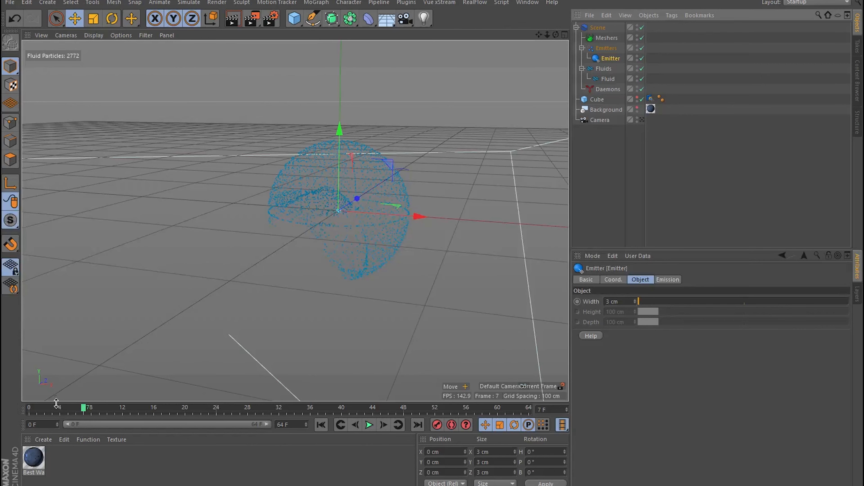
pyautogui.moveTo(56, 404); pyautogui.dragTo(58, 398)
pyautogui.click(60, 396)
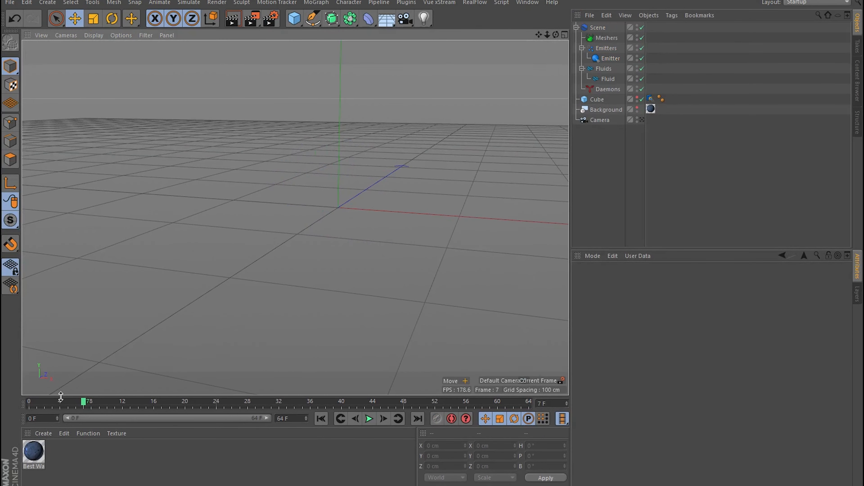
pyautogui.hotkey('shift', 'f')
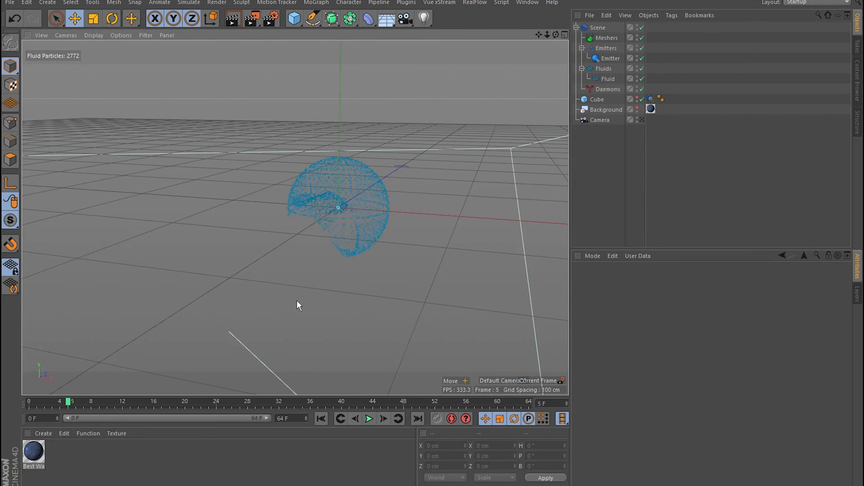
pyautogui.press('F8')
pyautogui.hotkey('shift', 'f')
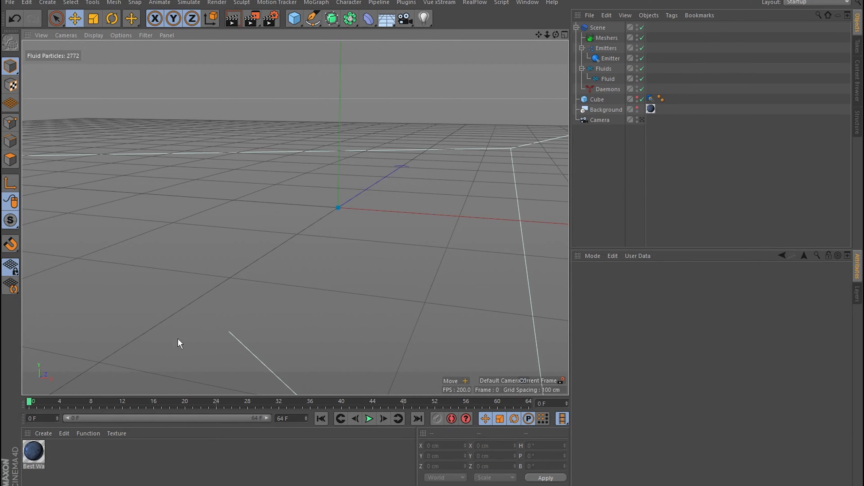
# Step: Inspect the emitter at frame 28, scrub through the opening frames of the simulation, and return to frame 0
pyautogui.click(249, 402)
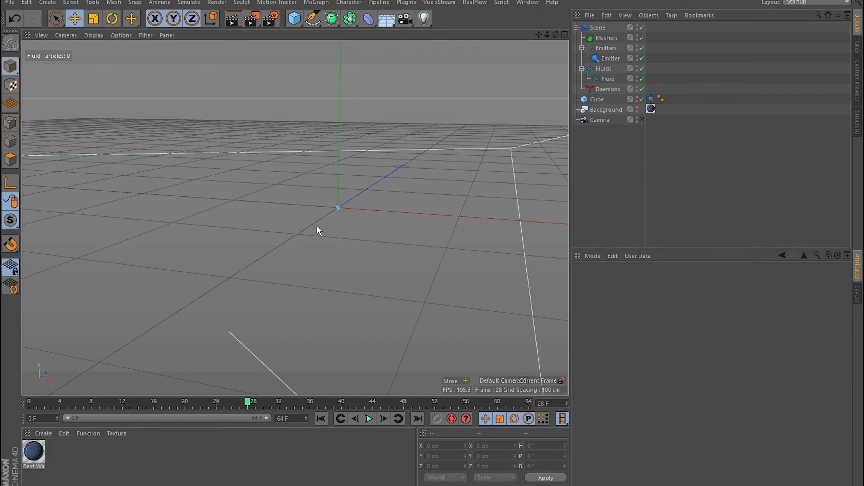
pyautogui.scroll(6, 337, 208)
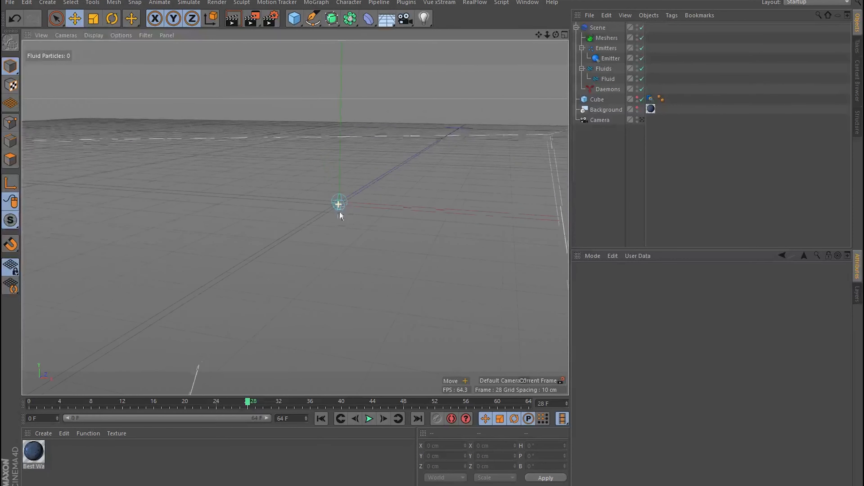
pyautogui.scroll(-6, 327, 212)
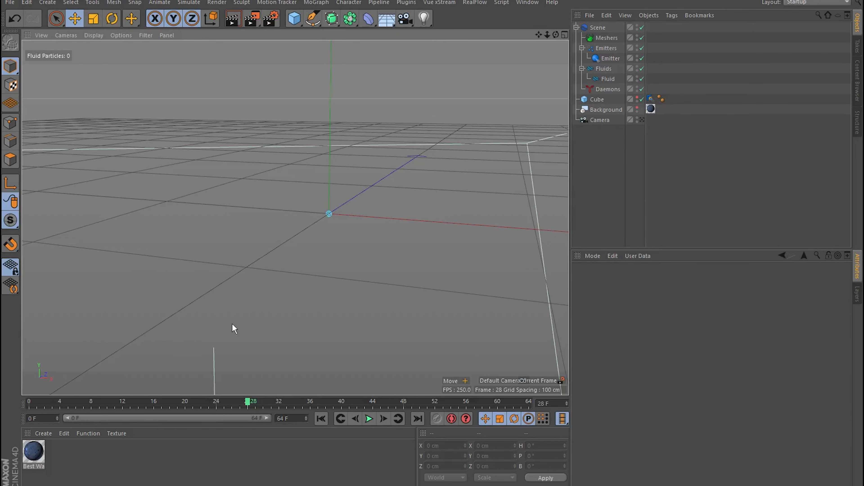
pyautogui.click(29, 403)
pyautogui.moveTo(30, 403); pyautogui.dragTo(55, 406)
pyautogui.moveTo(55, 408); pyautogui.dragTo(60, 408)
pyautogui.click(321, 418)
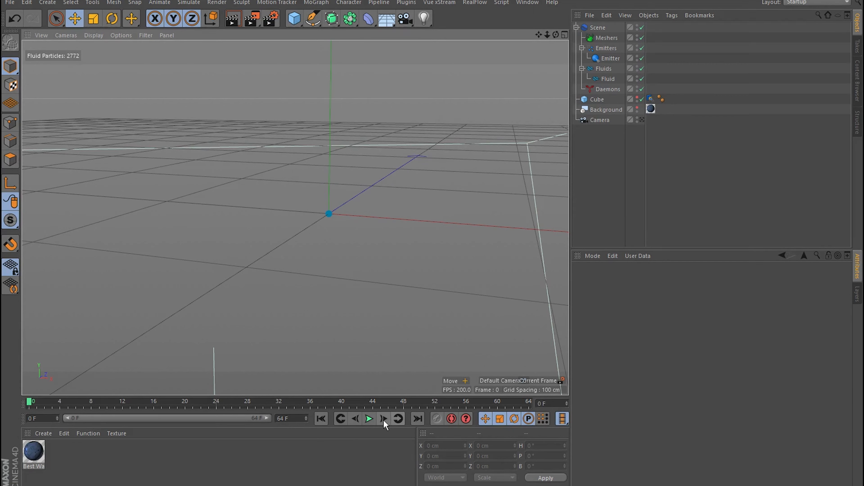
# Step: Advance the simulation frame by frame, play it from the start, and rewind to frame 0
pyautogui.click(388, 420)
pyautogui.click(388, 420)
pyautogui.click(321, 418)
pyautogui.click(369, 418)
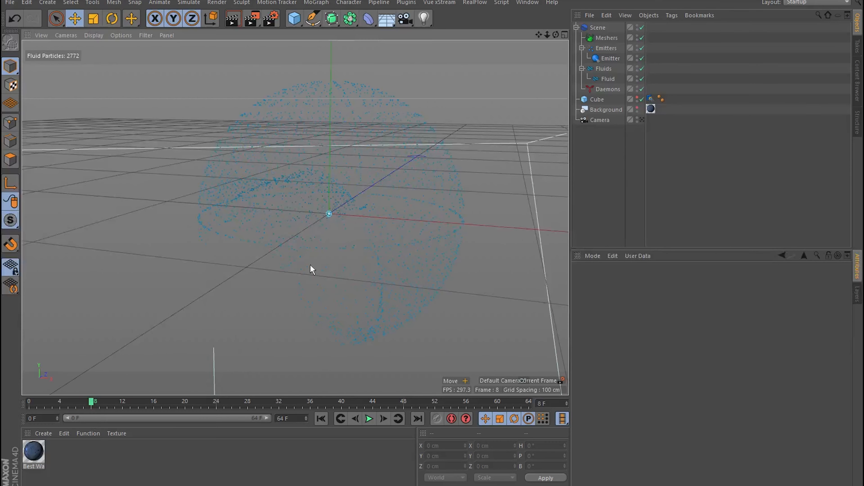
pyautogui.hotkey('shift', 'f')
pyautogui.press('F8')
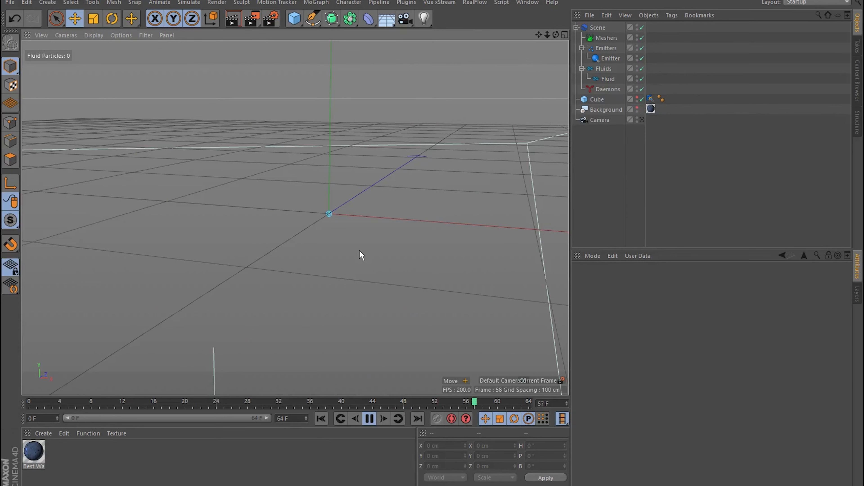
pyautogui.press('F8')
pyautogui.hotkey('shift', 'f')
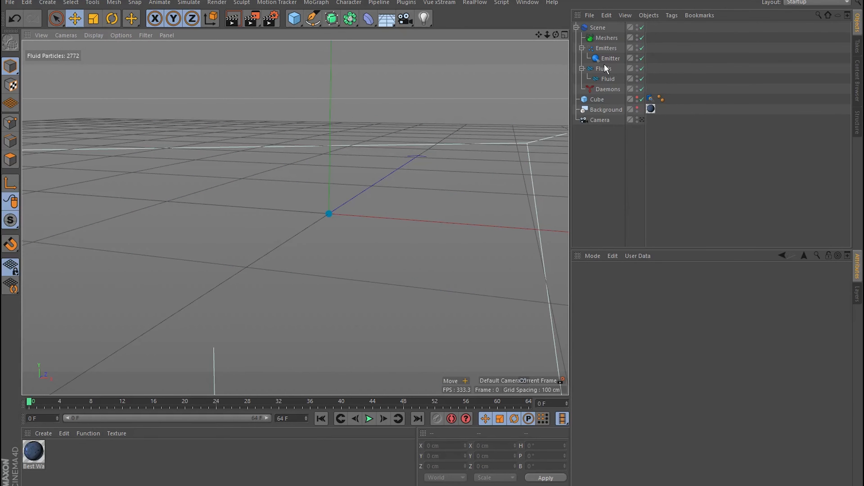
# Step: Select the RealFlow scene object, scrub the particles to frame 9 and back to 7, and rewind to frame 0
pyautogui.click(598, 28)
pyautogui.moveTo(30, 402); pyautogui.dragTo(99, 403)
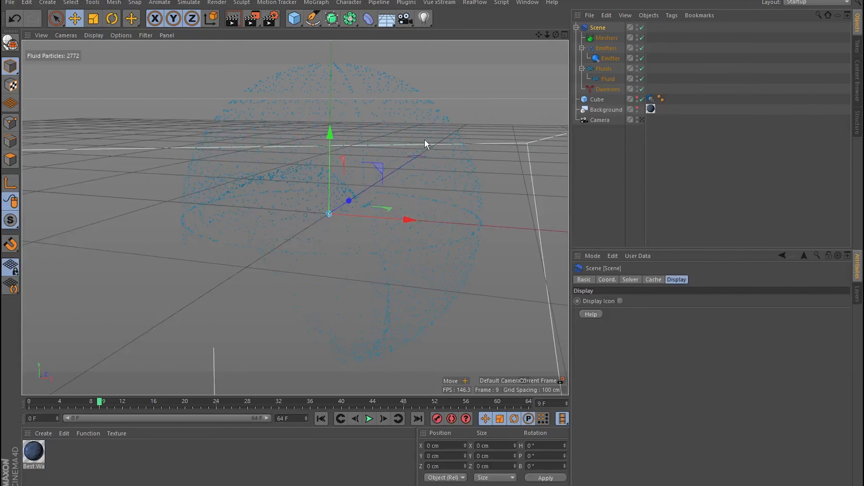
pyautogui.press('f')
pyautogui.moveTo(92, 410); pyautogui.dragTo(83, 411)
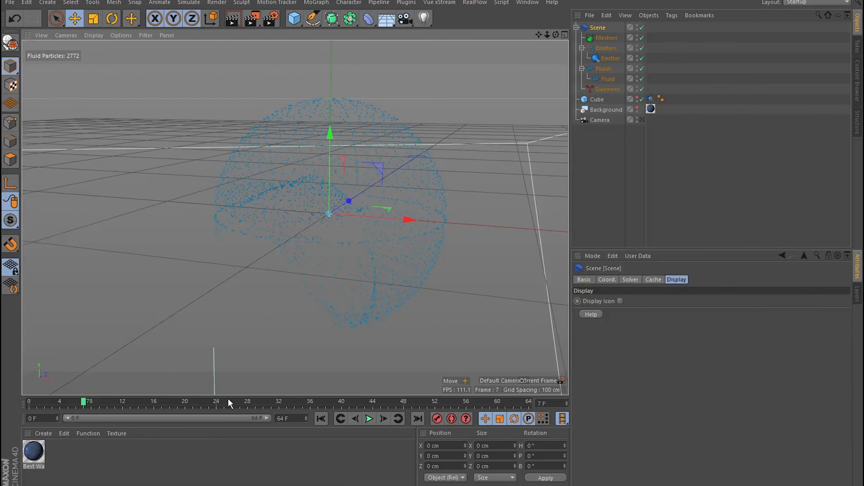
pyautogui.hotkey('shift', 'f')
pyautogui.press('F8')
pyautogui.press('F8')
pyautogui.hotkey('shift', 'f')
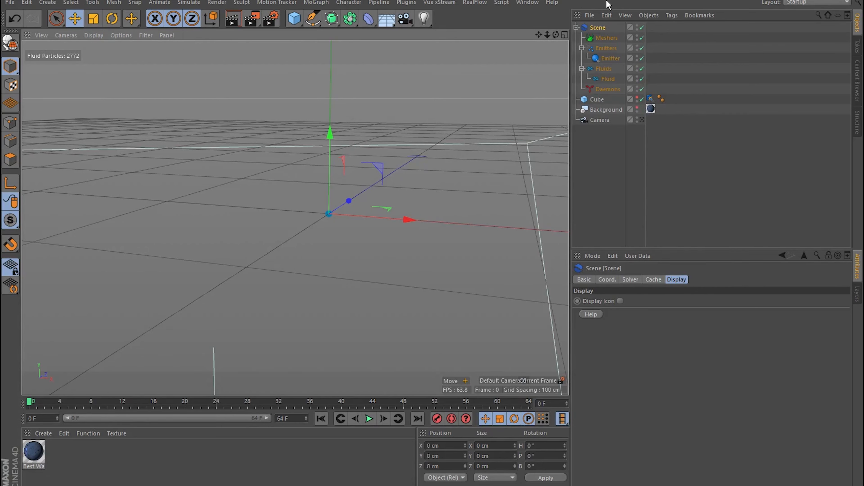
# Step: Set the RealFlow scene's Windows cache folder to H:\rf cache
pyautogui.click(654, 280)
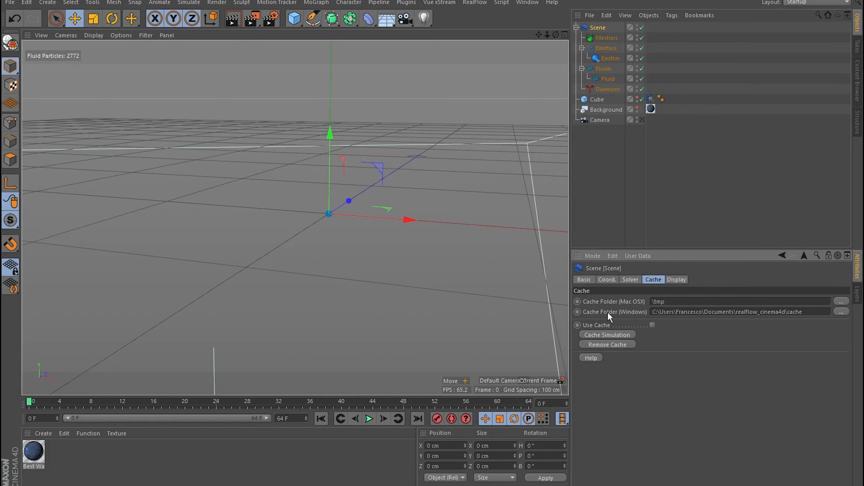
pyautogui.moveTo(654, 312); pyautogui.dragTo(803, 312)
pyautogui.click(840, 312)
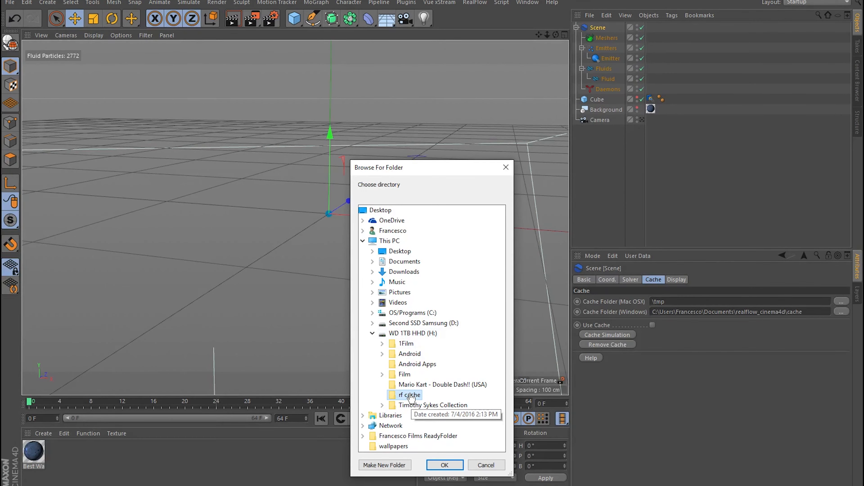
pyautogui.click(444, 465)
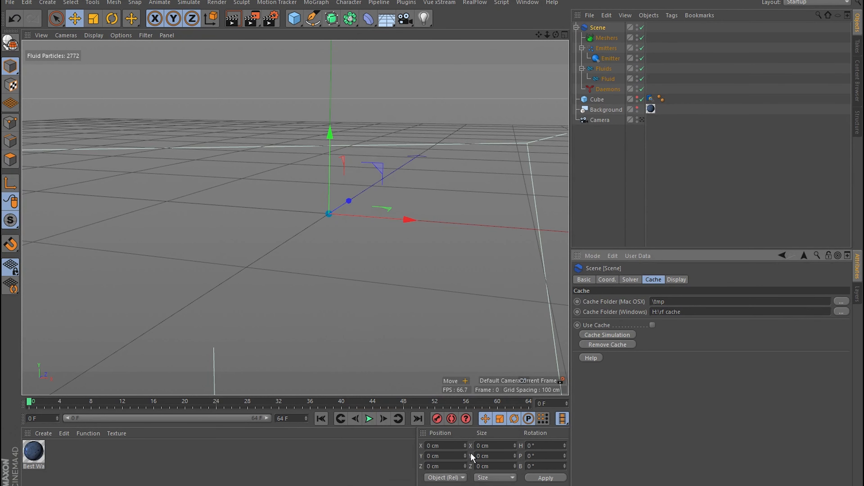
# Step: Cache the RealFlow simulation, scrub through the early frames, and leave Use Cache turned off
pyautogui.click(626, 333)
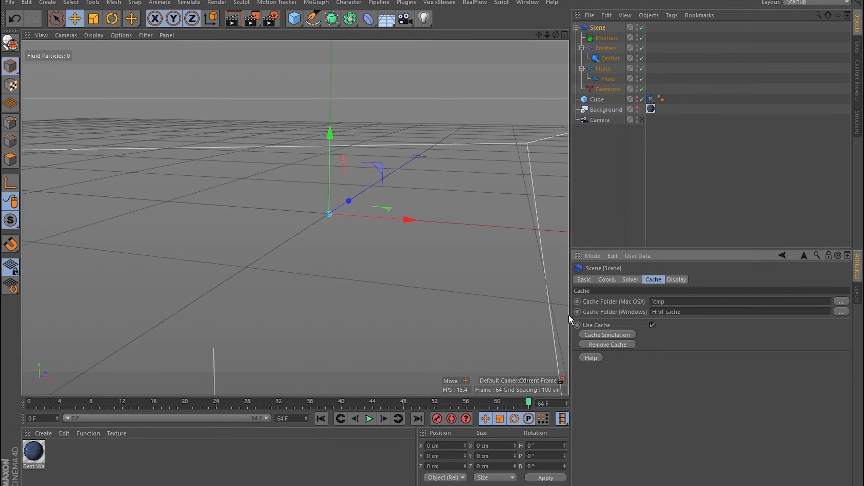
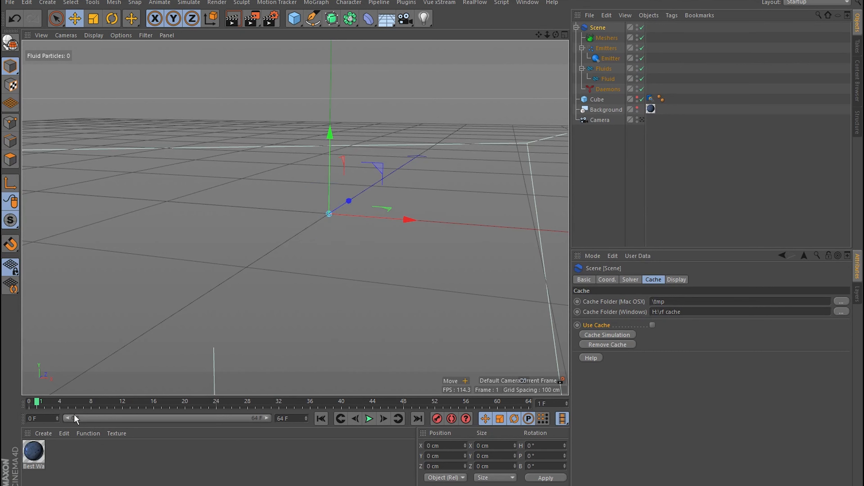
pyautogui.moveTo(41, 403); pyautogui.dragTo(126, 404)
pyautogui.click(652, 325)
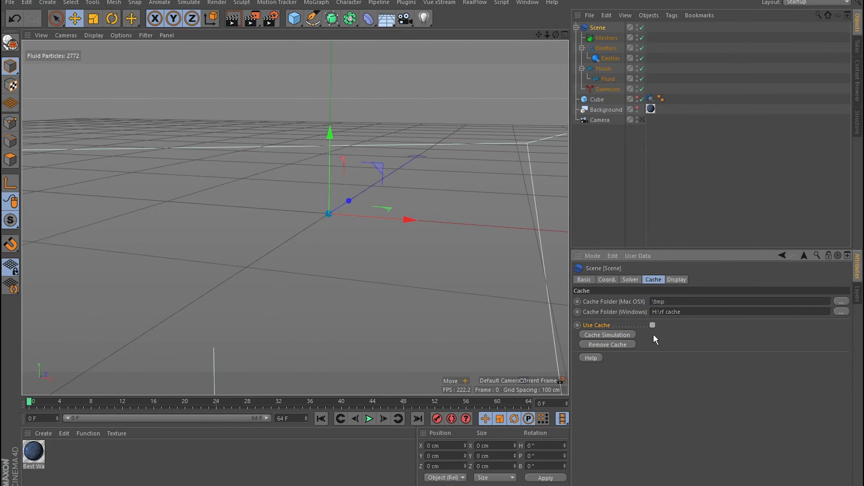
# Step: Play the simulation to frame 5 and add a RealFlow mesher to the scene
pyautogui.click(610, 60)
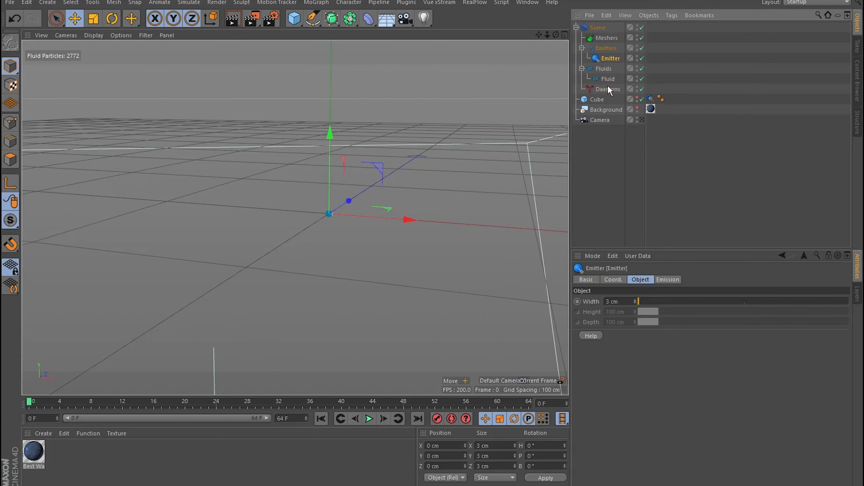
pyautogui.press('F8')
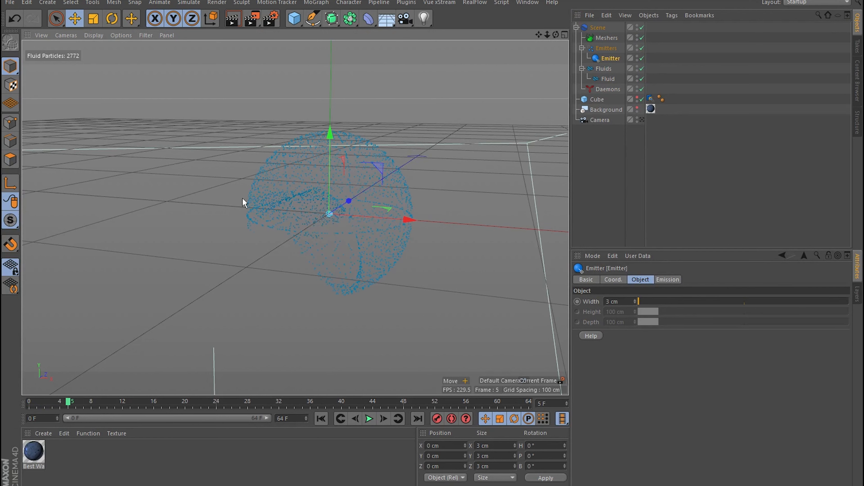
pyautogui.click(476, 8)
pyautogui.click(487, 64)
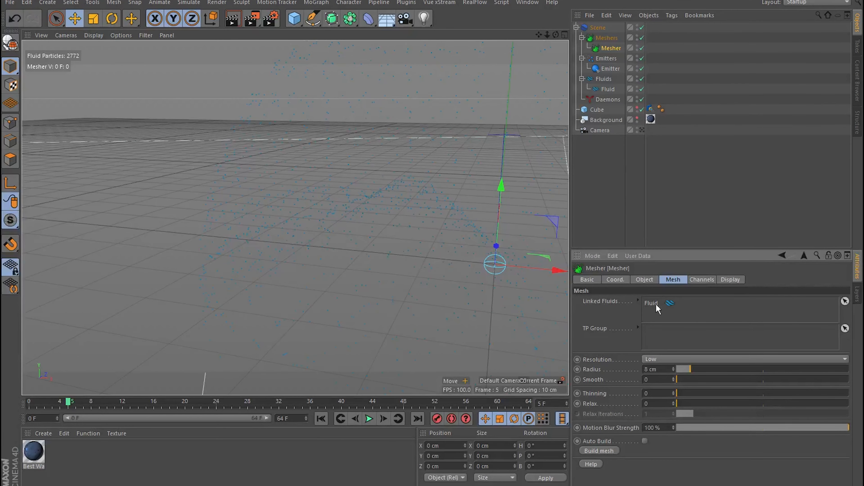
# Step: Build the mesher's mesh from the linked fluid at frame 5 with Low resolution
pyautogui.scroll(-1, 426, 252)
pyautogui.scroll(1, 427, 252)
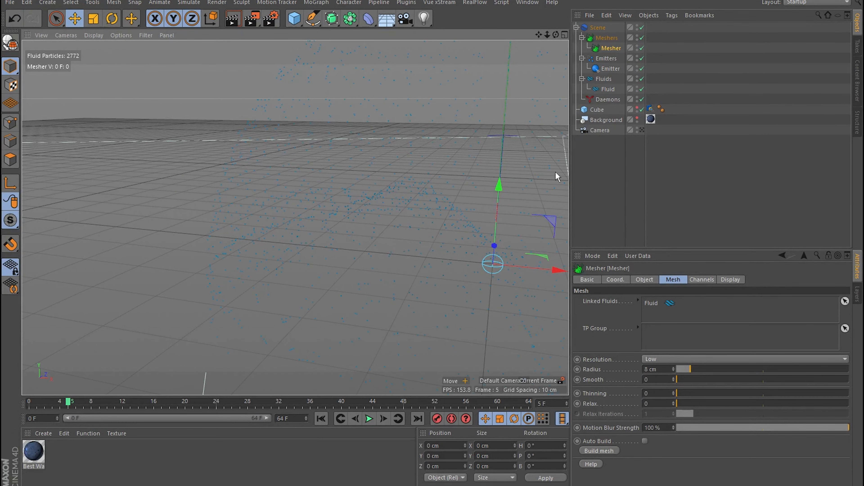
pyautogui.scroll(-2, 417, 231)
pyautogui.scroll(2, 417, 224)
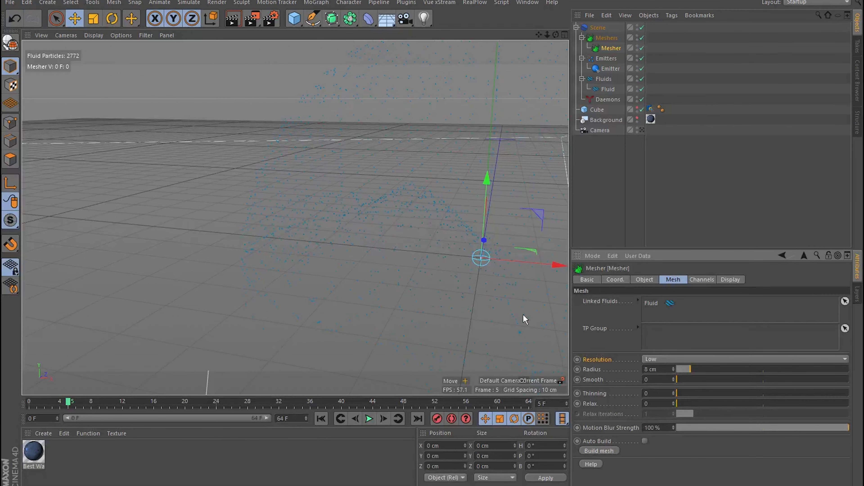
pyautogui.click(599, 450)
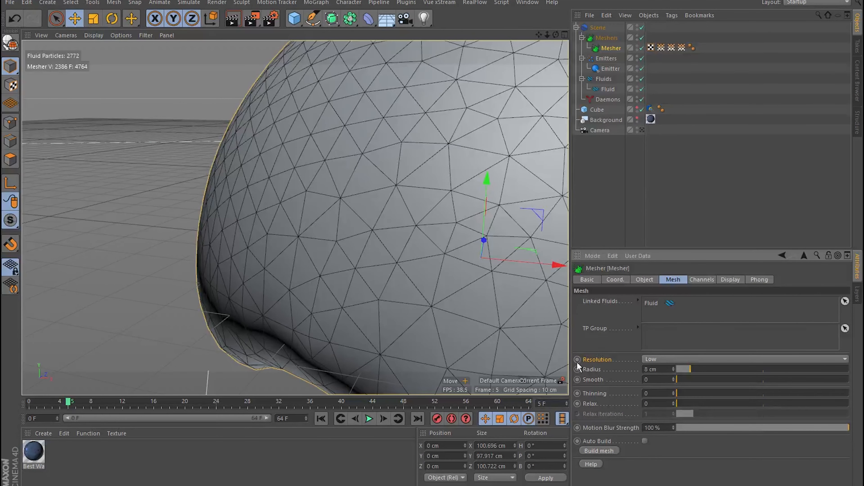
# Step: Try building the mesh at High resolution, and set the mesher's resolution back to Low
pyautogui.click(667, 358)
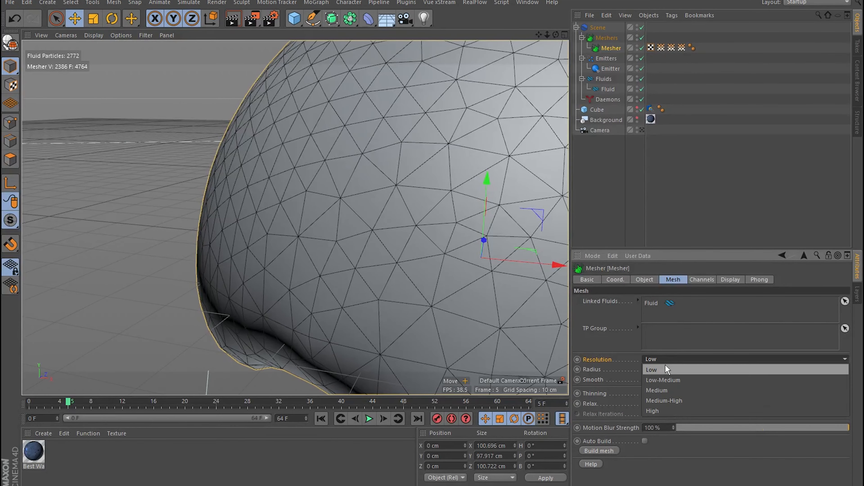
pyautogui.click(664, 411)
pyautogui.click(588, 451)
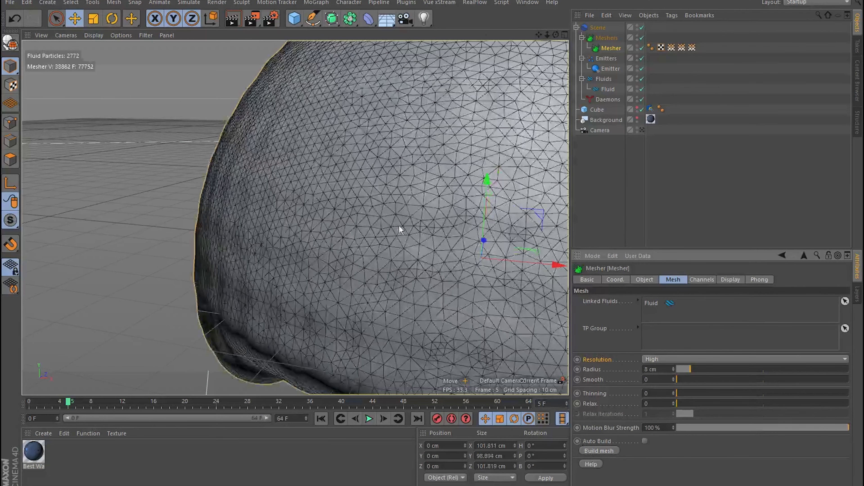
pyautogui.click(657, 360)
pyautogui.click(660, 361)
pyautogui.click(660, 362)
pyautogui.click(661, 369)
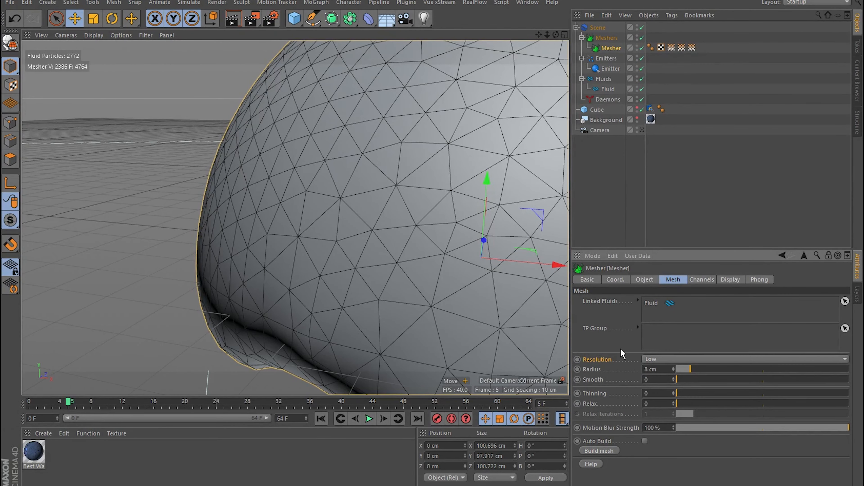
# Step: Check the scene's solver settings, move to frame 2, and toggle the mesher off and on to compare mesh and particles
pyautogui.moveTo(56, 403); pyautogui.dragTo(36, 404)
pyautogui.click(598, 28)
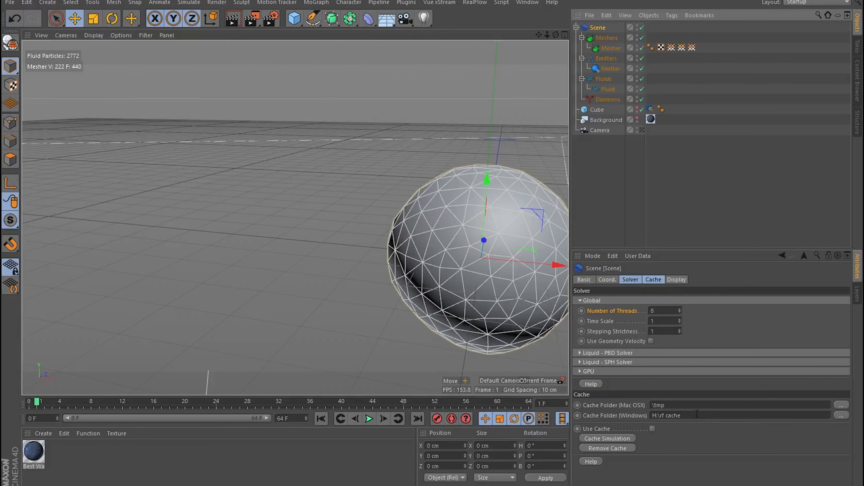
pyautogui.moveTo(36, 403); pyautogui.dragTo(45, 403)
pyautogui.click(611, 48)
pyautogui.click(642, 48)
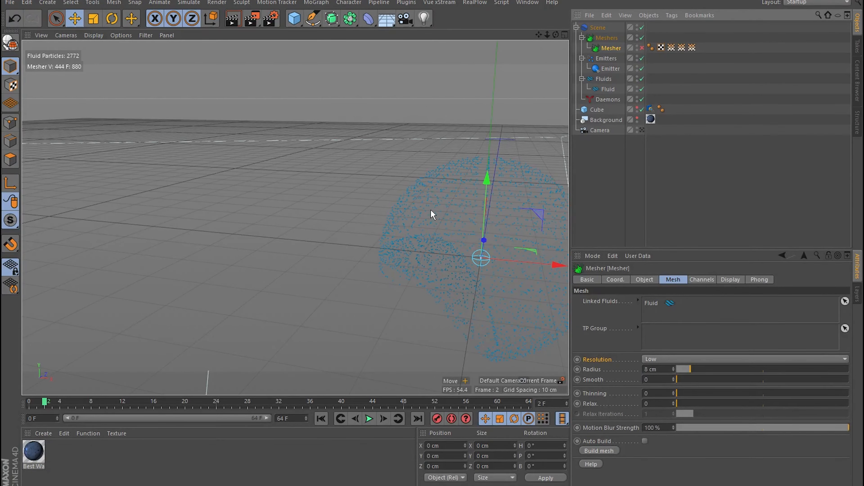
pyautogui.click(642, 48)
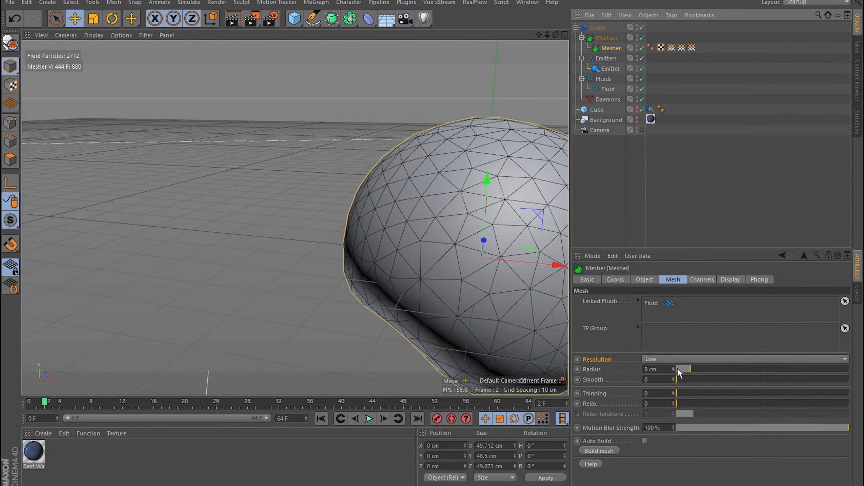
# Step: Try a mesher radius of 0.1 cm and inspect the rebuilt droplets up close
pyautogui.doubleClick(661, 370)
pyautogui.press('BackSpace')
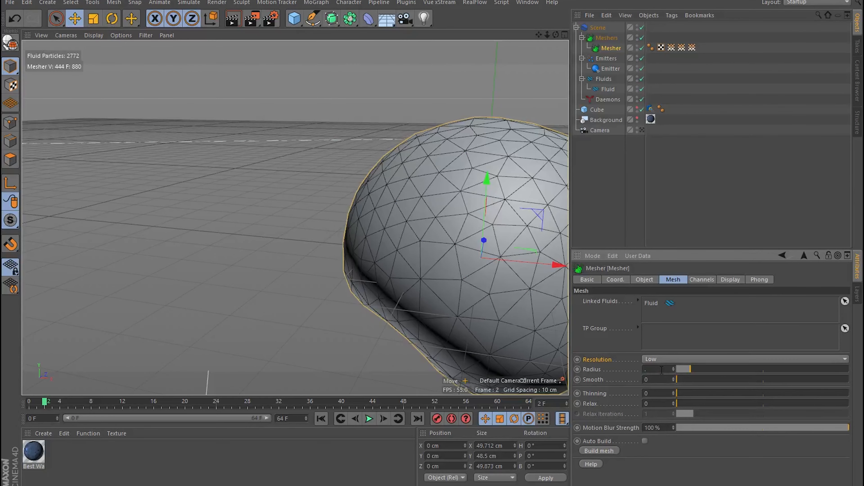
pyautogui.write('0.1')
pyautogui.press('Return')
pyautogui.moveTo(393, 207)
pyautogui.keyDown('alt'); pyautogui.mouseDown()
pyautogui.moveTo(363, 208)
pyautogui.moveTo(388, 203)
pyautogui.mouseUp(); pyautogui.keyUp('alt')
pyautogui.scroll(7, 370, 204)
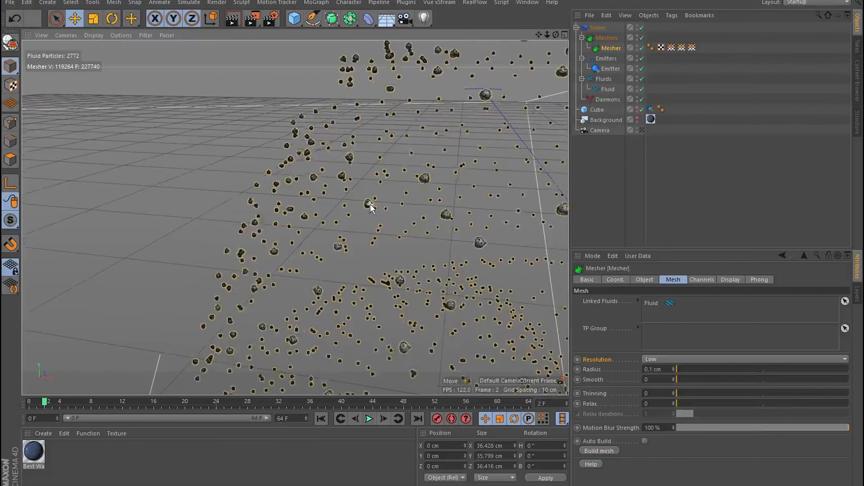
pyautogui.keyDown('alt'); pyautogui.moveTo(354, 199); pyautogui.dragTo(357, 201); pyautogui.keyUp('alt')
# Step: Raise the mesher radius to 0.2 cm, rebuild the mesh, and increase the radius to 0.4 cm
pyautogui.write('2')
pyautogui.click(599, 451)
pyautogui.moveTo(649, 370); pyautogui.dragTo(654, 372)
pyautogui.write('4')
pyautogui.scroll(-5, 379, 184)
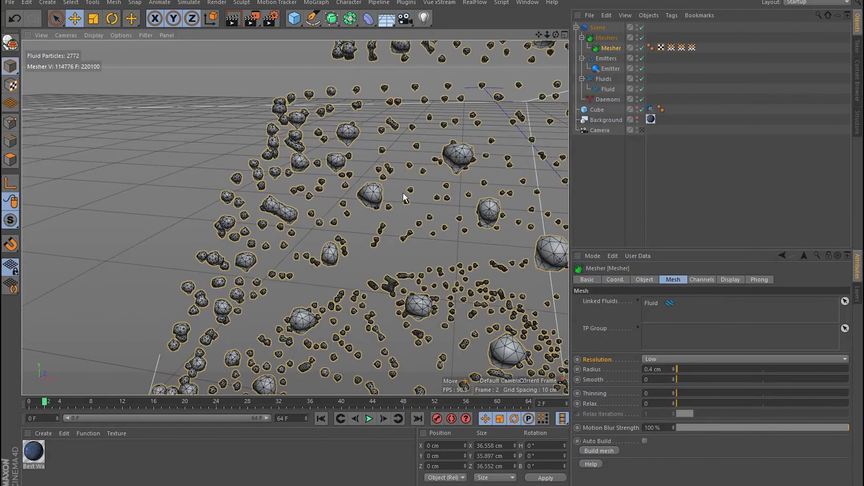
# Step: Set the mesher's radius to 0.2 cm, rebuild the mesh and inspect the resulting droplets
pyautogui.doubleClick(653, 370)
pyautogui.write('0.2')
pyautogui.press('Return')
pyautogui.click(599, 451)
pyautogui.scroll(4, 324, 232)
pyautogui.scroll(-10, 340, 227)
pyautogui.scroll(2, 340, 226)
pyautogui.scroll(5, 326, 217)
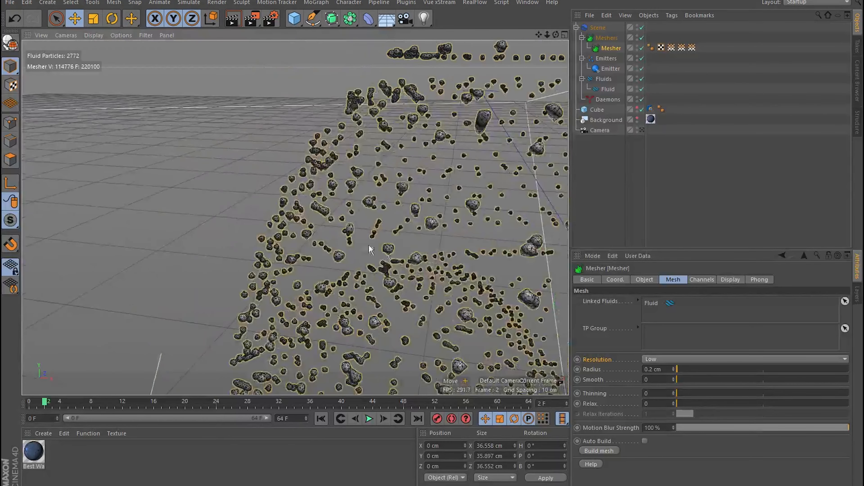
pyautogui.scroll(-3, 370, 170)
pyautogui.scroll(5, 363, 170)
pyautogui.scroll(-3, 325, 232)
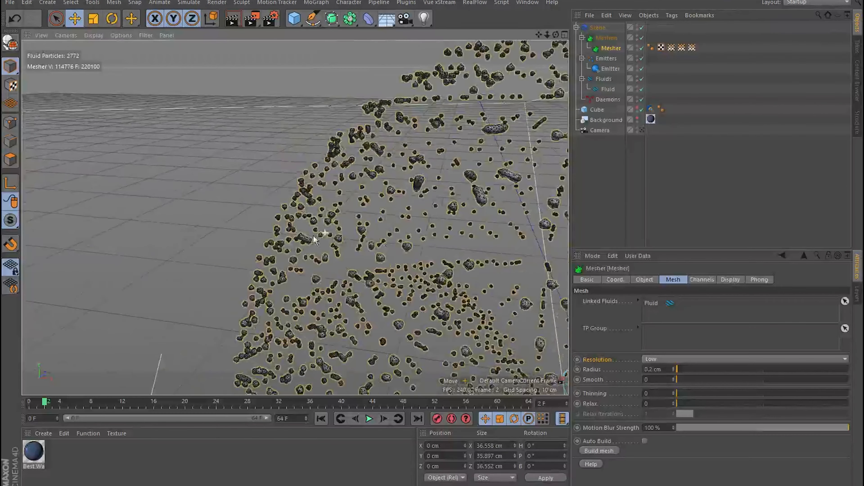
pyautogui.scroll(2, 315, 240)
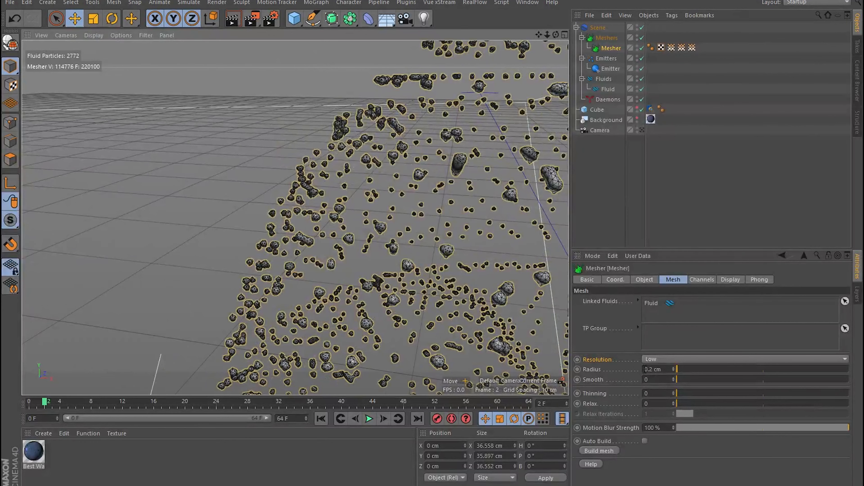
# Step: Try building the mesh at High resolution, and return the mesher's resolution to Low
pyautogui.click(665, 358)
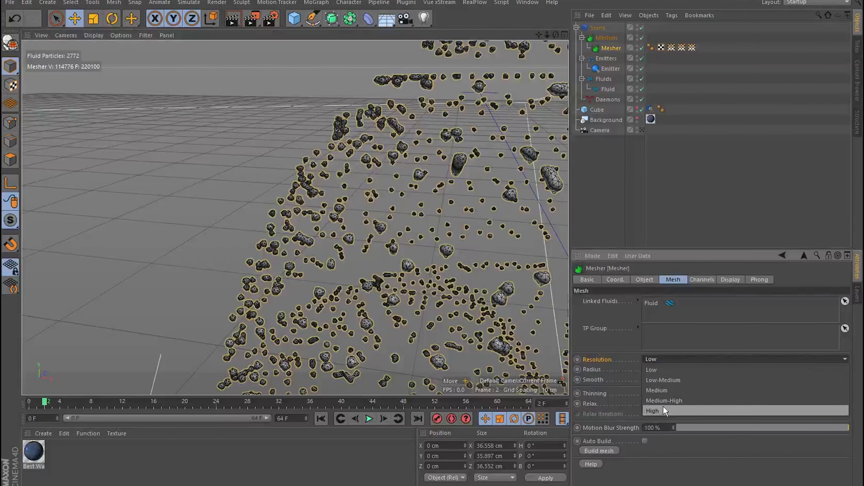
pyautogui.click(664, 407)
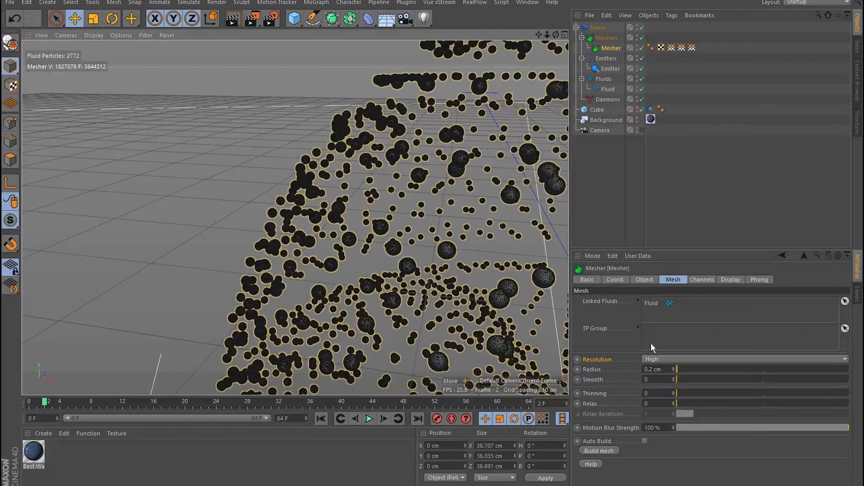
pyautogui.click(651, 362)
pyautogui.click(653, 363)
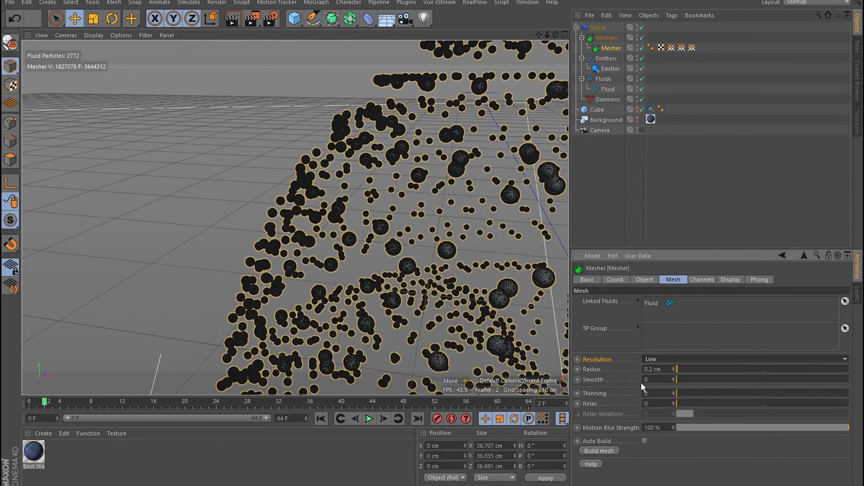
pyautogui.click(658, 359)
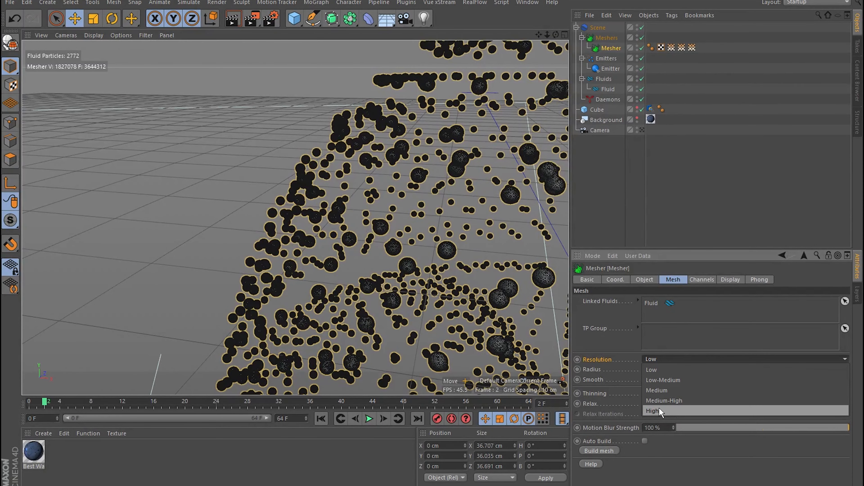
pyautogui.click(669, 359)
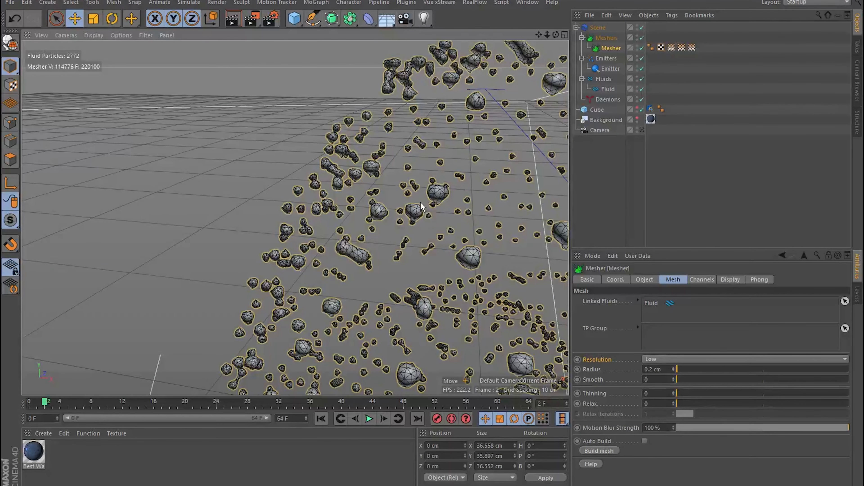
# Step: Switch the mesher's resolution to High once more for comparison, and restore Low
pyautogui.click(662, 359)
pyautogui.click(661, 410)
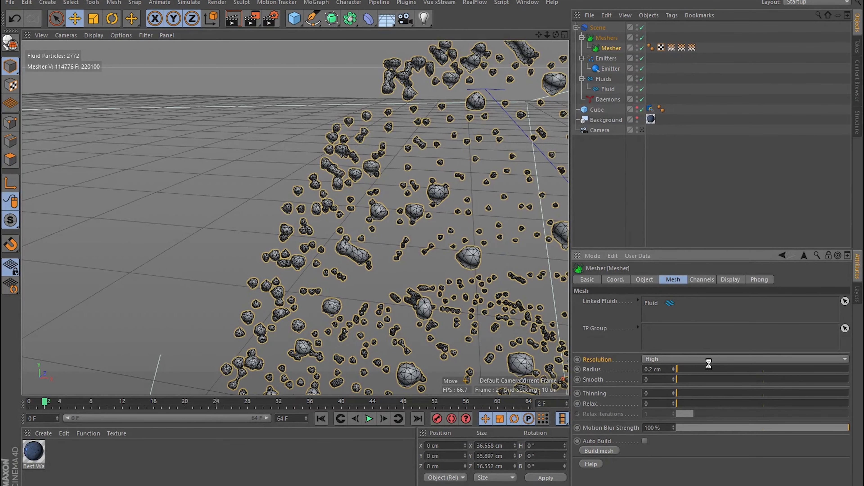
pyautogui.click(678, 359)
pyautogui.click(672, 378)
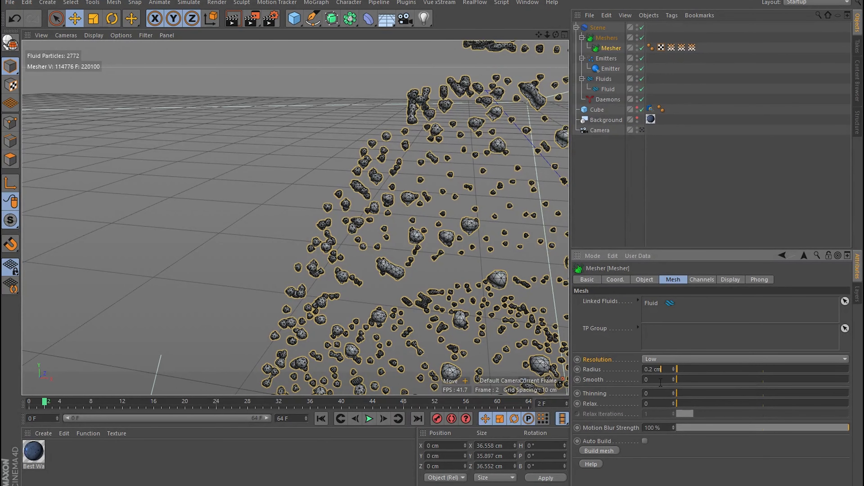
# Step: Set the mesher's Smooth value to 5 and turn on Auto Build
pyautogui.click(644, 441)
pyautogui.click(651, 379)
pyautogui.click(653, 390)
pyautogui.doubleClick(653, 379)
pyautogui.write('5')
pyautogui.press('Return')
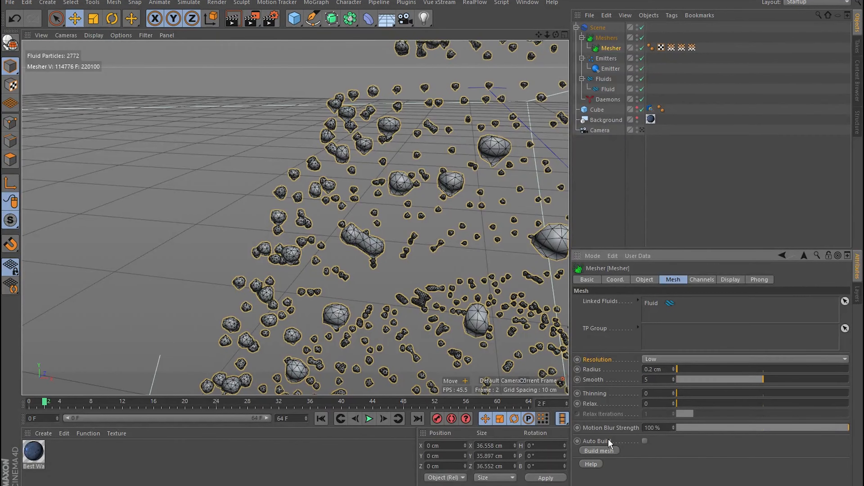
pyautogui.click(645, 441)
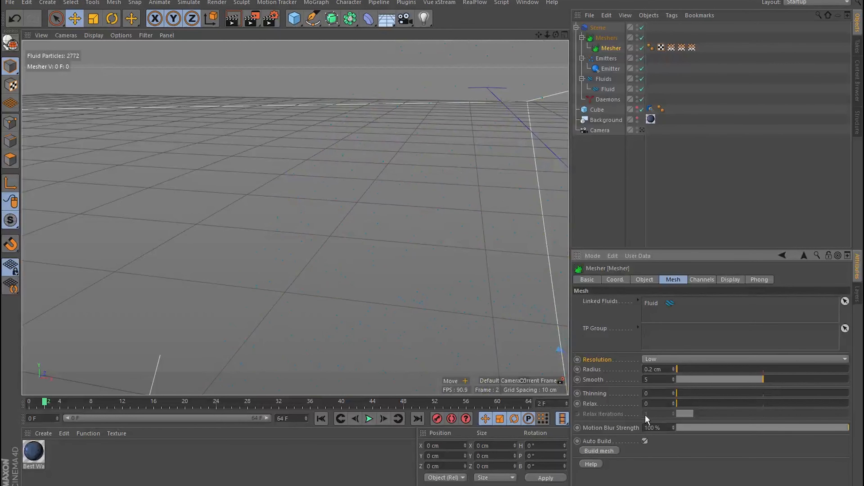
# Step: Try a Smooth value of 0.5 on the mesher and reset it to 0
pyautogui.doubleClick(645, 380)
pyautogui.write('0.5')
pyautogui.press('Return')
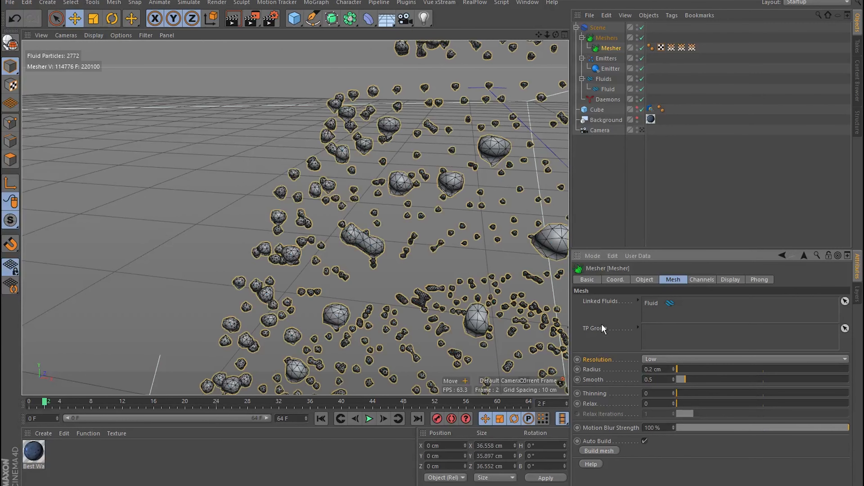
pyautogui.doubleClick(656, 379)
pyautogui.write('0')
pyautogui.press('Return')
# Step: Try a Thinning value of 1 on the mesher and reset it to 0
pyautogui.doubleClick(655, 394)
pyautogui.write('1')
pyautogui.press('Return')
pyautogui.doubleClick(654, 394)
pyautogui.write('0')
# Step: Try a Relax value of 1 on the mesher and reset it to 0
pyautogui.doubleClick(653, 404)
pyautogui.write('1')
pyautogui.press('Return')
pyautogui.doubleClick(653, 403)
pyautogui.write('0')
pyautogui.press('Return')
# Step: Inspect the droplet mesh from several distances and cache the scene's simulation into the H:\rf cache folder
pyautogui.scroll(-15, 344, 200)
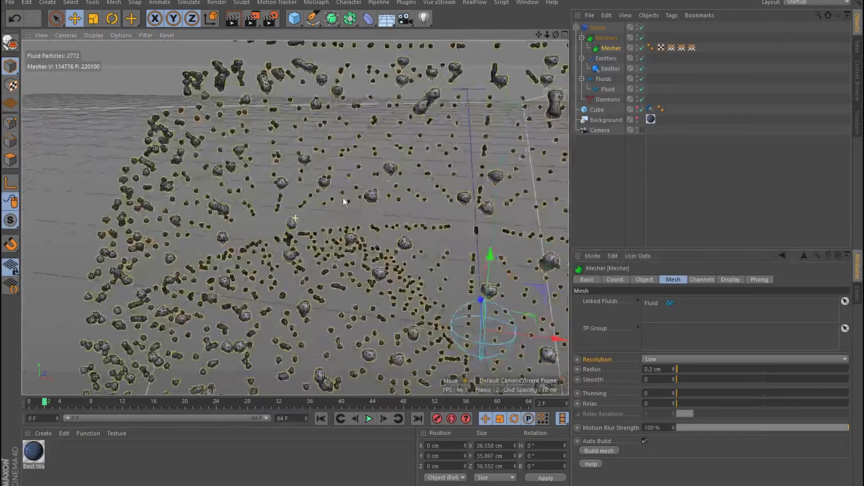
pyautogui.scroll(6, 348, 208)
pyautogui.scroll(5, 326, 213)
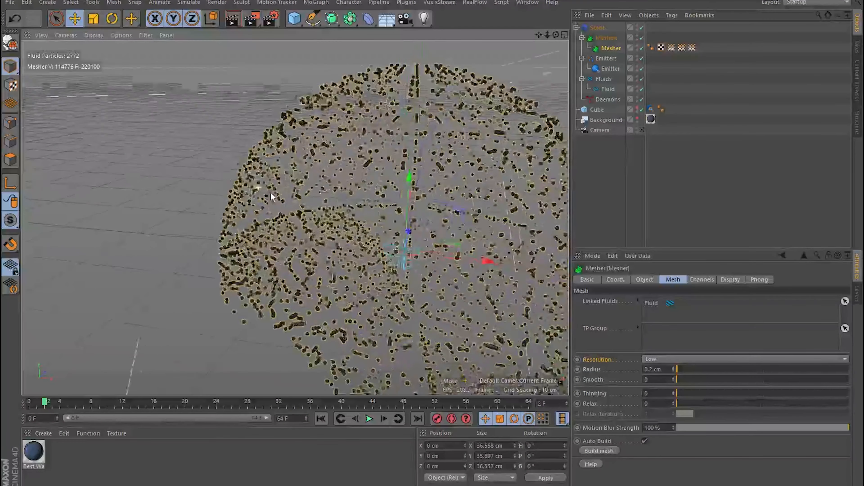
pyautogui.scroll(-2, 250, 227)
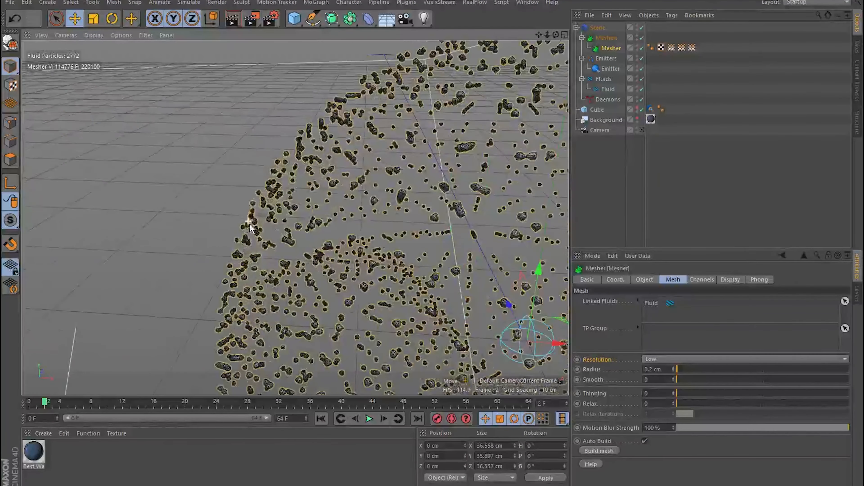
pyautogui.scroll(4, 402, 191)
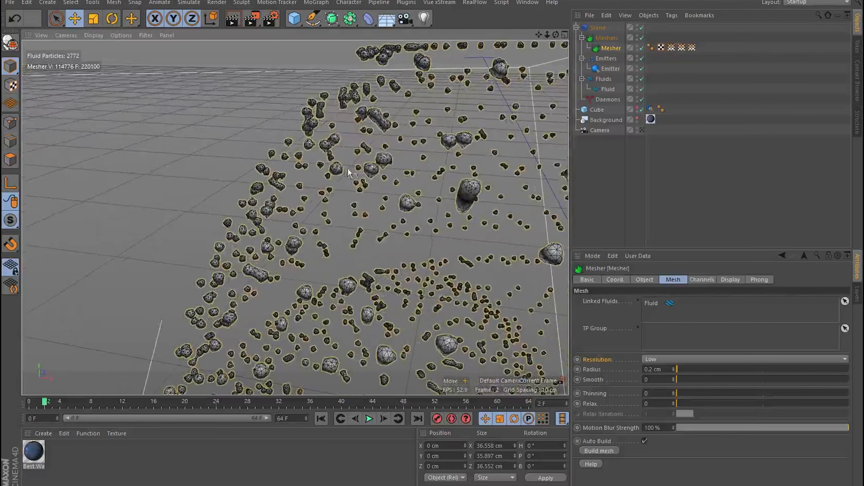
pyautogui.keyDown('alt'); pyautogui.moveTo(367, 177); pyautogui.dragTo(404, 174); pyautogui.keyUp('alt')
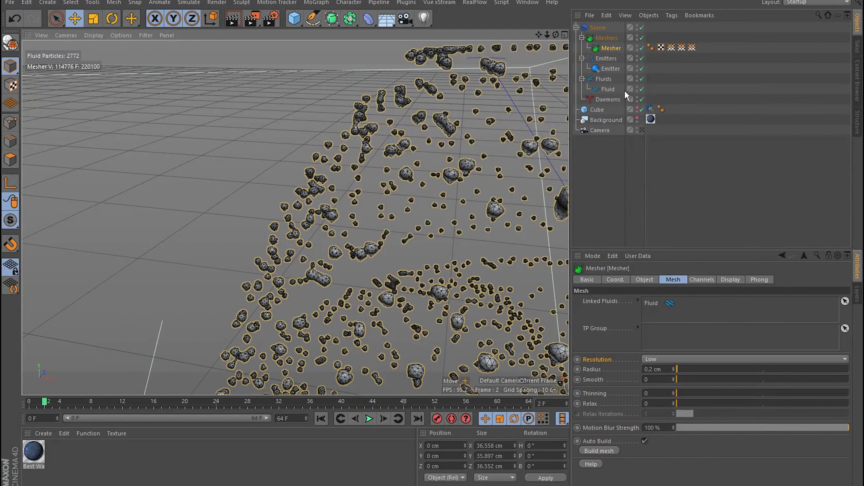
pyautogui.click(597, 27)
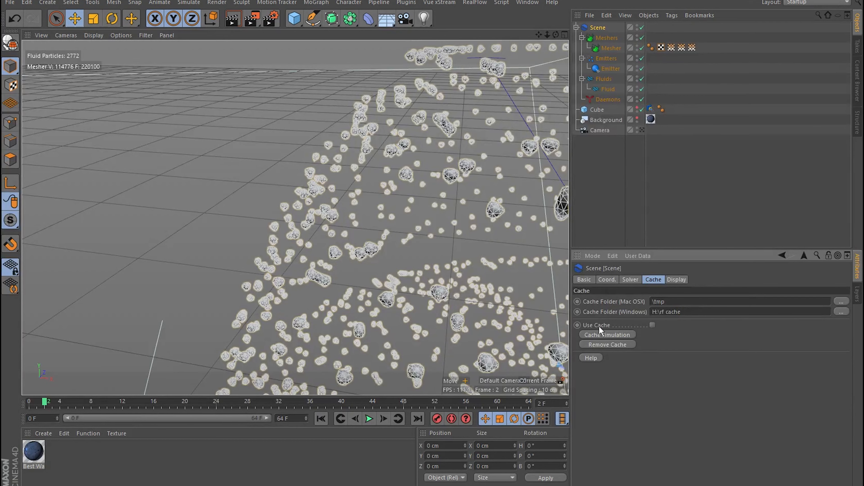
pyautogui.click(605, 336)
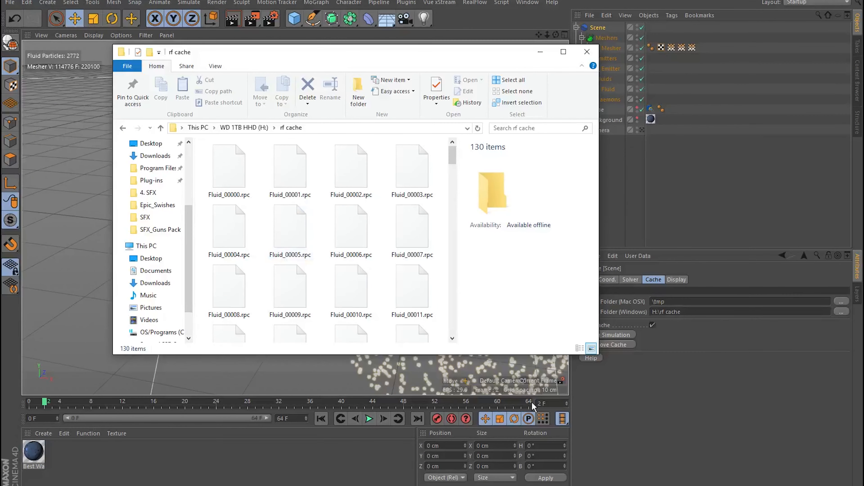
# Step: Examine the fluid and mesher cache files in the rf cache folder and close the folder window
pyautogui.scroll(-10, 339, 248)
pyautogui.scroll(-10, 339, 249)
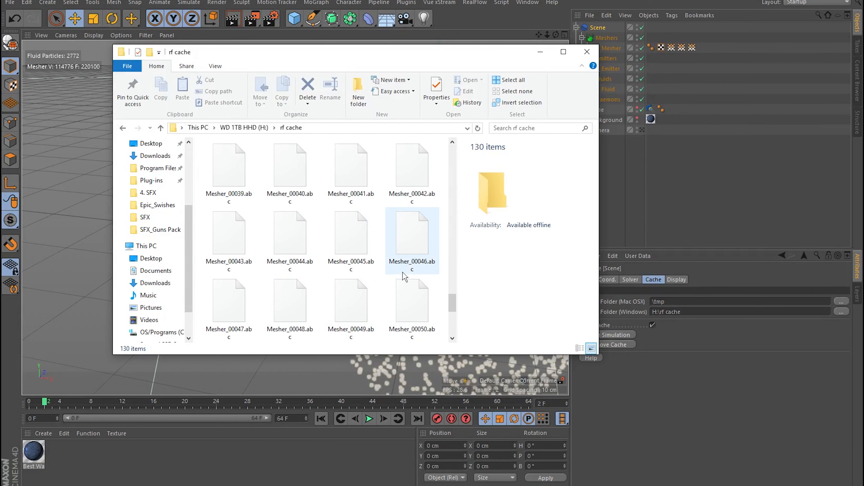
pyautogui.scroll(5, 419, 221)
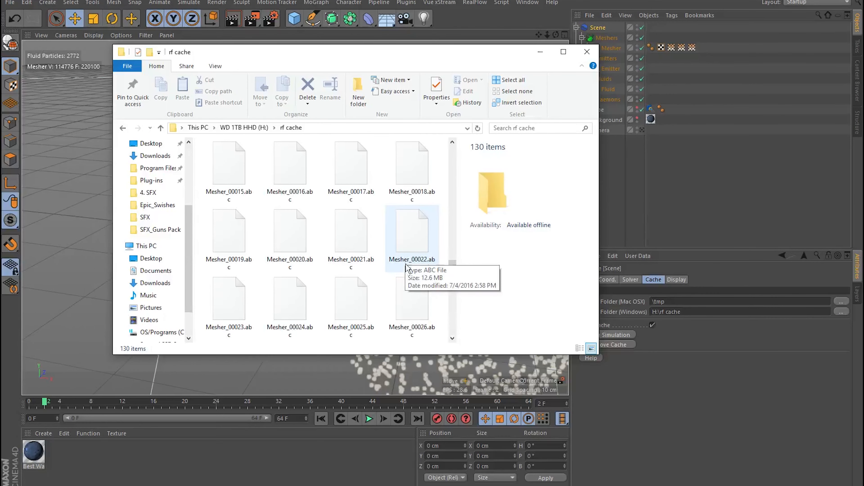
pyautogui.scroll(2, 410, 215)
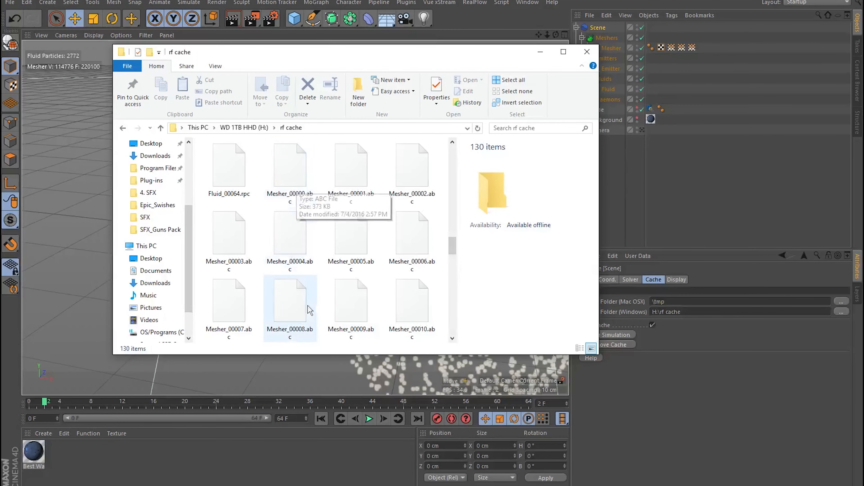
pyautogui.scroll(-6, 327, 218)
pyautogui.click(587, 52)
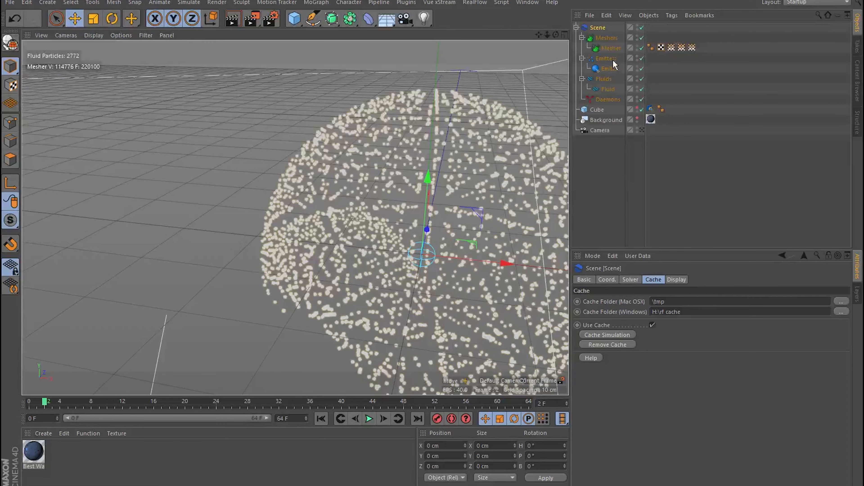
# Step: Delete the mesher from the scene and check the type options of the fluid
pyautogui.click(613, 49)
pyautogui.press('Delete')
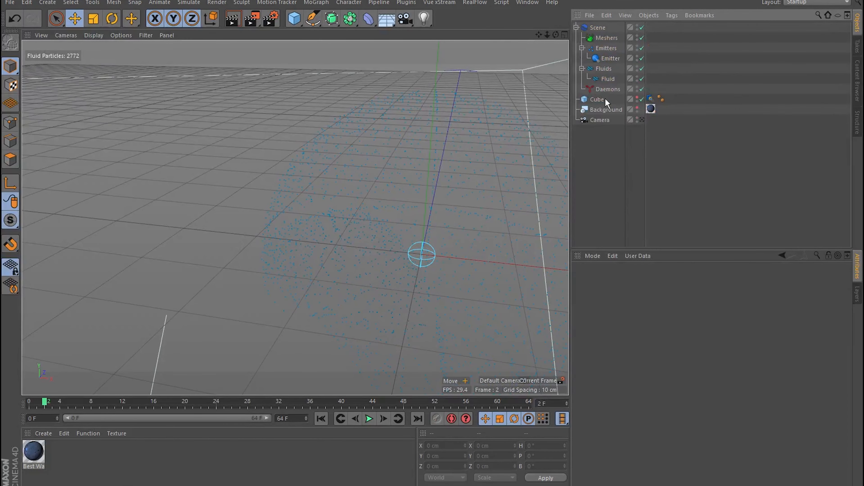
pyautogui.click(607, 79)
pyautogui.click(661, 301)
pyautogui.click(660, 311)
pyautogui.click(669, 302)
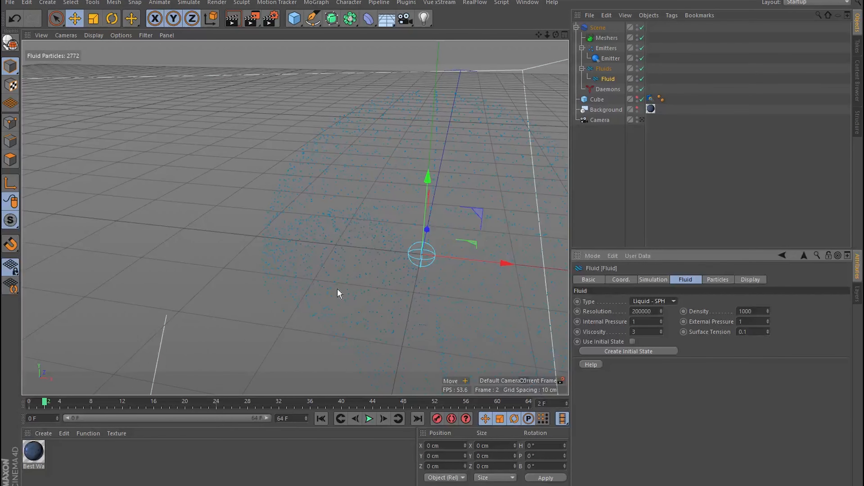
# Step: Remove the scene's simulation cache and play the uncached simulation to frame 3
pyautogui.keyDown('alt'); pyautogui.moveTo(461, 219); pyautogui.dragTo(232, 235); pyautogui.keyUp('alt')
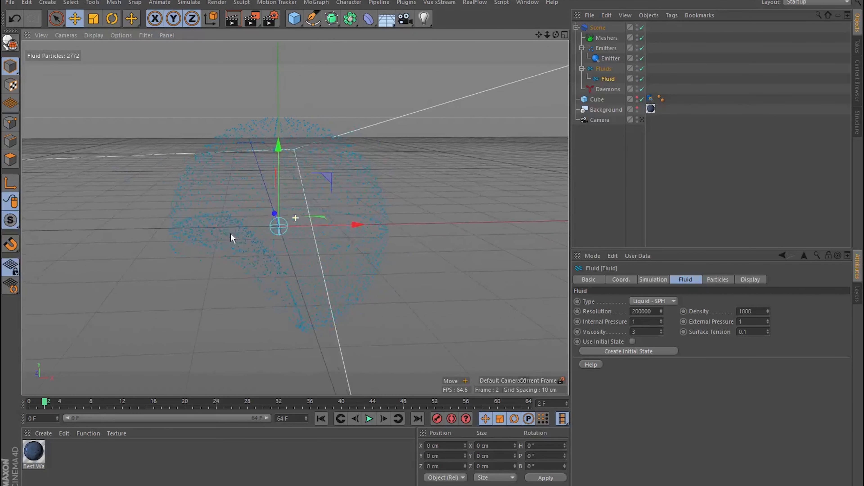
pyautogui.click(595, 29)
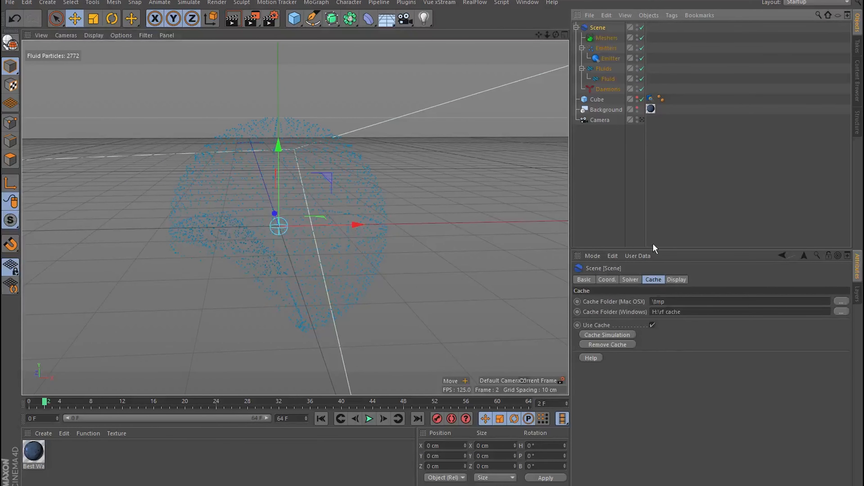
pyautogui.click(607, 345)
pyautogui.press('F8')
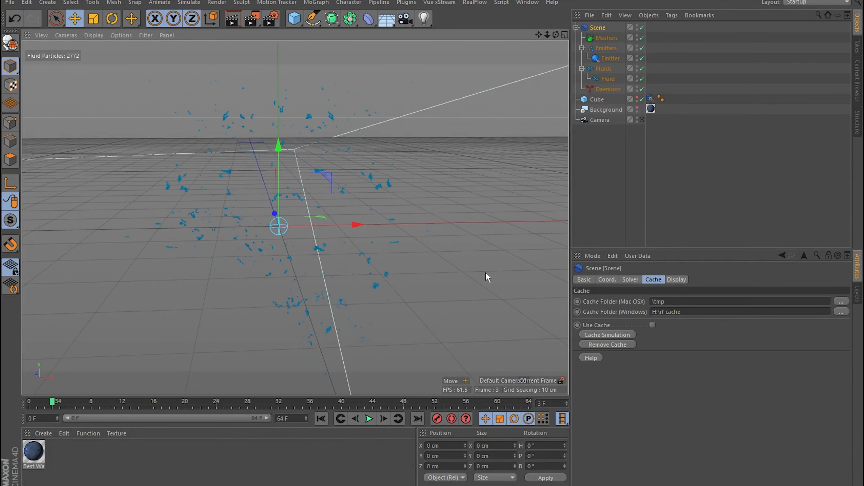
# Step: Set the fluid's resolution to 2000000 and view the splash through the scene camera
pyautogui.click(607, 79)
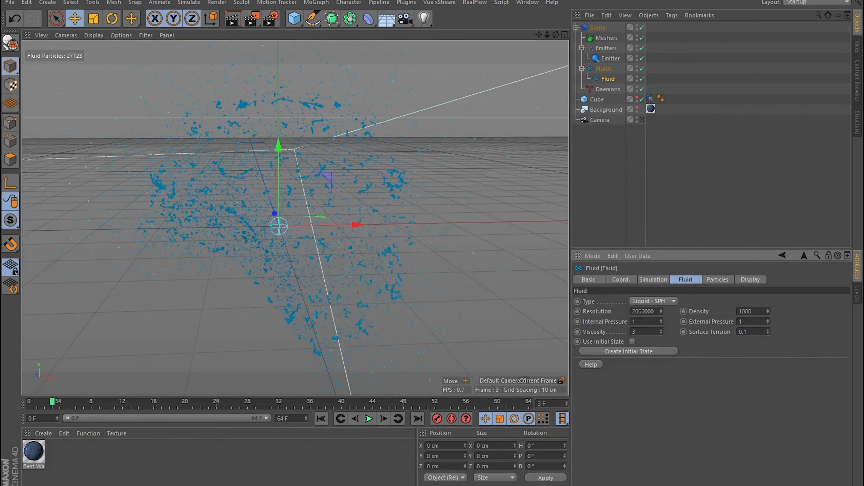
pyautogui.click(642, 120)
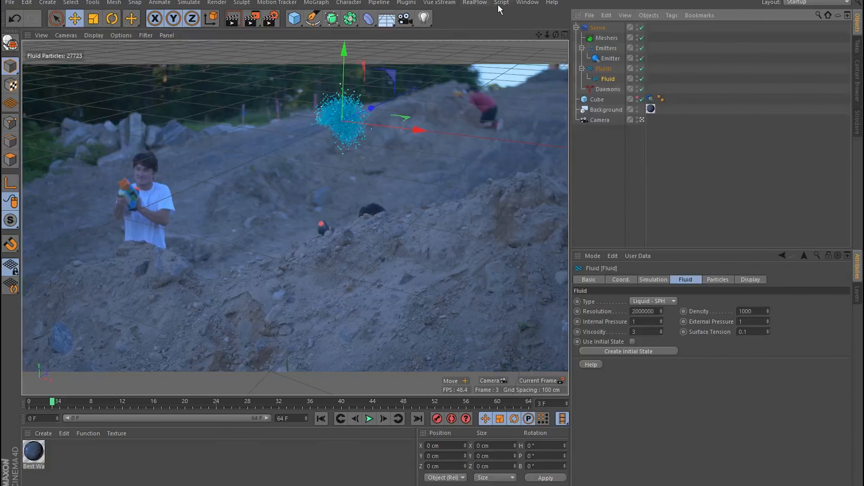
# Step: Add a RealFlow Gravity daemon to the scene
pyautogui.click(475, 3)
pyautogui.moveTo(494, 40)
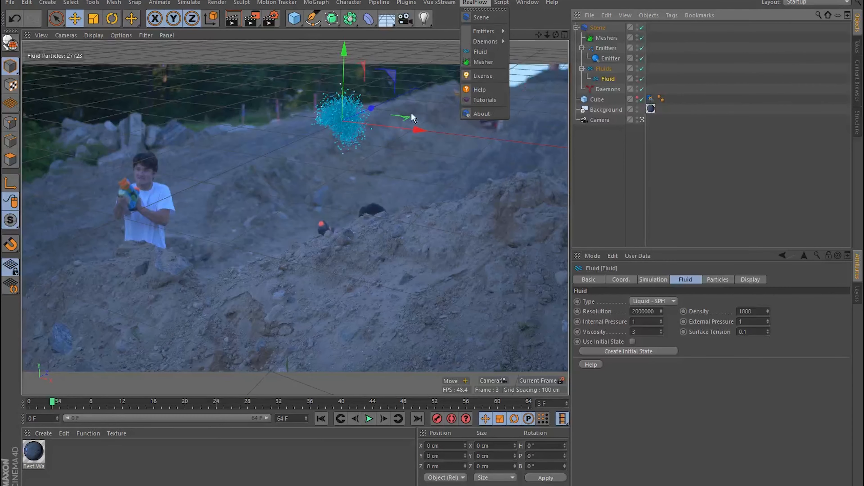
pyautogui.click(45, 401)
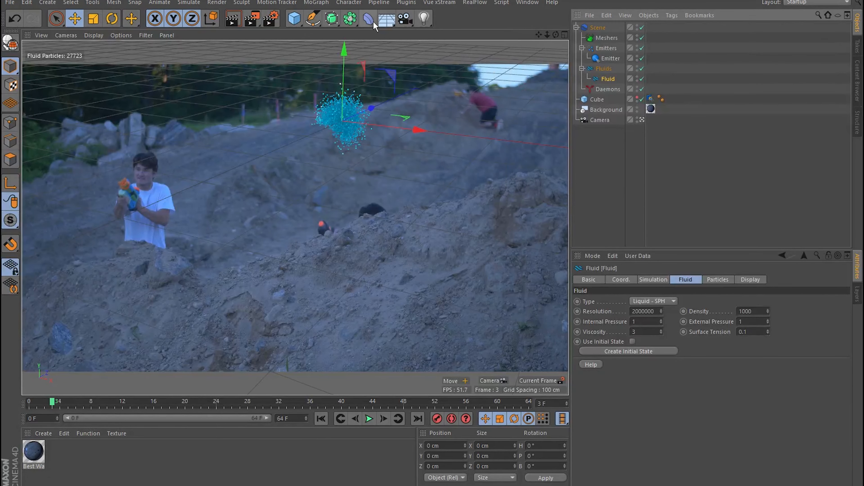
pyautogui.click(474, 2)
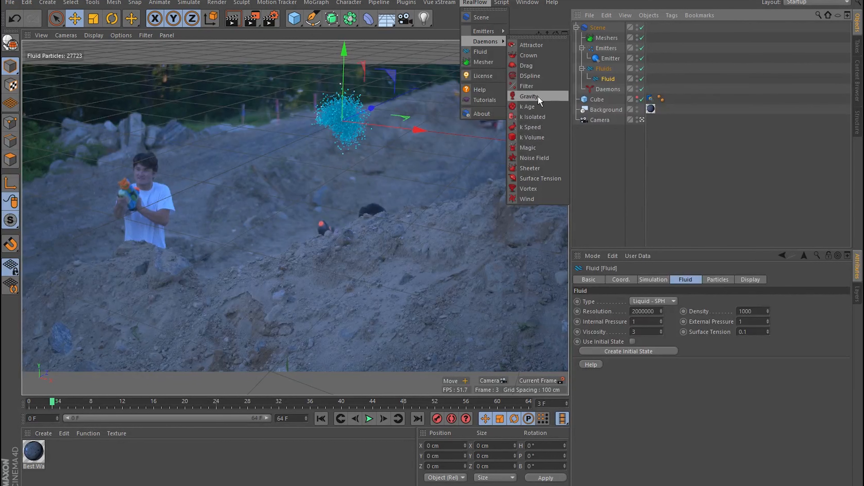
pyautogui.click(539, 93)
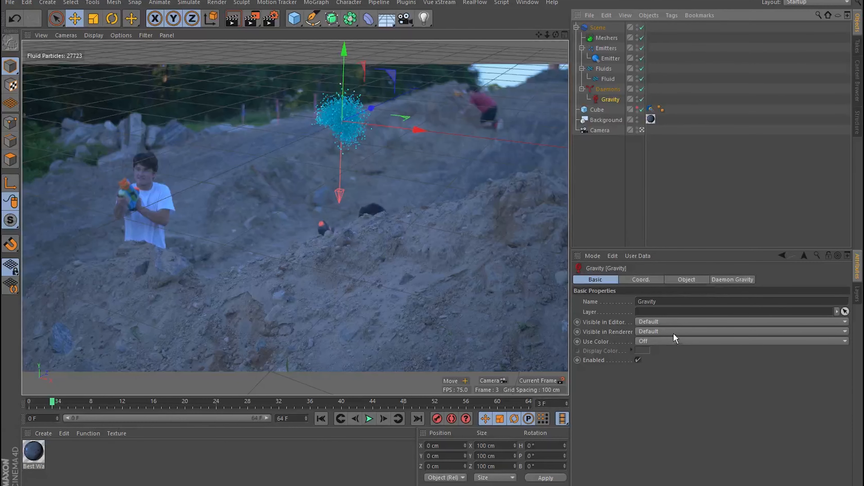
# Step: Set the gravity daemon's strength to 0 cm and the fluid's resolution to 20000
pyautogui.click(735, 281)
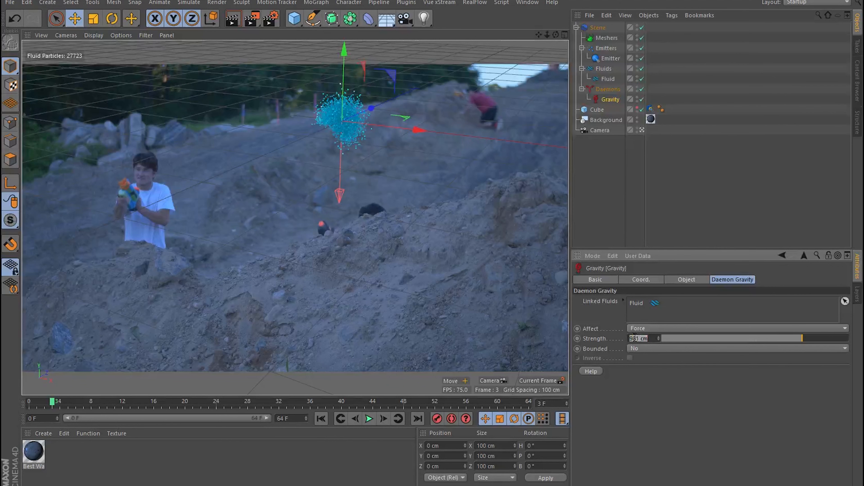
pyautogui.write('F')
pyautogui.click(608, 78)
pyautogui.click(642, 311)
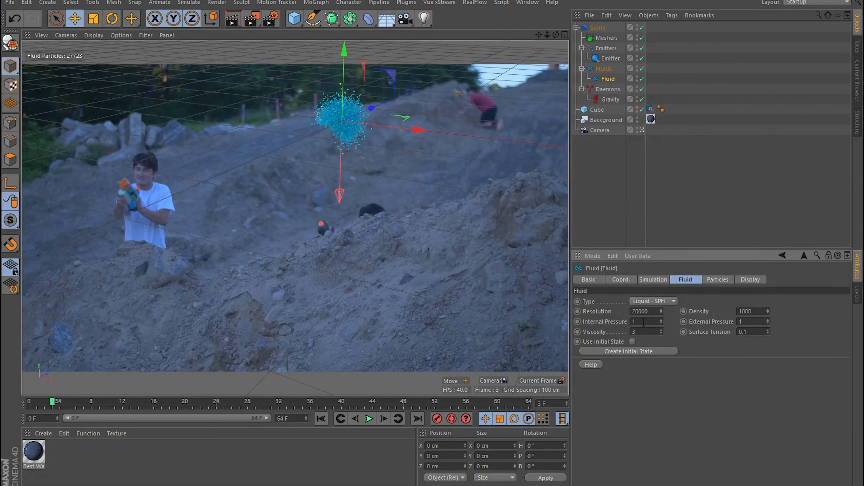
# Step: Play the simulation from the first frame without gravity, check the emitter's emission settings and rewind
pyautogui.moveTo(53, 403); pyautogui.dragTo(29, 403)
pyautogui.click(370, 419)
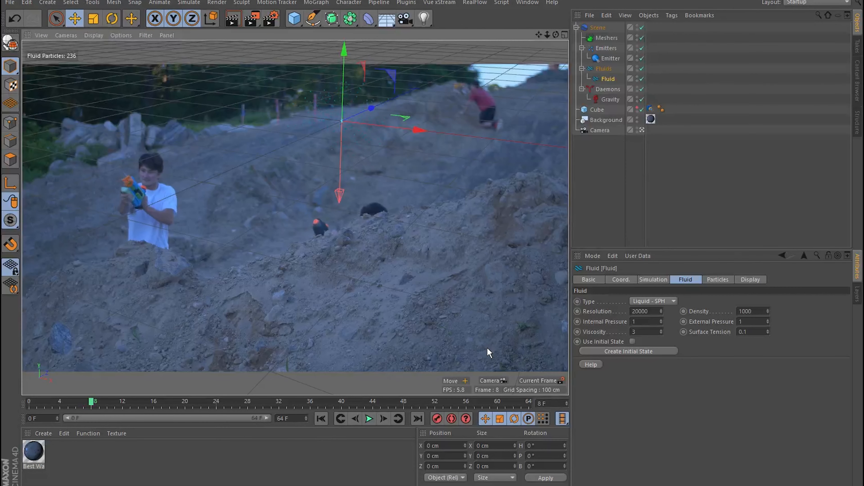
pyautogui.click(611, 59)
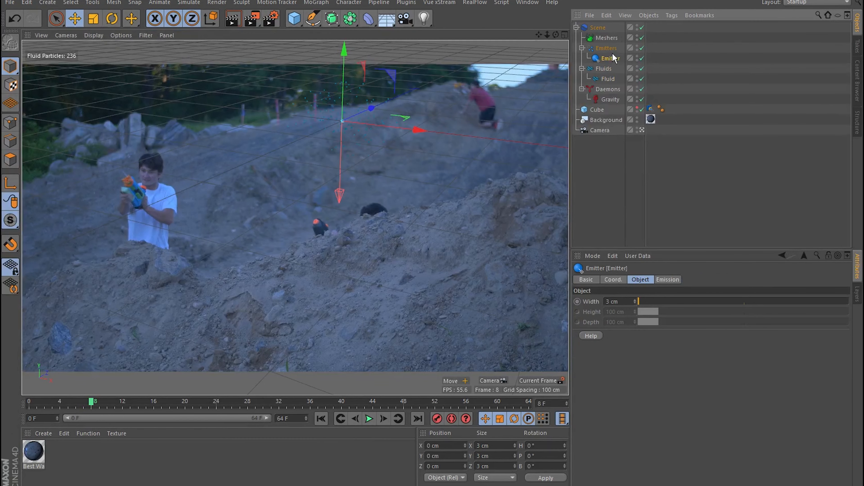
pyautogui.click(668, 279)
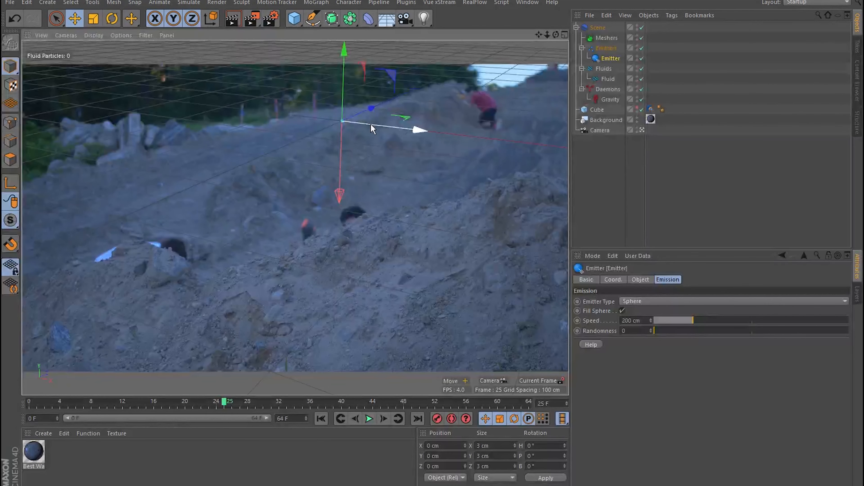
pyautogui.hotkey('shift', 'f')
pyautogui.press('F8')
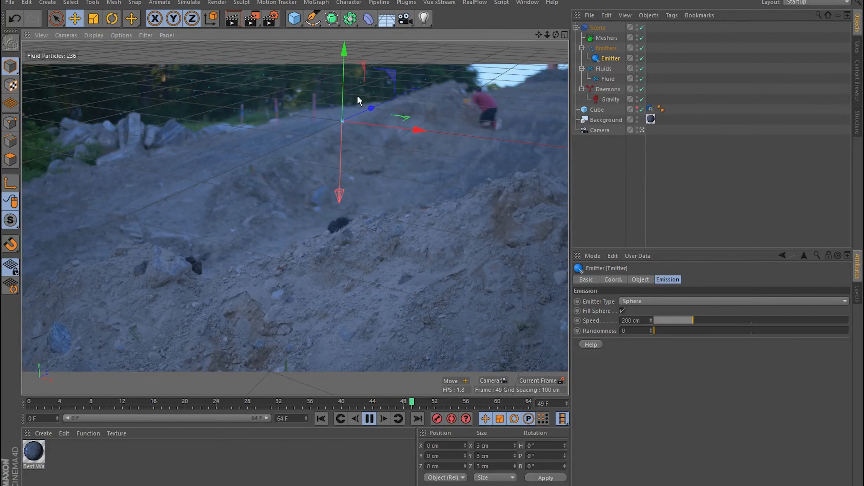
pyautogui.press('F8')
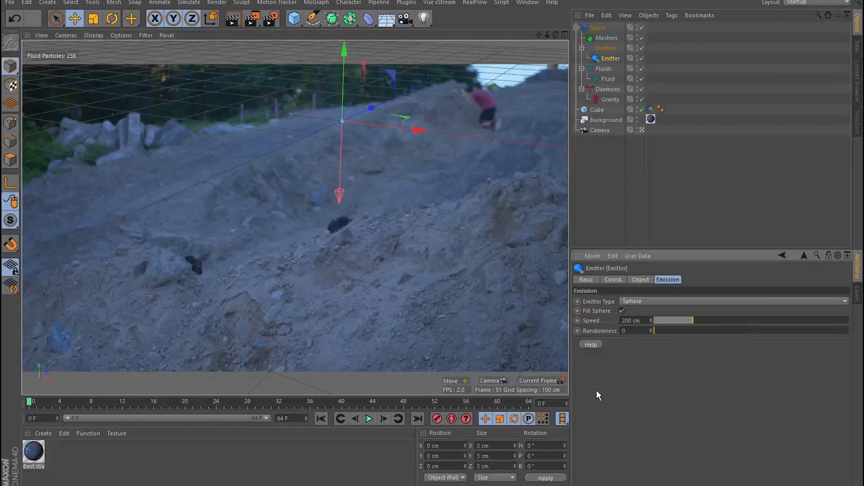
pyautogui.hotkey('shift', 'f')
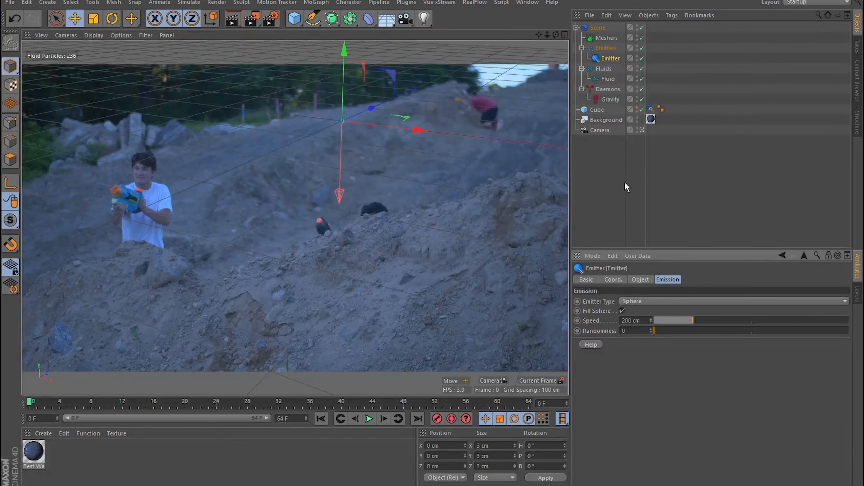
# Step: Reset the gravity daemon's strength to its default of 981 cm and play the simulation
pyautogui.click(611, 99)
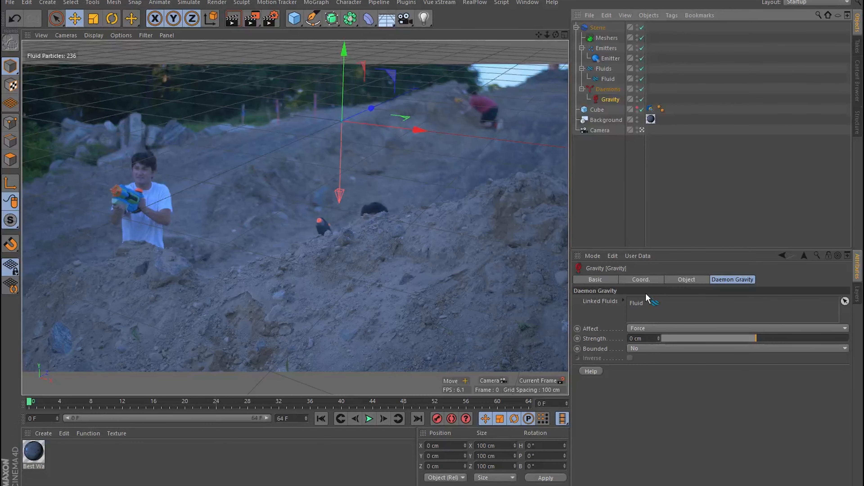
pyautogui.rightClick(622, 341)
pyautogui.press('Escape')
pyautogui.rightClick(621, 341)
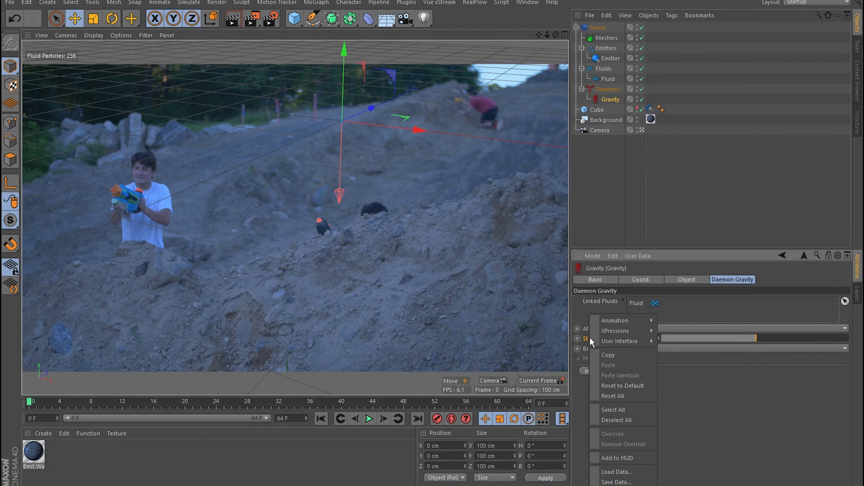
pyautogui.click(628, 388)
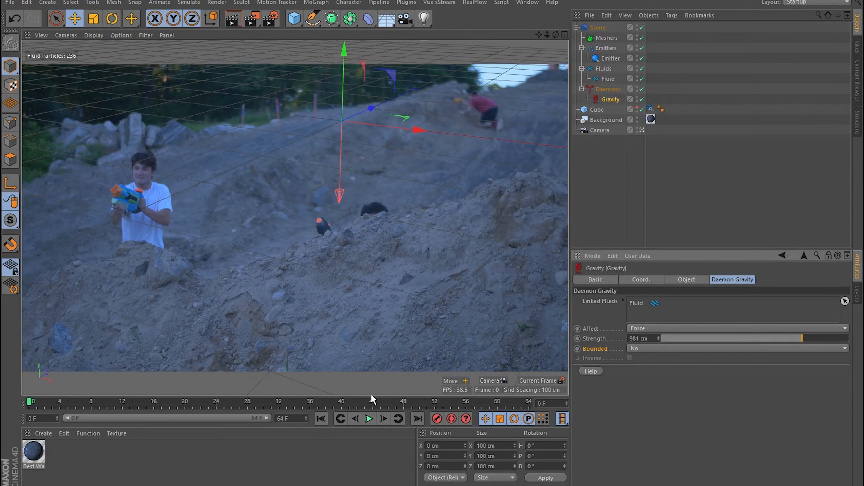
pyautogui.press('F8')
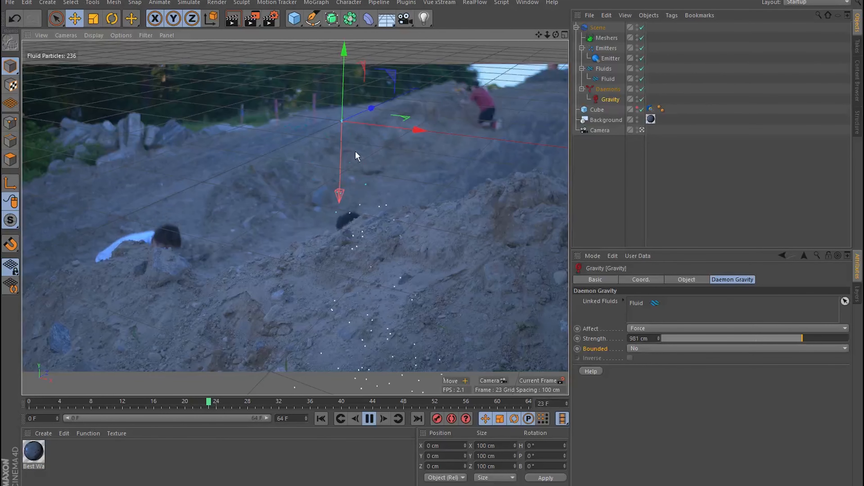
pyautogui.click(368, 420)
pyautogui.hotkey('shift', 'f')
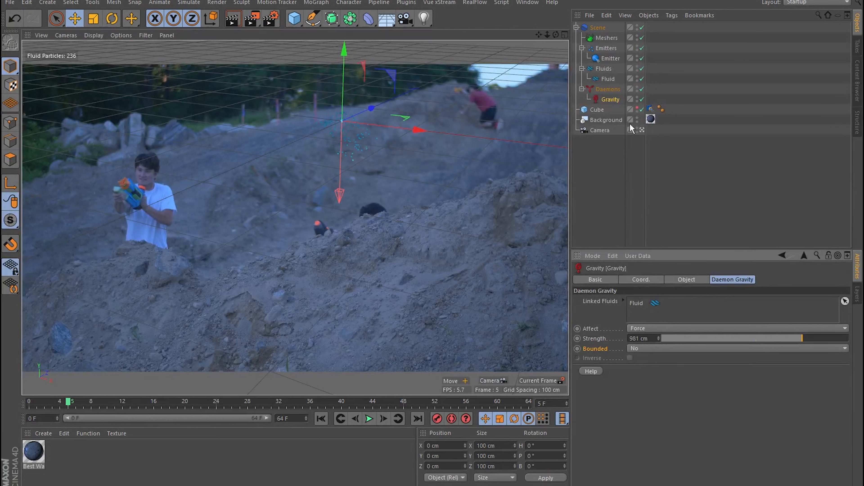
# Step: Set the emitter's speed to 300 cm and play the simulation from the start
pyautogui.click(610, 59)
pyautogui.hotkey('shift', 'f')
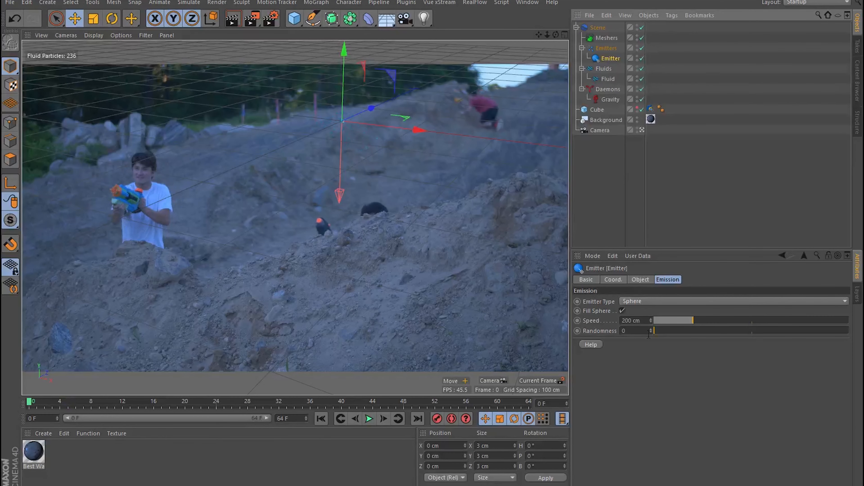
pyautogui.click(623, 321)
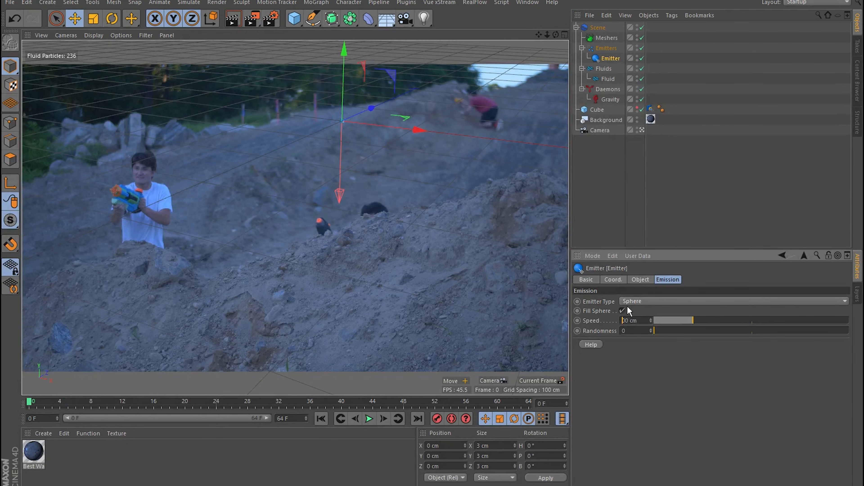
pyautogui.write('3')
pyautogui.press('Return')
pyautogui.press('F8')
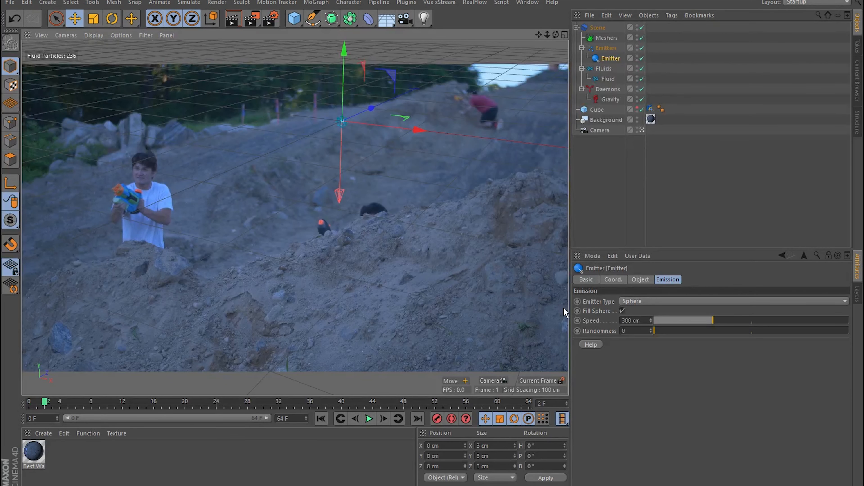
# Step: Set the emitter's speed to 600 cm
pyautogui.click(627, 321)
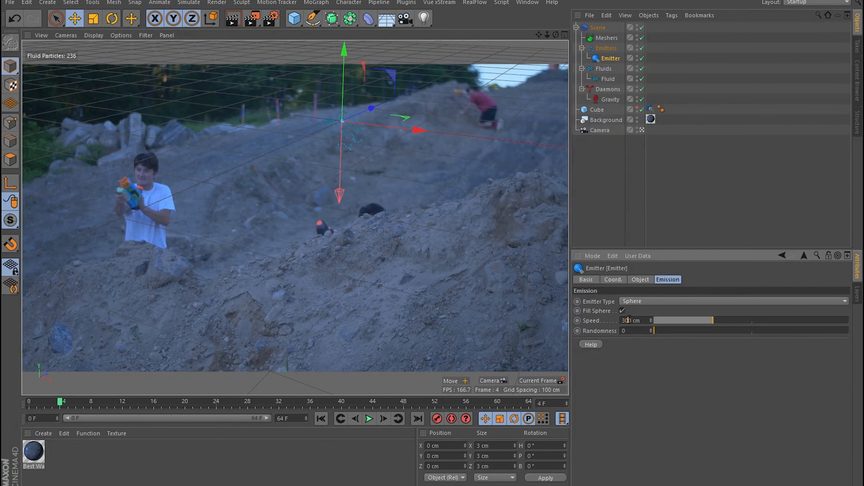
pyautogui.press('BackSpace')
pyautogui.write('6')
pyautogui.press('Return')
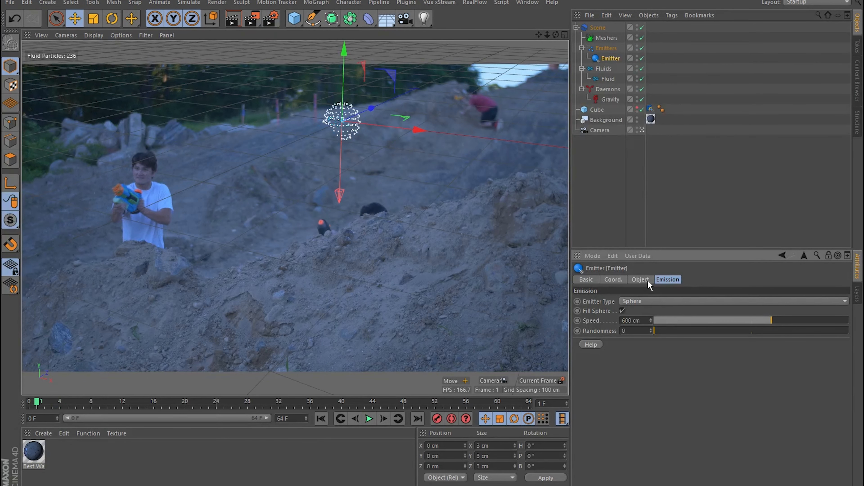
# Step: Keyframe the emitter's speed at 500 cm on frame 4 and at 0 cm on frame 5
pyautogui.press('g')
pyautogui.keyDown('ctrl'); pyautogui.click(577, 321); pyautogui.keyUp('ctrl')
pyautogui.press('g')
pyautogui.doubleClick(631, 321)
pyautogui.write('0')
pyautogui.press('Return')
pyautogui.keyDown('ctrl'); pyautogui.click(577, 322); pyautogui.keyUp('ctrl')
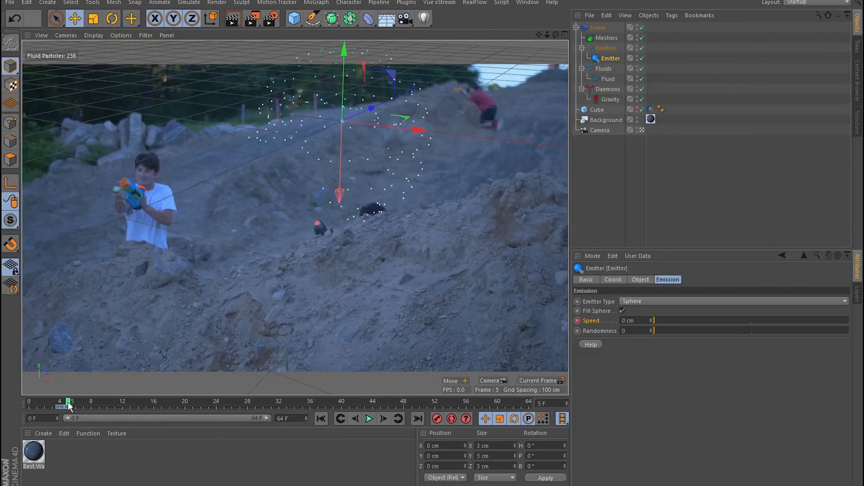
# Step: Play the simulation from the first frame to review the keyframed emitter speed, and return to frame 0
pyautogui.moveTo(65, 406); pyautogui.dragTo(48, 405)
pyautogui.moveTo(52, 402); pyautogui.dragTo(29, 402)
pyautogui.press('F8')
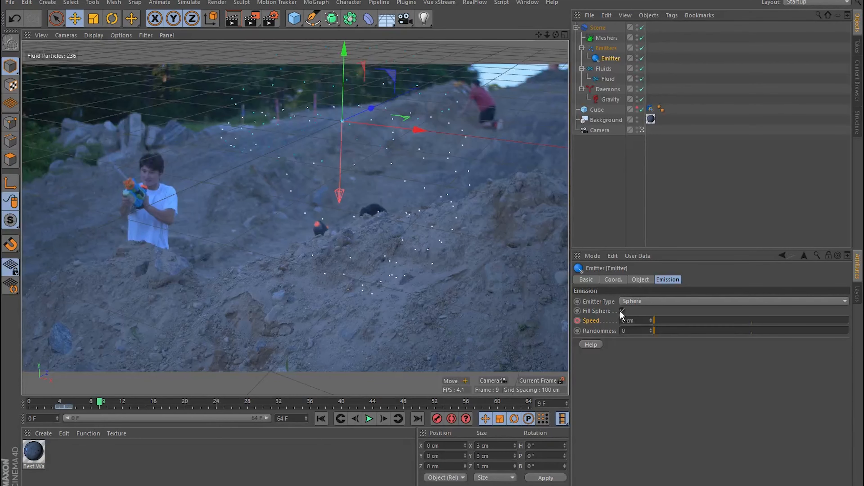
pyautogui.moveTo(100, 402); pyautogui.dragTo(29, 402)
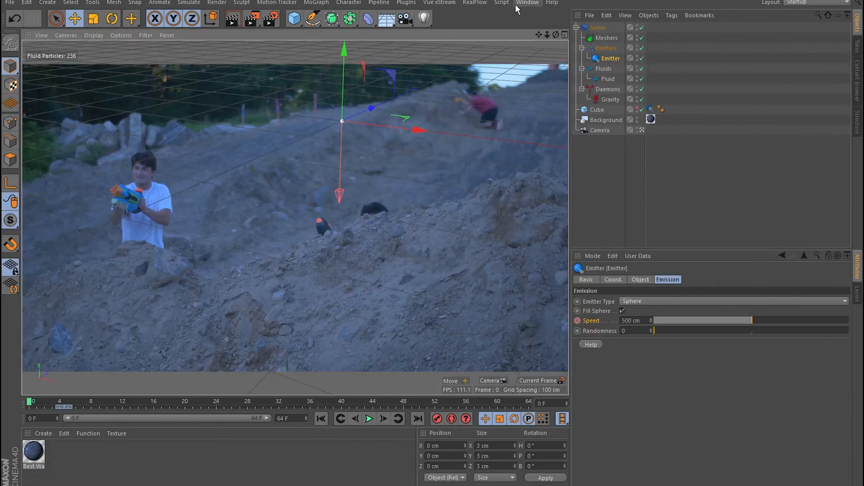
# Step: Add a RealFlow Attractor daemon to the scene and make it bounded
pyautogui.click(475, 3)
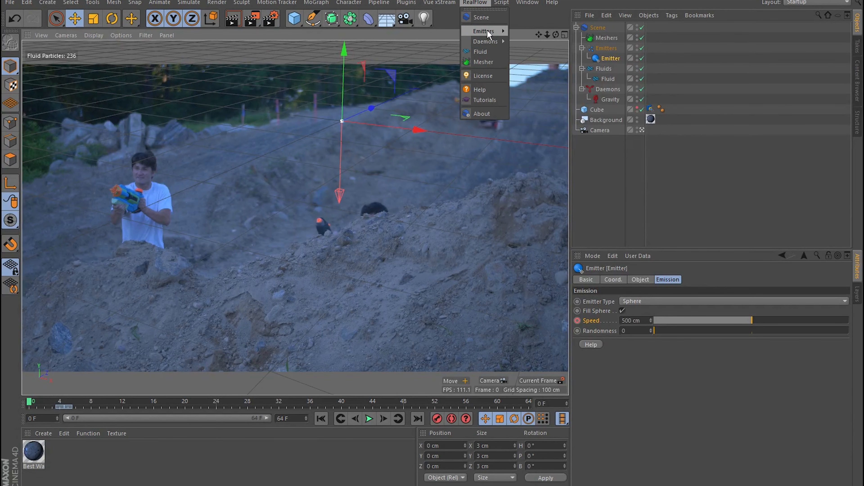
pyautogui.moveTo(488, 43)
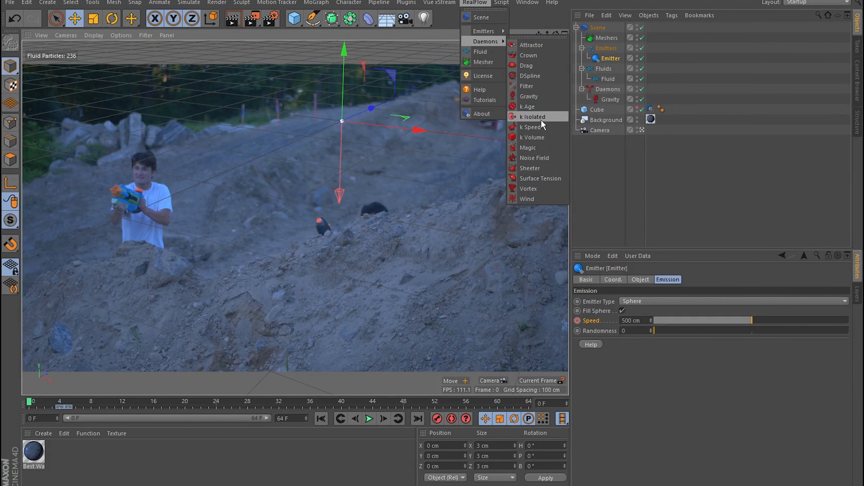
pyautogui.click(531, 45)
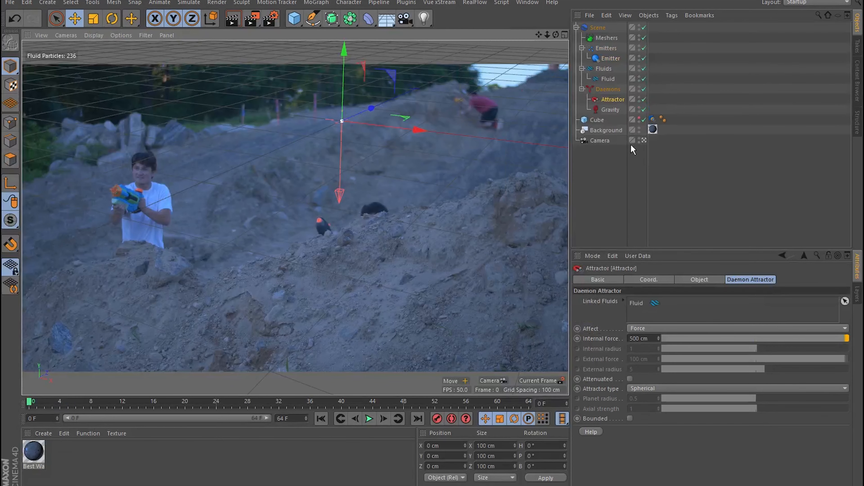
pyautogui.click(630, 419)
# Step: Leave the scene camera, hide the background in the viewport and check the attractor's bounded volume
pyautogui.click(643, 140)
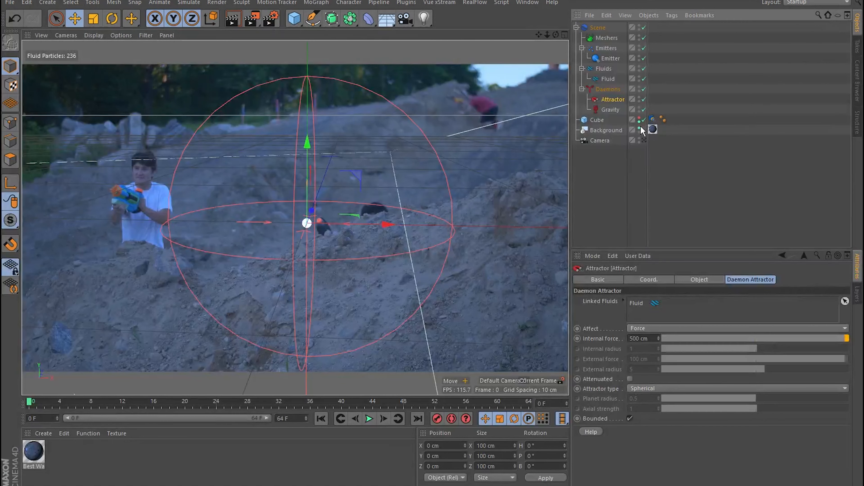
pyautogui.doubleClick(640, 129)
pyautogui.keyDown('alt'); pyautogui.moveTo(425, 153); pyautogui.dragTo(309, 183); pyautogui.keyUp('alt')
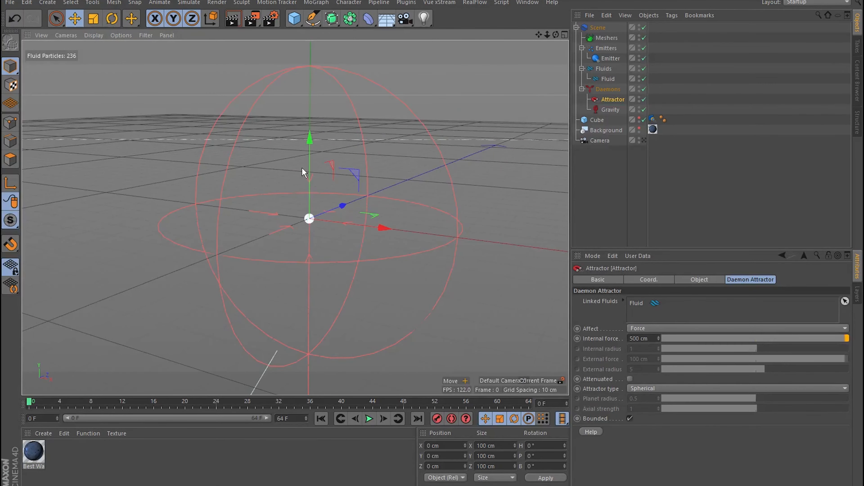
pyautogui.click(629, 419)
pyautogui.click(629, 418)
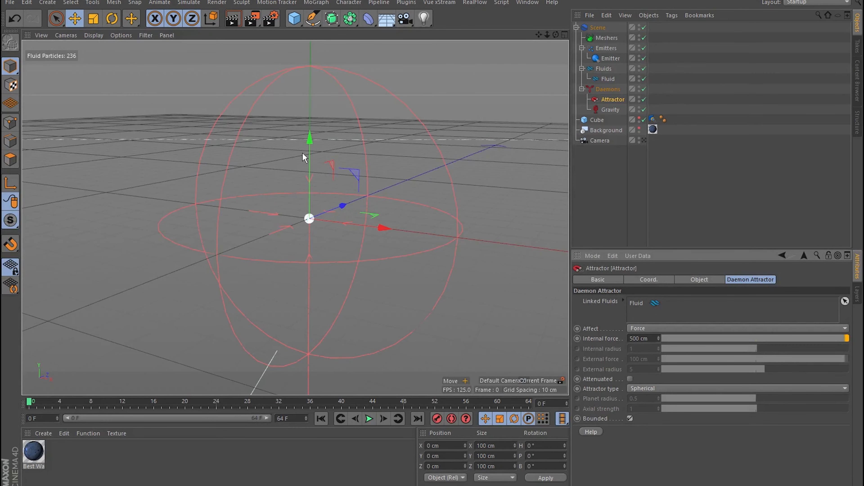
# Step: Raise the attractor to about 48.8 cm in Y and play the simulation
pyautogui.moveTo(309, 201); pyautogui.dragTo(313, 147)
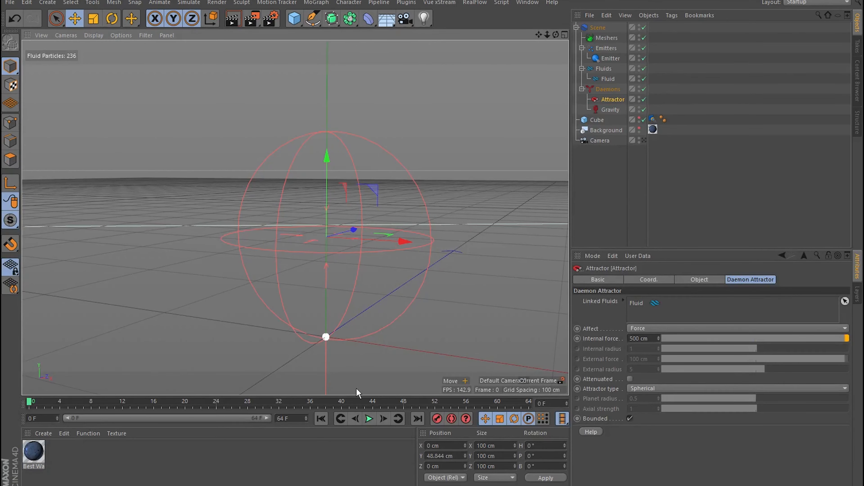
pyautogui.press('F8')
pyautogui.hotkey('shift', 'f')
# Step: Set the attractor's width, height and depth to 200 cm each
pyautogui.click(703, 279)
pyautogui.click(614, 301)
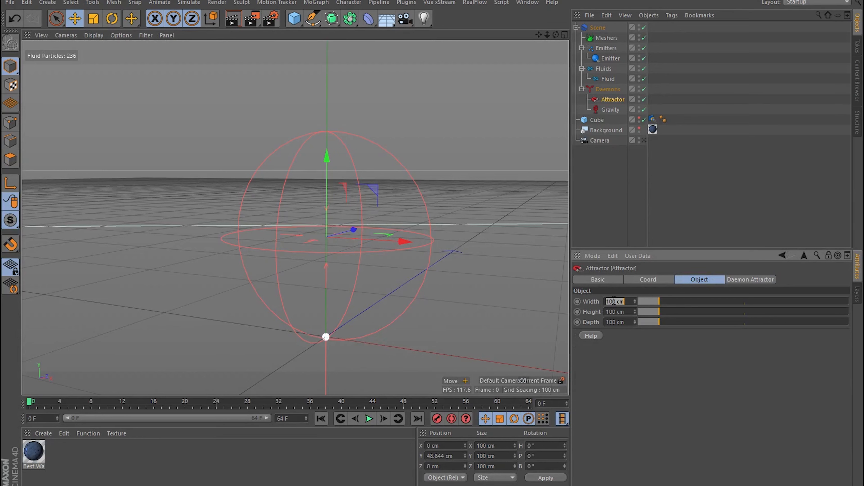
pyautogui.write('200')
pyautogui.press('Return')
pyautogui.press('Tab')
pyautogui.write('200')
pyautogui.press('Return')
pyautogui.press('Tab')
pyautogui.write('20')
pyautogui.press('Return')
# Step: Raise the attractor to about 98.7 cm in Y, check the emitter particles in the orthographic views and play the simulation
pyautogui.moveTo(327, 156); pyautogui.dragTo(326, 50)
pyautogui.middleClick(454, 320)
pyautogui.scroll(10, 412, 301)
pyautogui.keyDown('alt'); pyautogui.moveTo(520, 336); pyautogui.dragTo(437, 333, button='middle'); pyautogui.keyUp('alt')
pyautogui.scroll(5, 437, 334)
pyautogui.scroll(5, 466, 310)
pyautogui.keyDown('alt'); pyautogui.moveTo(510, 308); pyautogui.dragTo(468, 328, button='middle'); pyautogui.keyUp('alt')
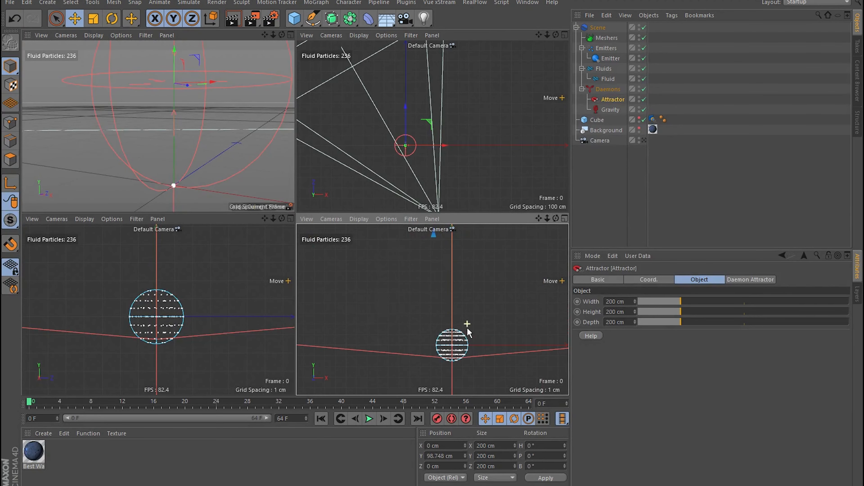
pyautogui.middleClick(209, 136)
pyautogui.keyDown('alt'); pyautogui.moveTo(343, 261); pyautogui.dragTo(421, 237); pyautogui.keyUp('alt')
pyautogui.press('F8')
# Step: Set the attractor's internal force to 1000 cm, raise it to 3000 cm and play the simulation
pyautogui.click(750, 279)
pyautogui.write('000')
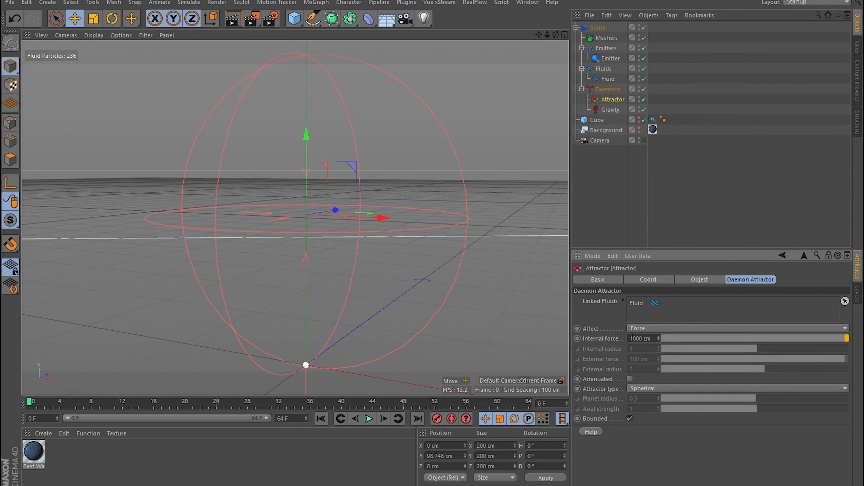
pyautogui.write('3')
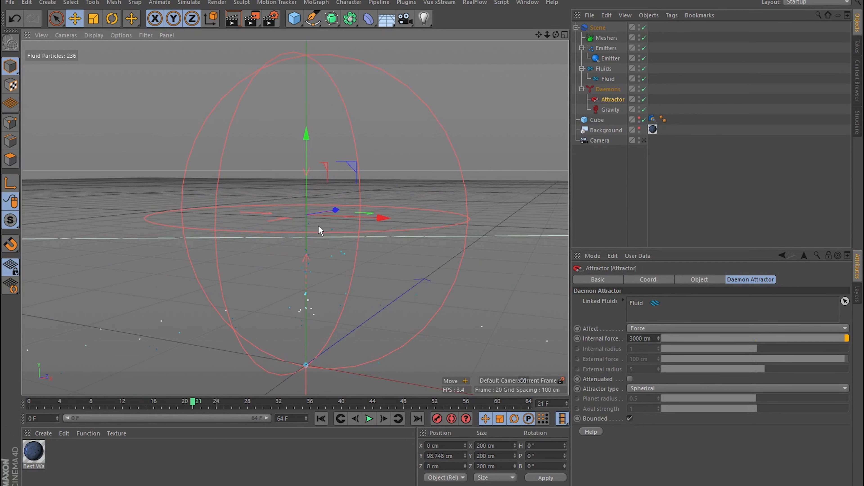
pyautogui.hotkey('shift', 'f')
# Step: Set the fluid's resolution to 200000, play the simulation and rewind it
pyautogui.click(608, 79)
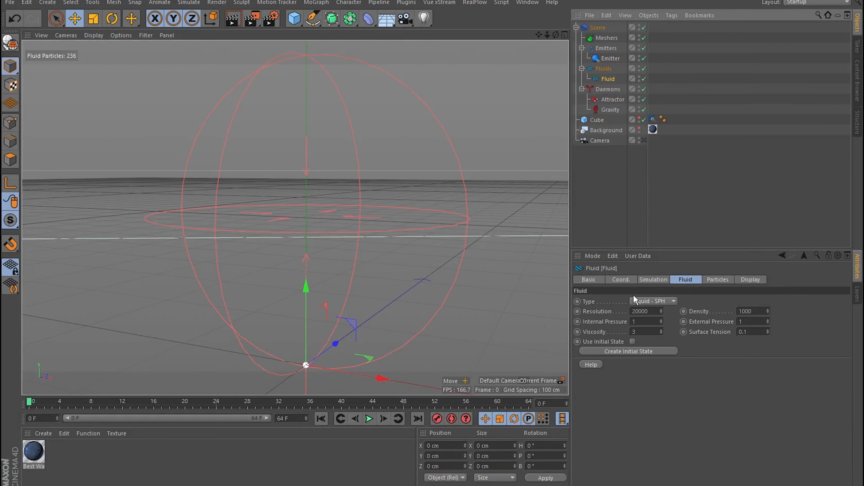
pyautogui.click(635, 311)
pyautogui.write('0')
pyautogui.press('F8')
pyautogui.hotkey('shift', 'f')
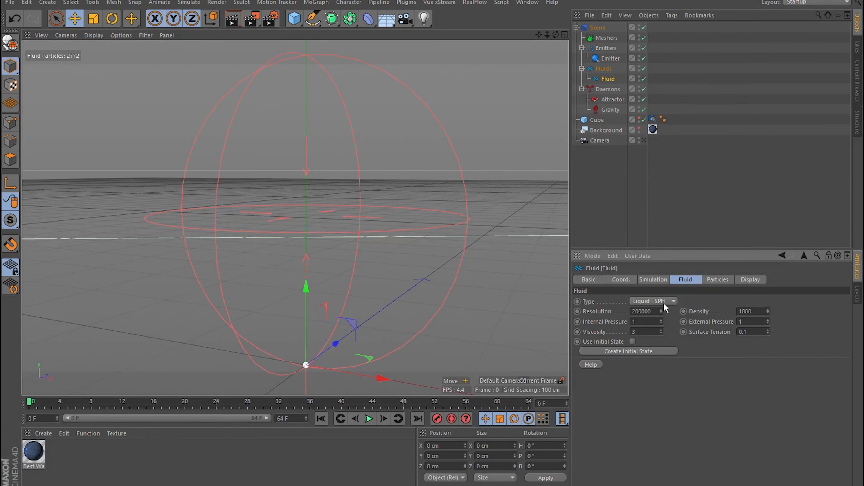
# Step: Review the attractor settings and the emitter's speed keyframes around frame 4, then replay and rewind the simulation
pyautogui.click(613, 99)
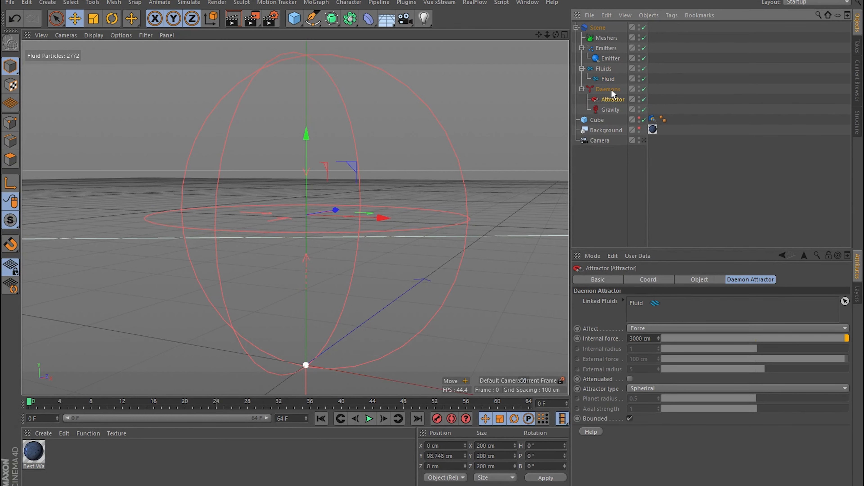
pyautogui.click(613, 59)
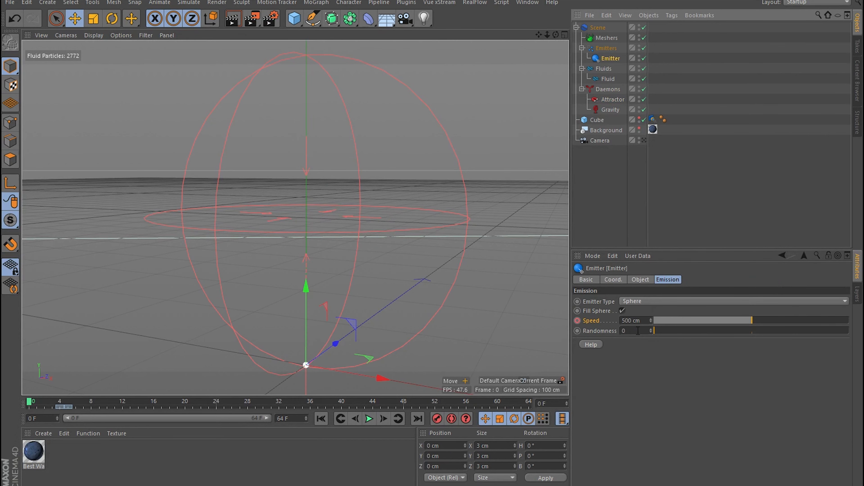
pyautogui.moveTo(51, 403); pyautogui.dragTo(60, 404)
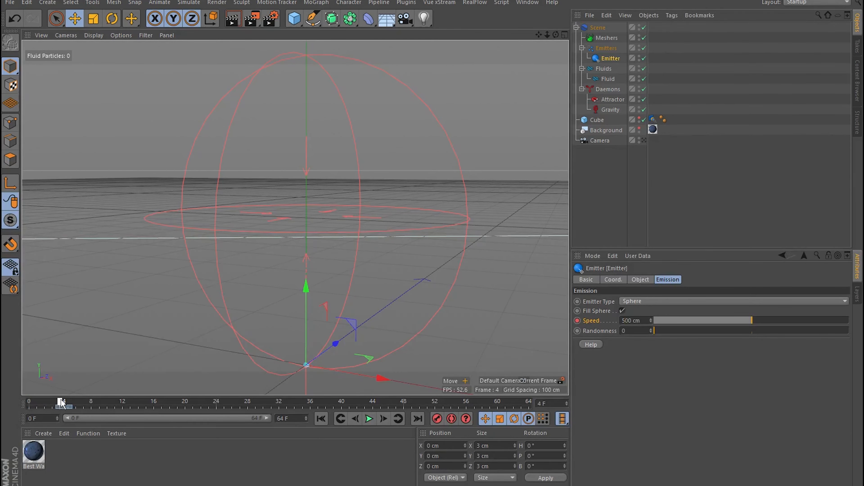
pyautogui.click(624, 321)
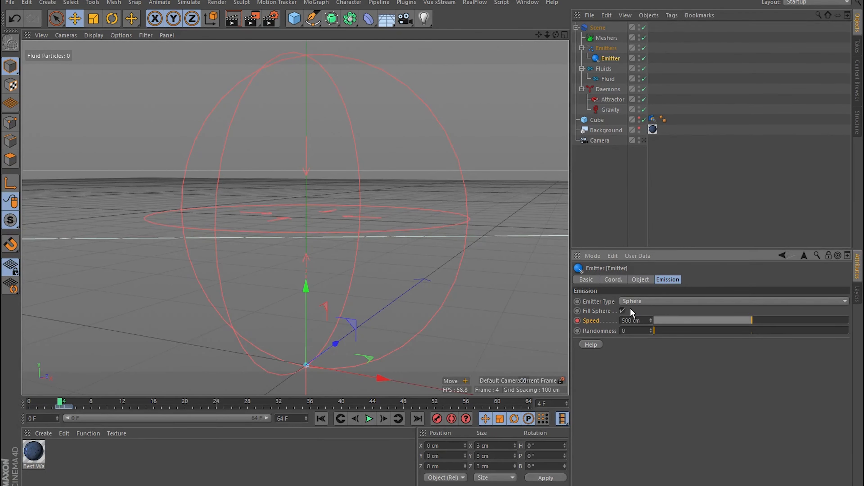
pyautogui.click(321, 419)
pyautogui.click(370, 419)
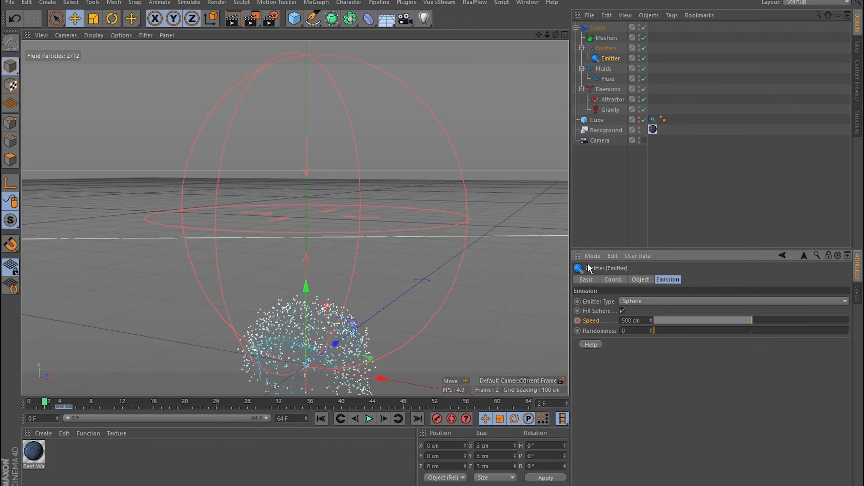
pyautogui.click(321, 419)
# Step: Set the attractor's internal force to 5000 cm and play the simulation
pyautogui.click(605, 99)
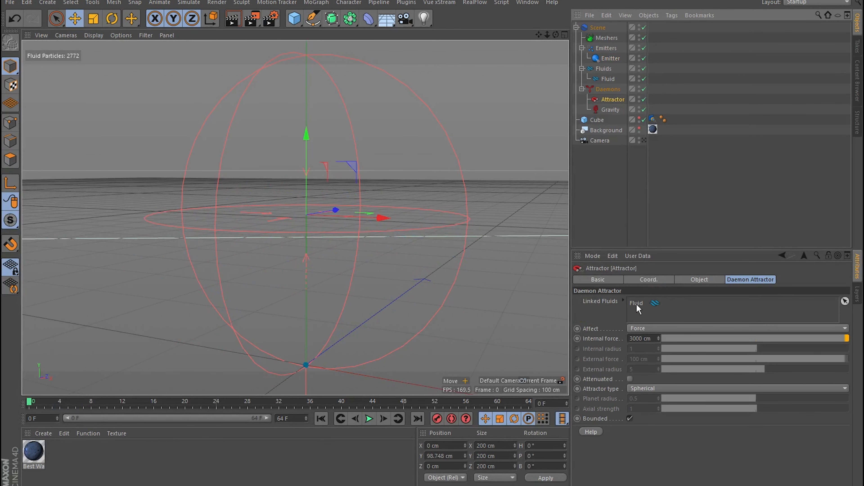
pyautogui.press('BackSpace')
pyautogui.write('5')
pyautogui.press('Return')
pyautogui.press('F8')
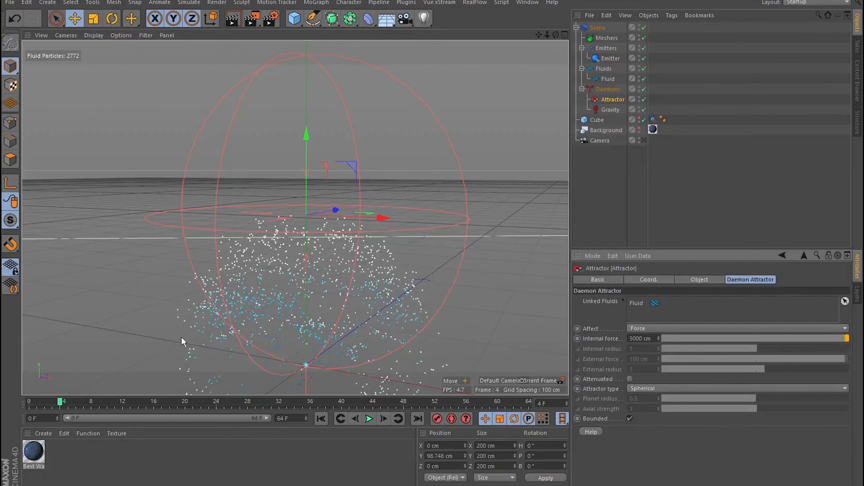
# Step: Raise the attractor to about 156.2 cm in Y, set its width, height and depth to 400 cm each and test the simulation
pyautogui.moveTo(302, 145); pyautogui.dragTo(335, 78)
pyautogui.click(699, 279)
pyautogui.doubleClick(615, 302)
pyautogui.write('400')
pyautogui.press('Tab')
pyautogui.write('400')
pyautogui.press('Tab')
pyautogui.write('400')
pyautogui.click(369, 419)
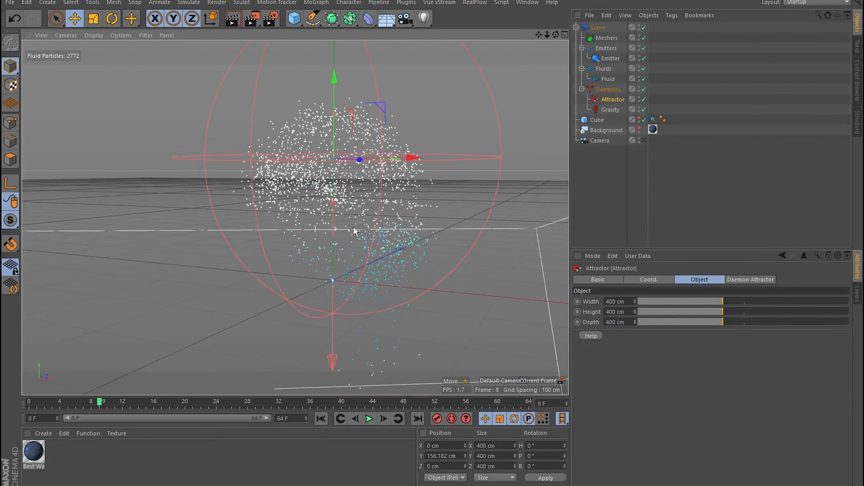
pyautogui.click(370, 419)
pyautogui.click(321, 419)
# Step: Raise the attractor to about 209 cm in Y and play the simulation
pyautogui.moveTo(334, 77); pyautogui.dragTo(334, 35)
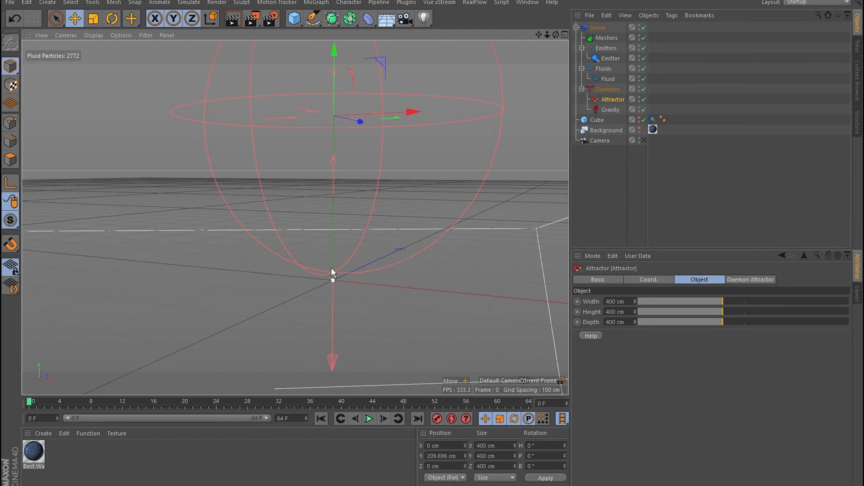
pyautogui.moveTo(336, 85); pyautogui.dragTo(336, 85)
pyautogui.press('F8')
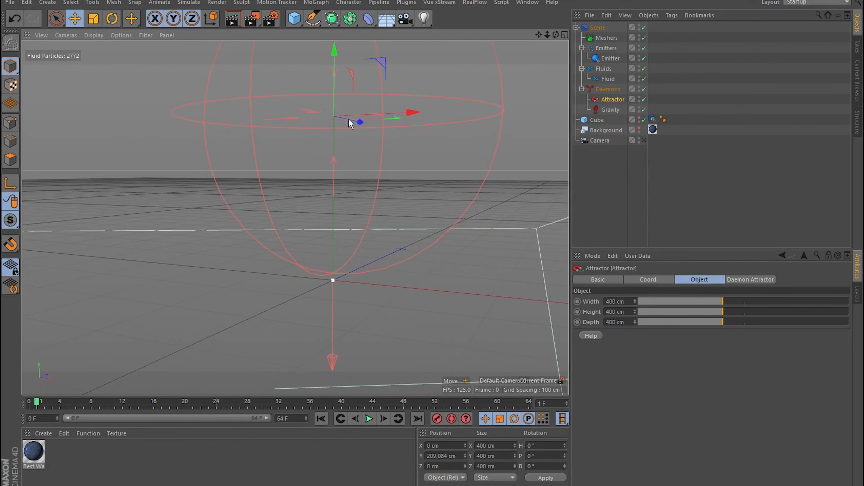
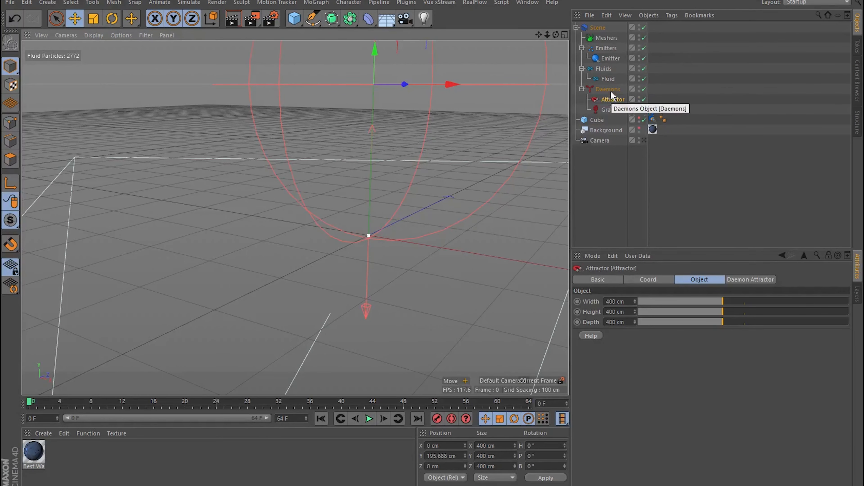
# Step: Show the cube, move it to about -136.7 cm in X and -84.2 cm in Y, and check it against the background footage
pyautogui.click(609, 121)
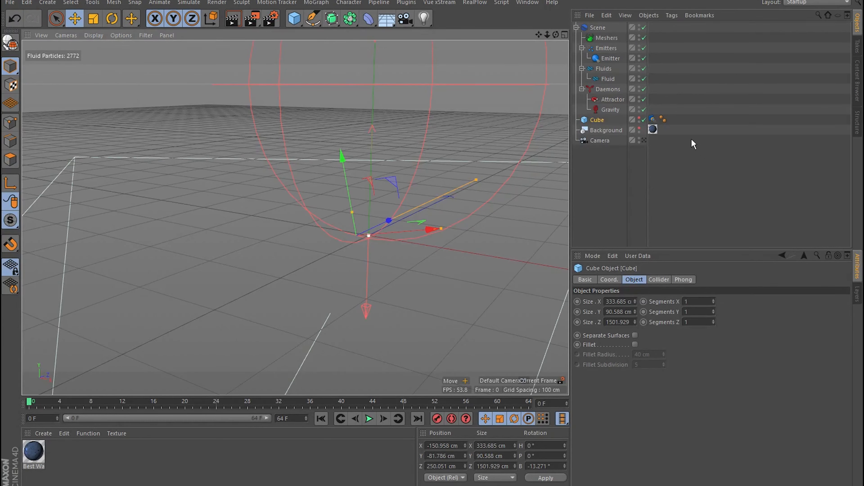
pyautogui.click(639, 118)
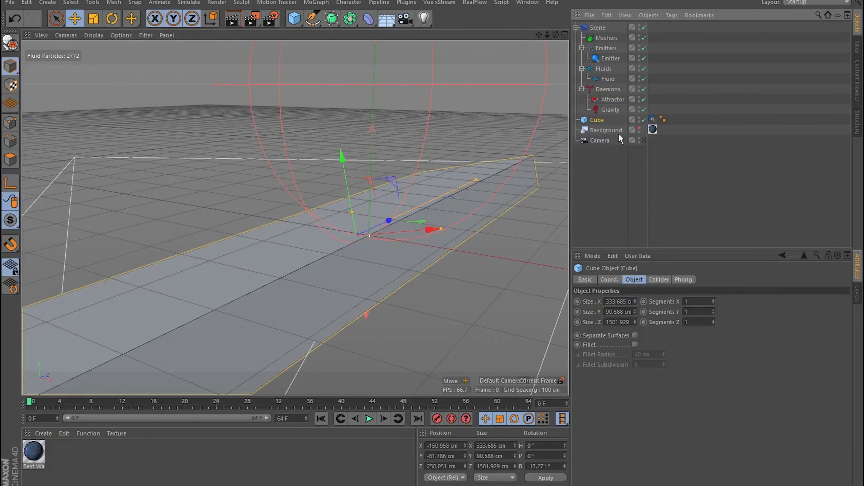
pyautogui.moveTo(395, 182); pyautogui.dragTo(401, 183)
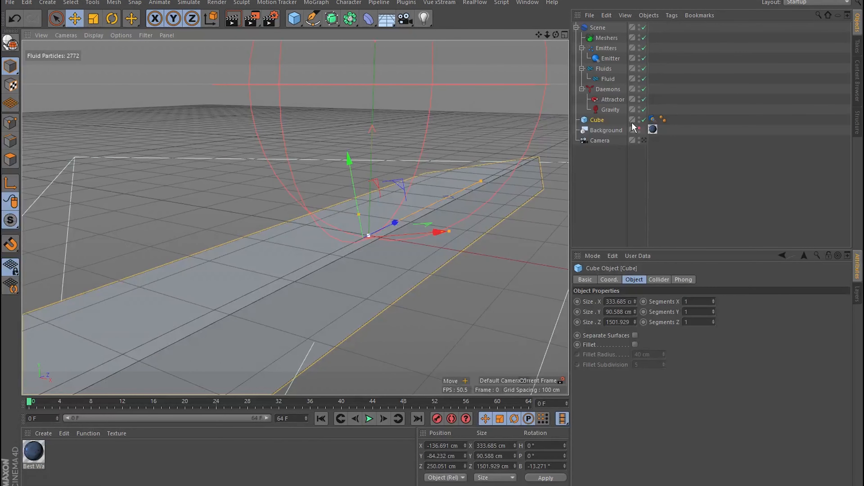
pyautogui.click(640, 129)
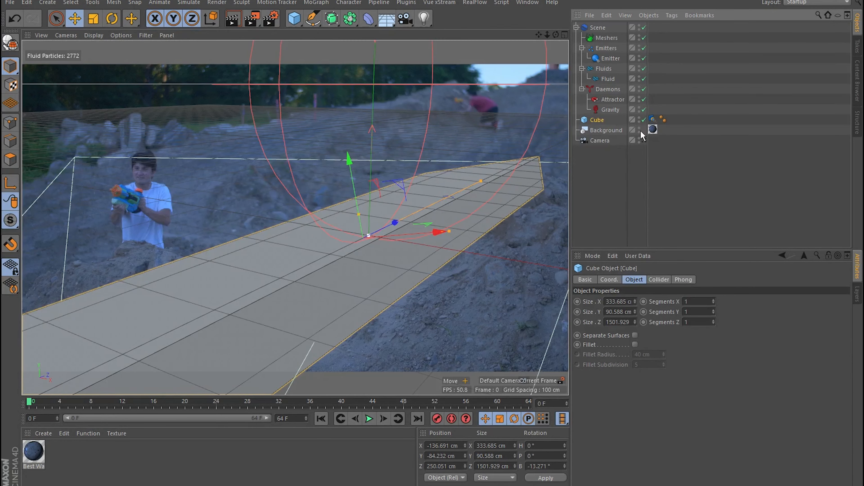
pyautogui.click(640, 129)
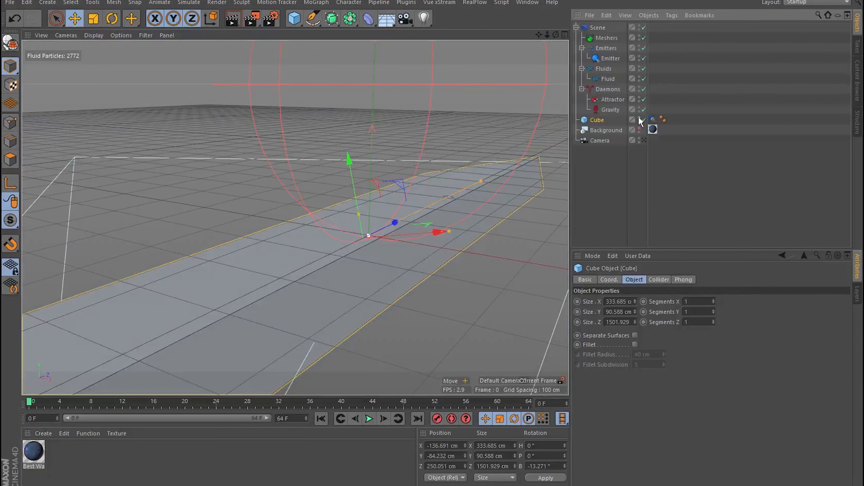
# Step: Hide the cube in the viewport, play the simulation and rewind it
pyautogui.click(640, 119)
pyautogui.press('F8')
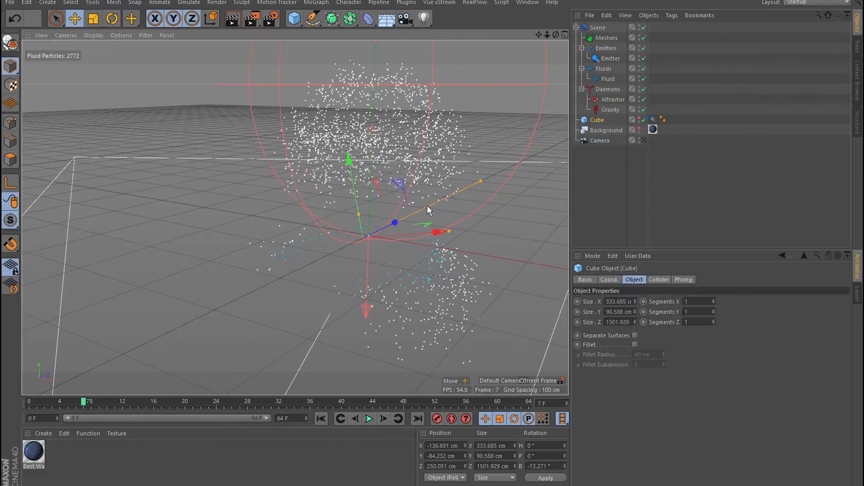
pyautogui.hotkey('shift', 'f')
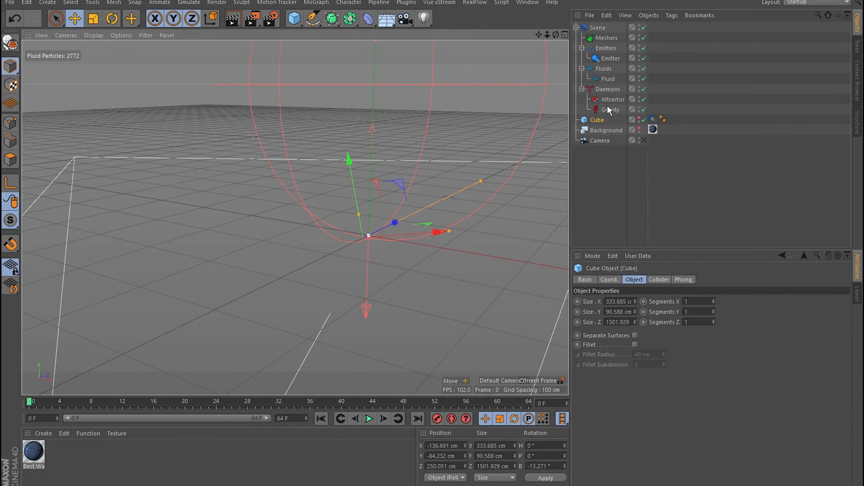
# Step: Set the fluid's resolution to 600000 and play the simulation, restarting it near the beginning
pyautogui.click(608, 79)
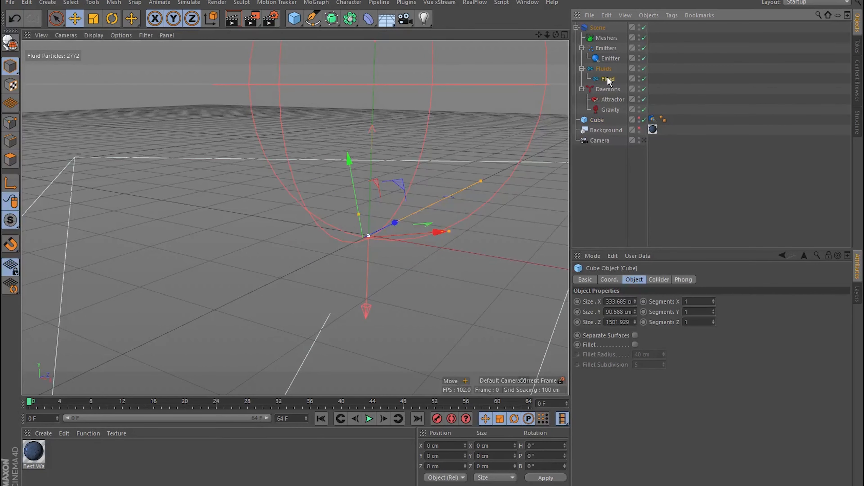
pyautogui.click(636, 311)
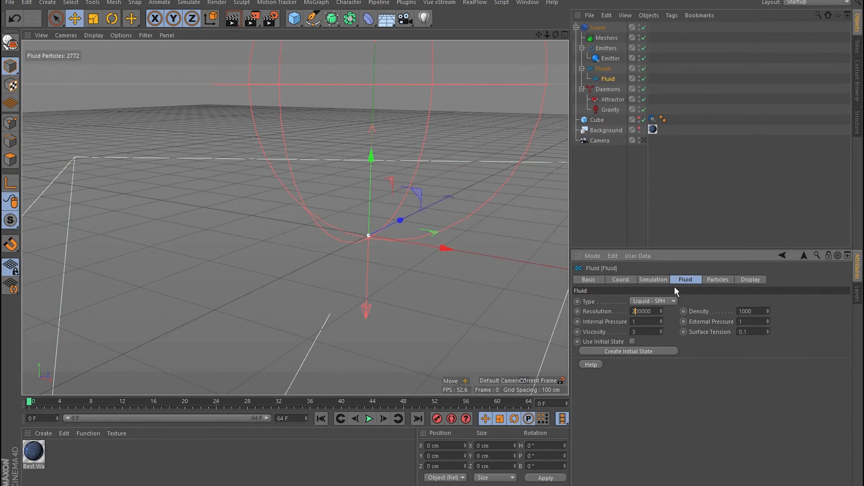
pyautogui.press('BackSpace')
pyautogui.write('6')
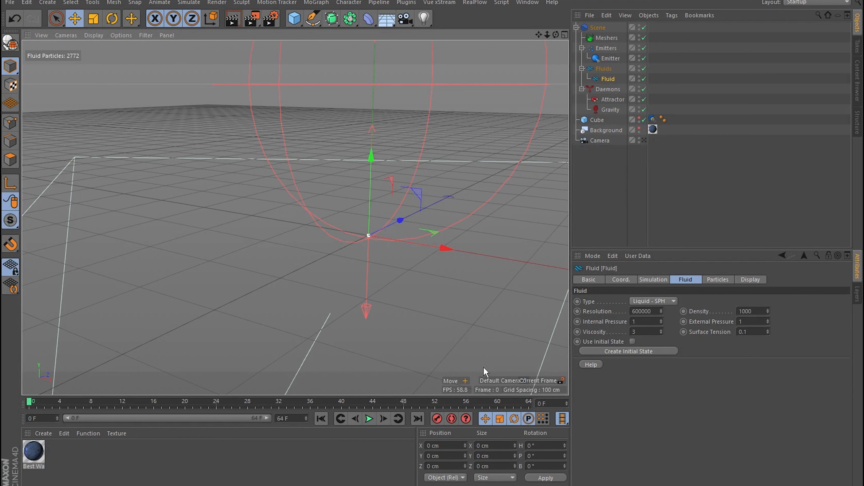
pyautogui.press('F8')
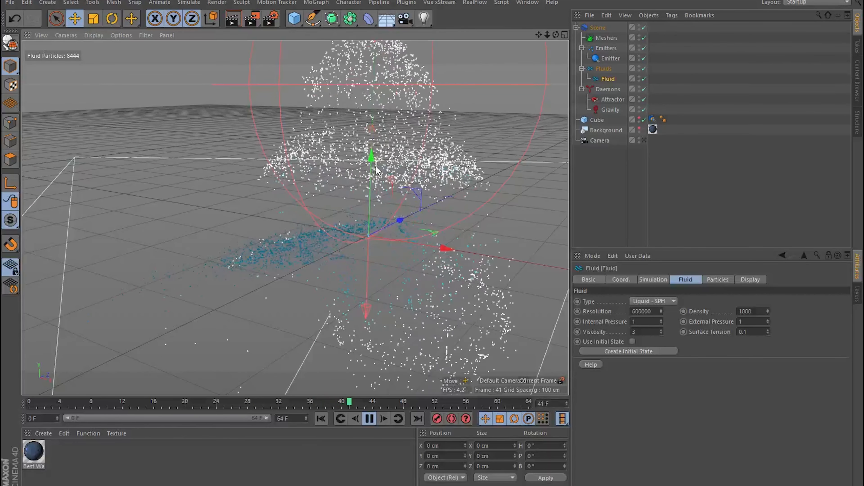
pyautogui.click(41, 409)
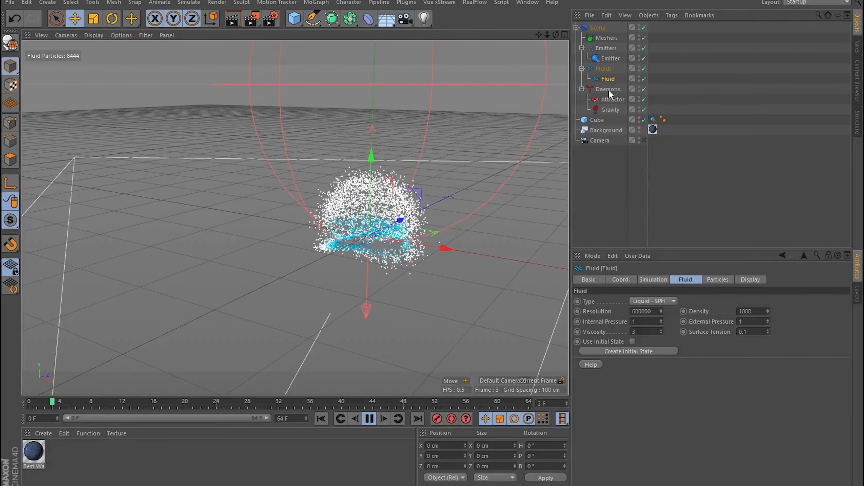
# Step: Stop the playback and set a keyframe for the attractor's internal force of 5000 cm at frame 9
pyautogui.click(614, 100)
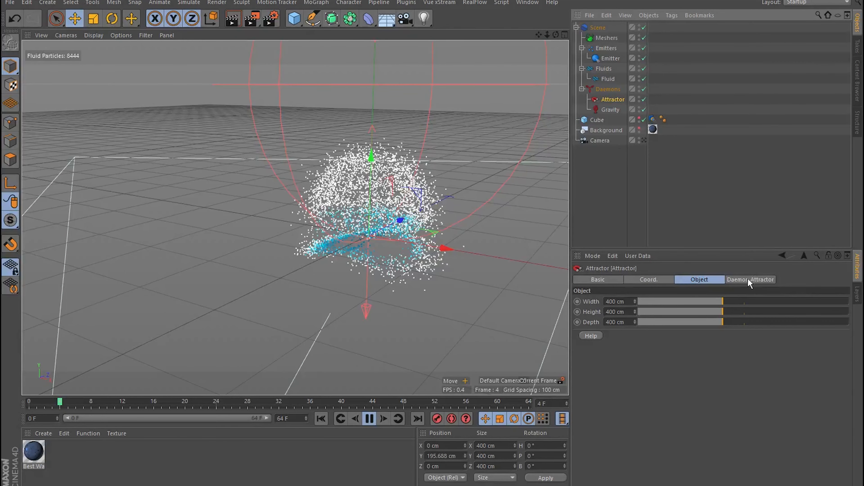
pyautogui.click(369, 419)
pyautogui.click(751, 280)
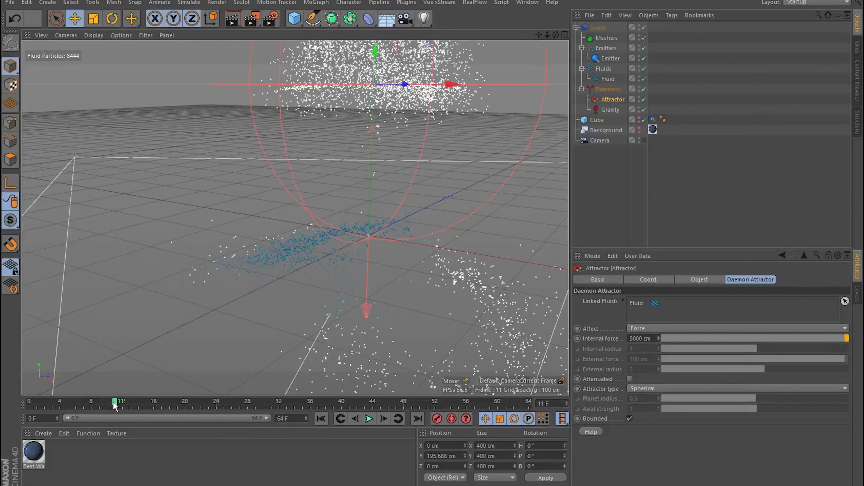
pyautogui.moveTo(115, 405); pyautogui.dragTo(110, 404)
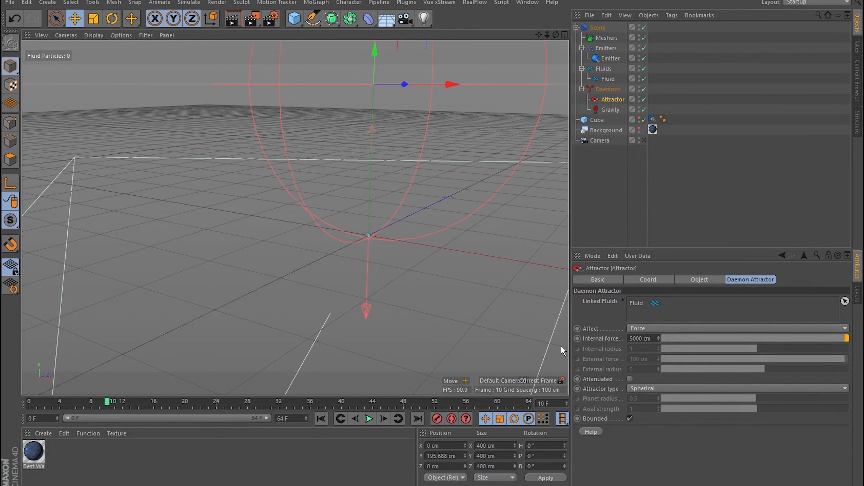
pyautogui.click(115, 404)
pyautogui.press(',')
pyautogui.press(',')
pyautogui.keyDown('ctrl'); pyautogui.click(577, 339); pyautogui.keyUp('ctrl')
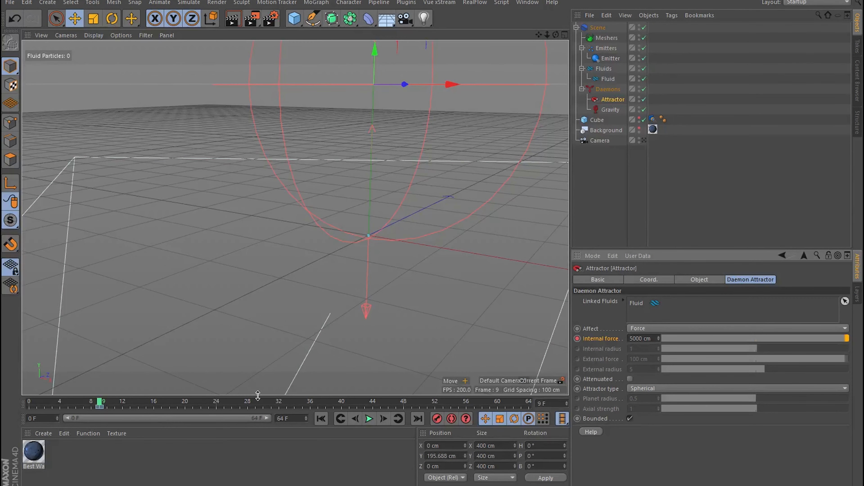
# Step: Keyframe the attractor's internal force at 0 cm on frame 10 and play the simulation
pyautogui.press('g')
pyautogui.doubleClick(635, 339)
pyautogui.write('0')
pyautogui.press('Return')
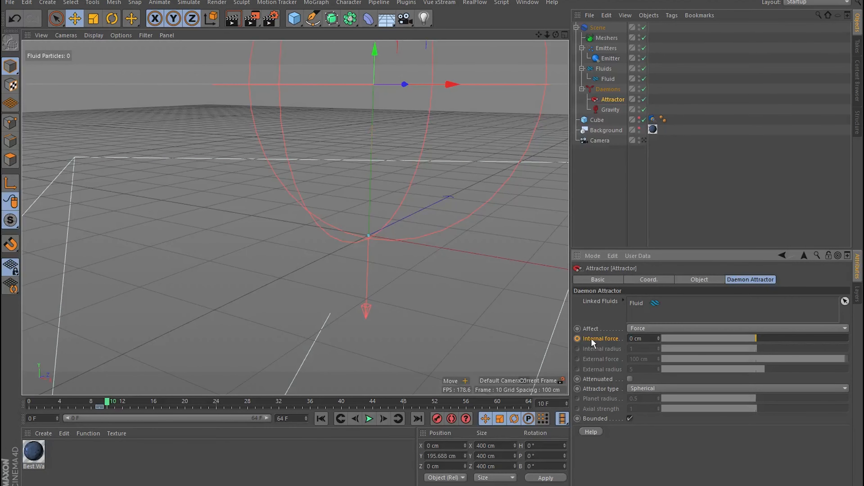
pyautogui.keyDown('ctrl'); pyautogui.click(577, 338); pyautogui.keyUp('ctrl')
pyautogui.press('F8')
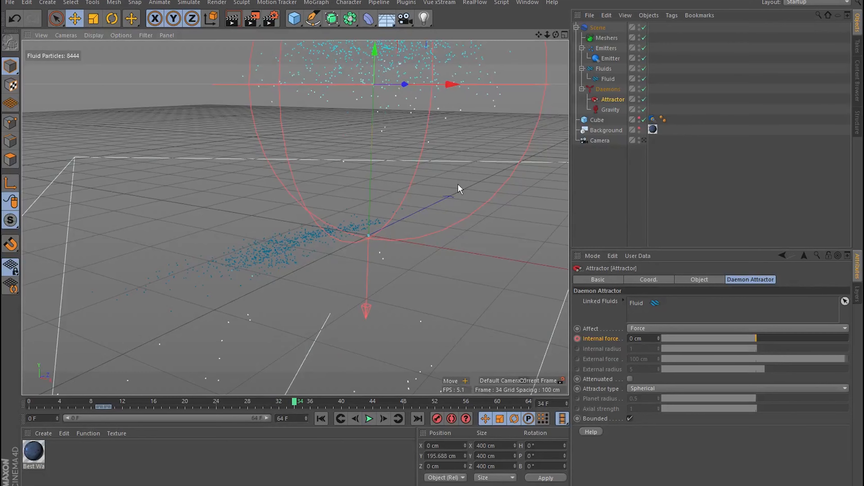
pyautogui.scroll(-8, 453, 200)
pyautogui.scroll(2, 454, 196)
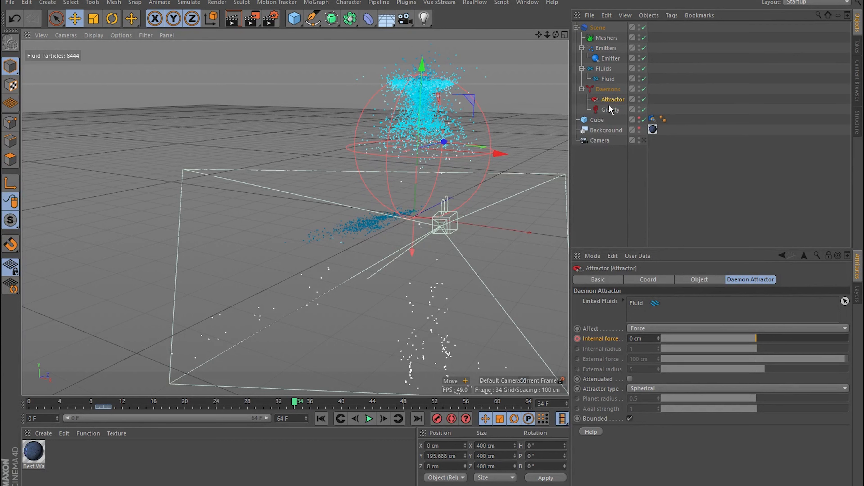
# Step: Shift the attractor's force keyframes earlier so the 0 cm key sits at frame 7, play the simulation and rewind it
pyautogui.moveTo(102, 404)
pyautogui.mouseDown()
pyautogui.moveTo(75, 404)
pyautogui.moveTo(98, 407)
pyautogui.moveTo(79, 404)
pyautogui.moveTo(91, 407)
pyautogui.mouseUp()
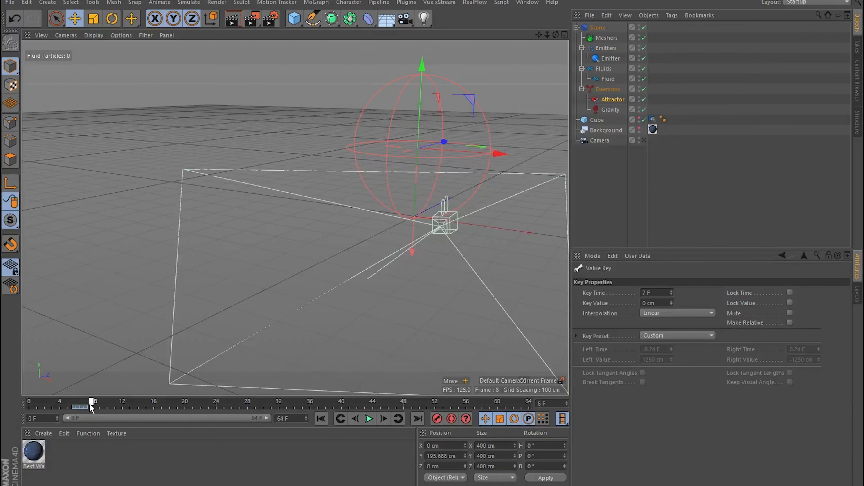
pyautogui.click(321, 419)
pyautogui.click(369, 419)
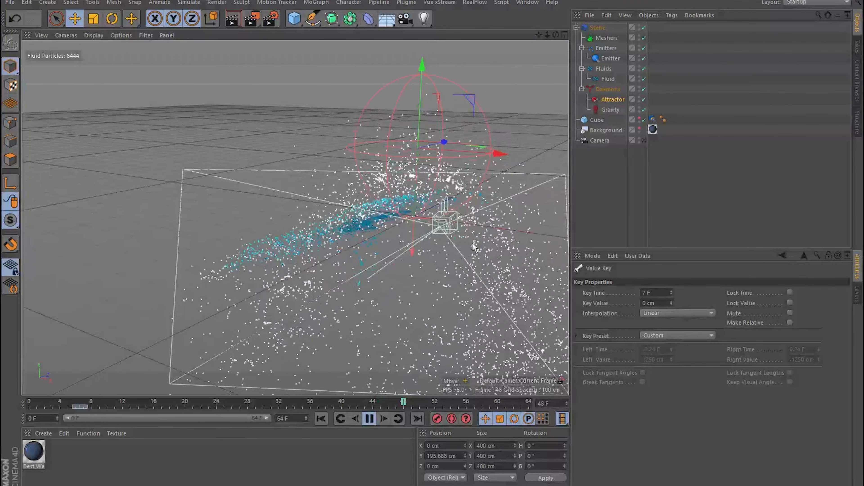
pyautogui.click(369, 419)
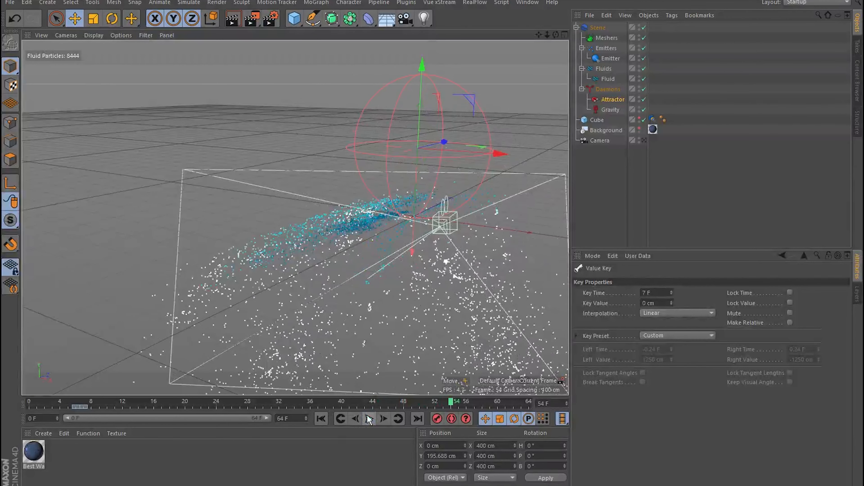
pyautogui.hotkey('shift', 'f')
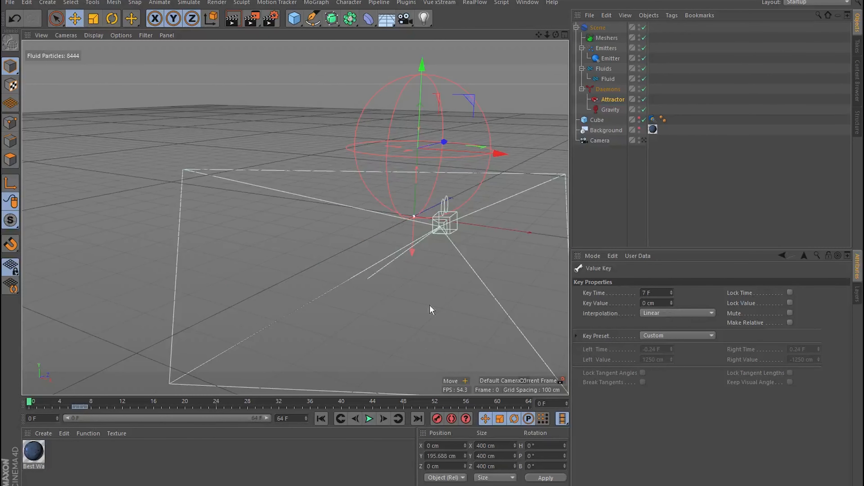
# Step: Check the RealFlow scene's cache settings, then return the simulation to frame 0
pyautogui.click(598, 28)
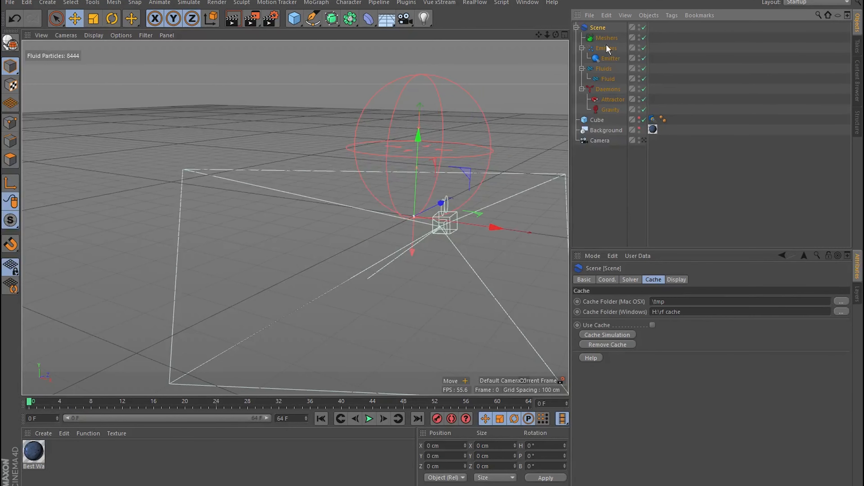
pyautogui.rightClick(601, 28)
pyautogui.click(595, 28)
pyautogui.click(106, 401)
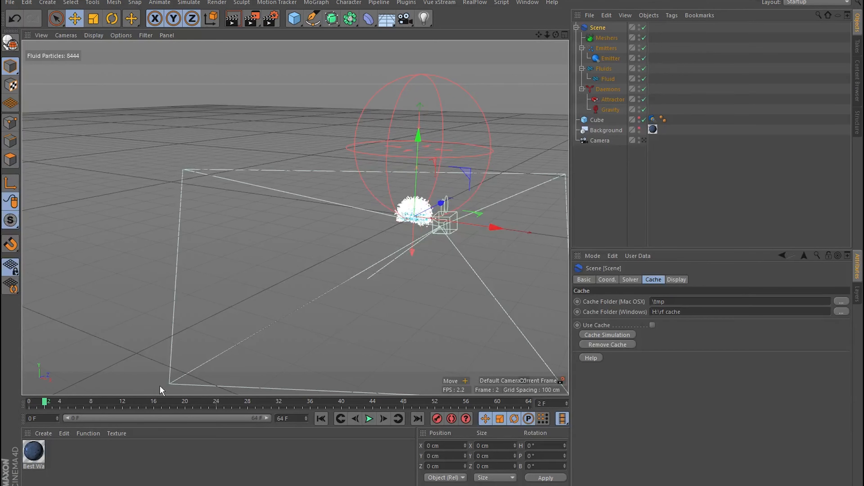
pyautogui.click(321, 419)
# Step: Set the fluid's resolution to 400000, play the simulation and return it to the start
pyautogui.click(608, 79)
pyautogui.doubleClick(642, 311)
pyautogui.write('400000')
pyautogui.press('Return')
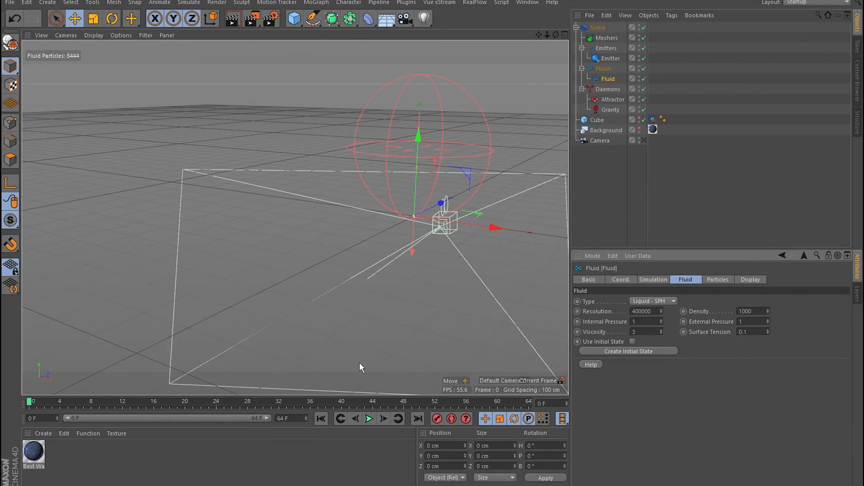
pyautogui.press('F8')
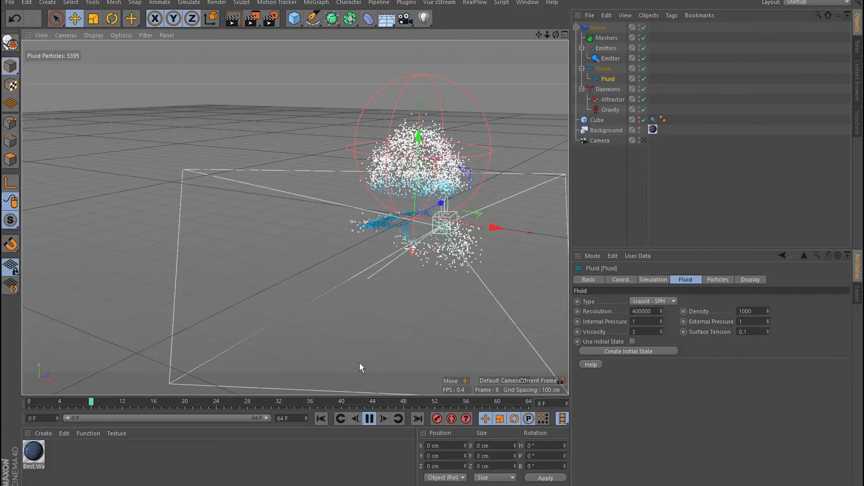
pyautogui.click(370, 419)
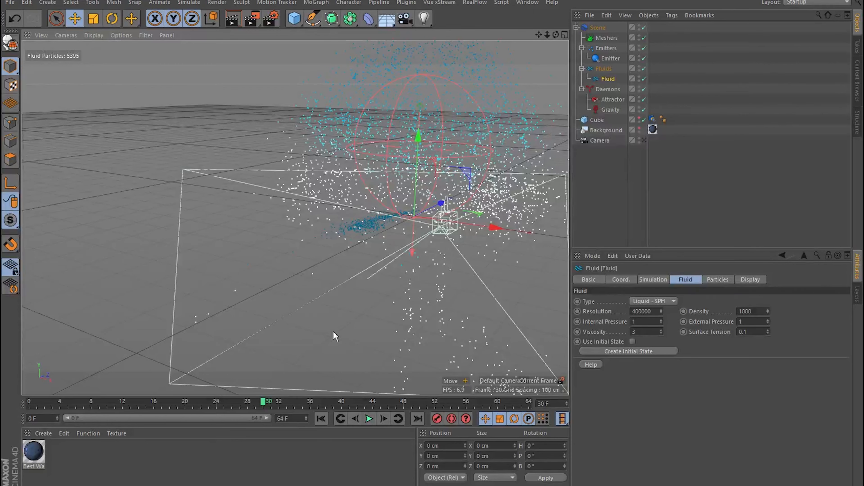
pyautogui.moveTo(47, 402); pyautogui.dragTo(29, 402)
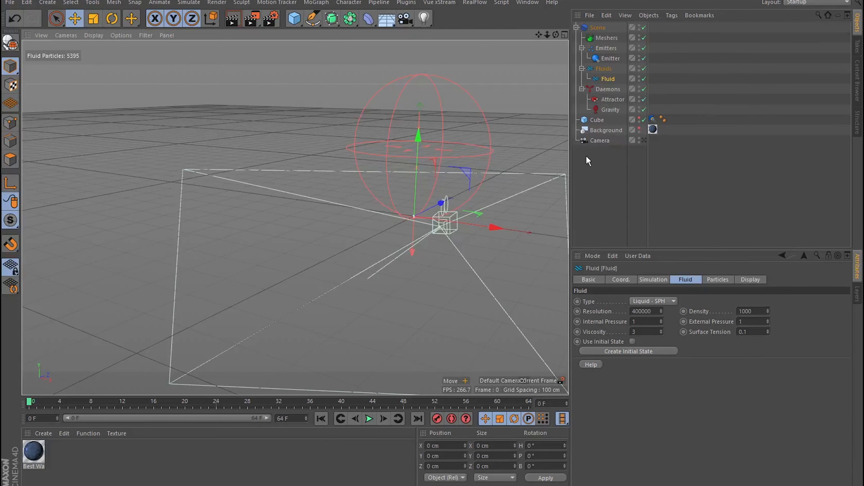
# Step: Shift the attractor's force keyframes so the 0 cm key sits at frame 6, play the simulation and rewind it
pyautogui.click(613, 99)
pyautogui.click(75, 407)
pyautogui.click(369, 419)
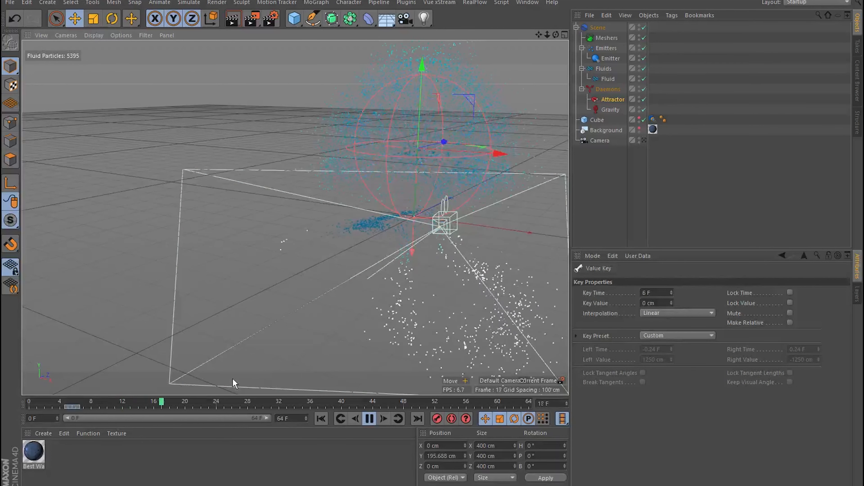
pyautogui.press('F8')
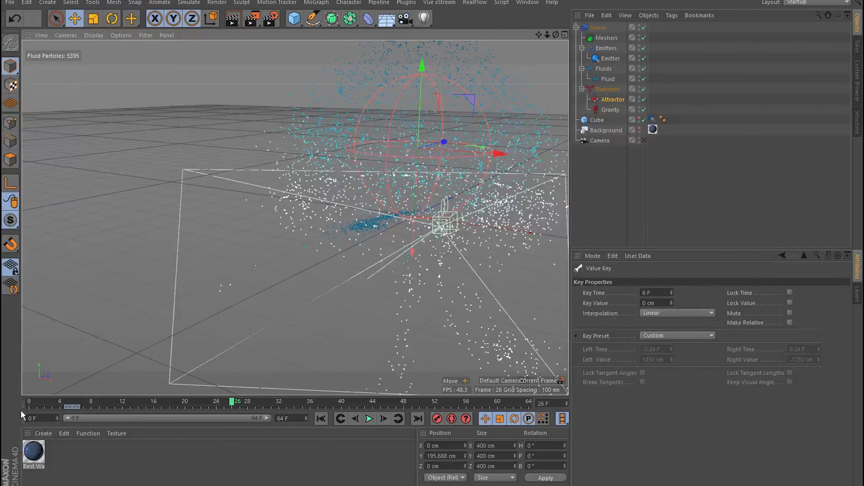
pyautogui.hotkey('shift', 'f')
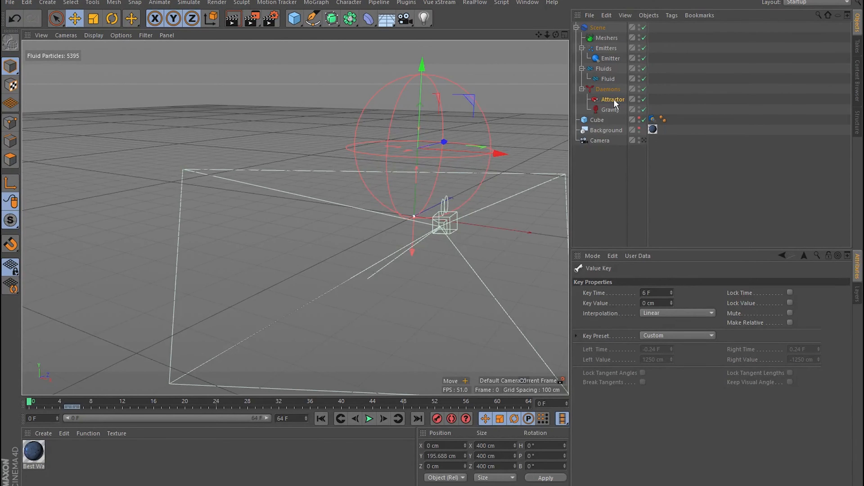
# Step: Cache the RealFlow scene's simulation
pyautogui.moveTo(615, 100); pyautogui.dragTo(616, 97)
pyautogui.click(598, 28)
pyautogui.click(654, 279)
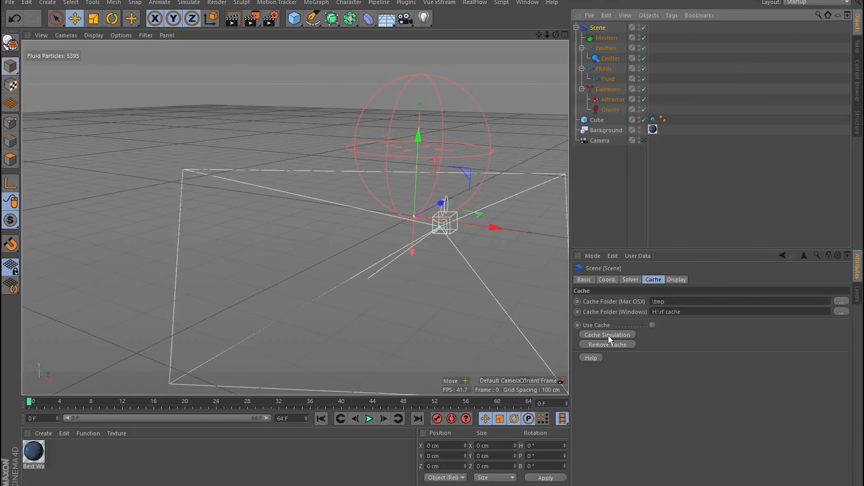
pyautogui.click(608, 335)
# Step: Look through the scene camera, show the background footage and scrub the cached splash around frames 4 to 7
pyautogui.click(644, 140)
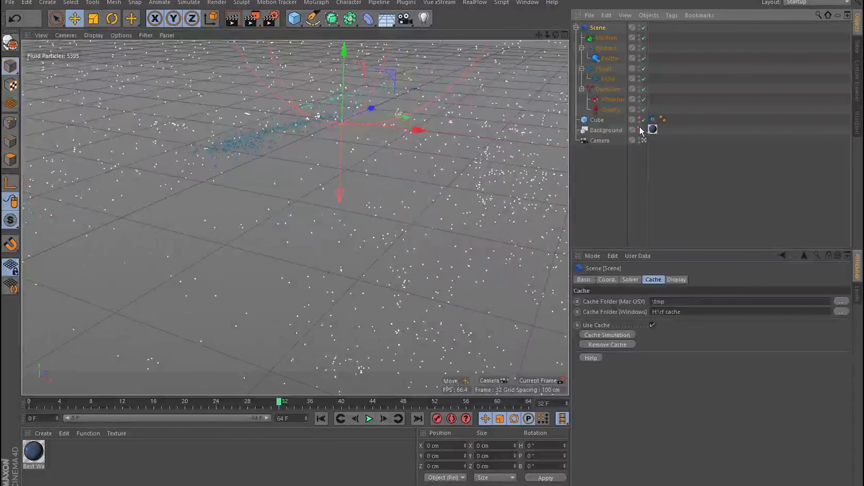
pyautogui.click(639, 129)
pyautogui.moveTo(91, 404); pyautogui.dragTo(60, 411)
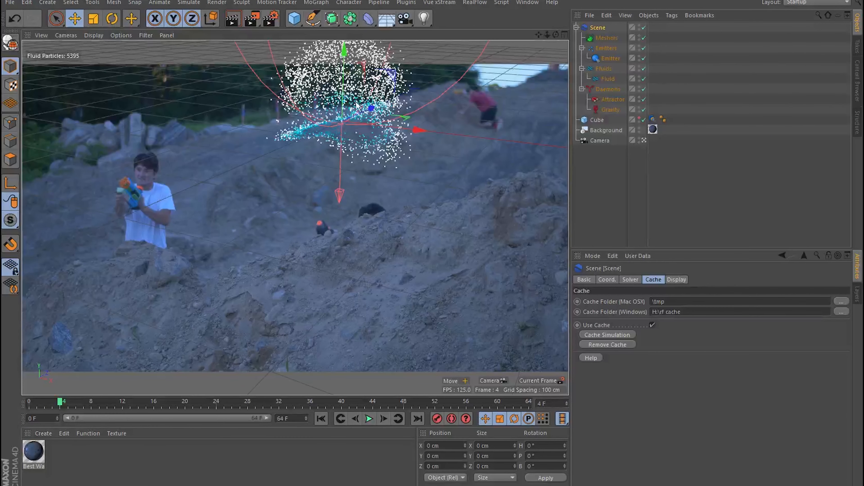
pyautogui.moveTo(63, 402); pyautogui.dragTo(84, 403)
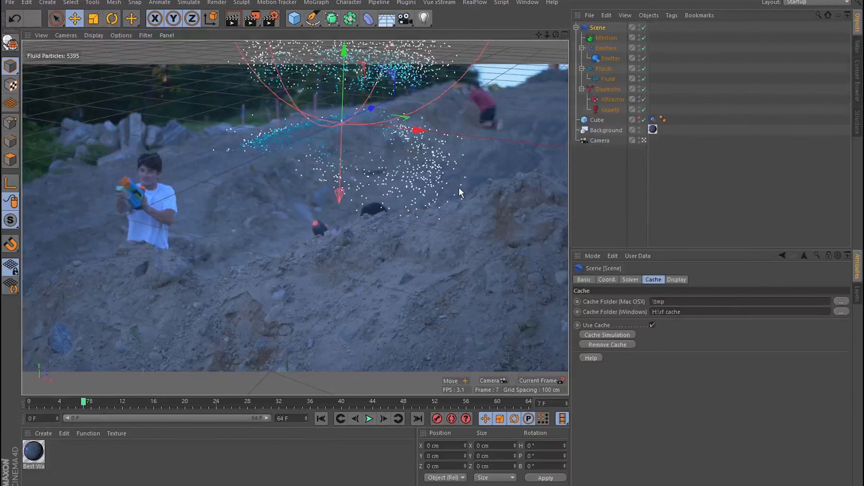
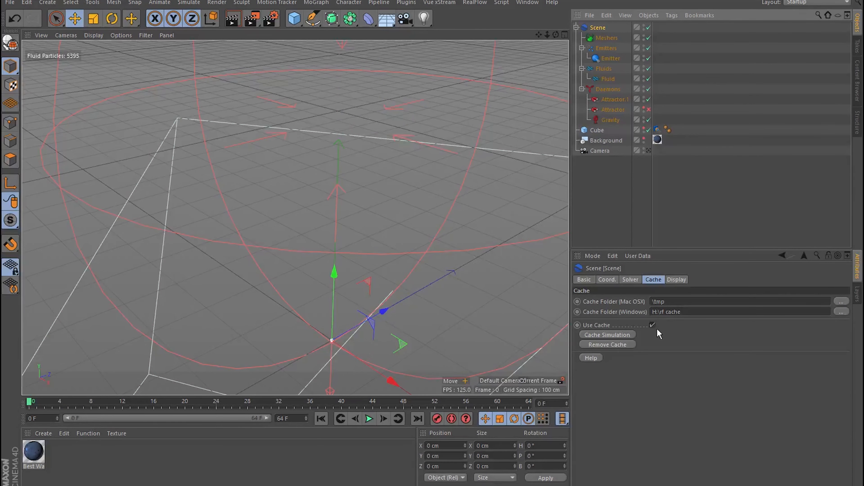
# Step: Turn off cache use for the scene and play the simulation to test the 700 cm attractor
pyautogui.click(652, 325)
pyautogui.press('F8')
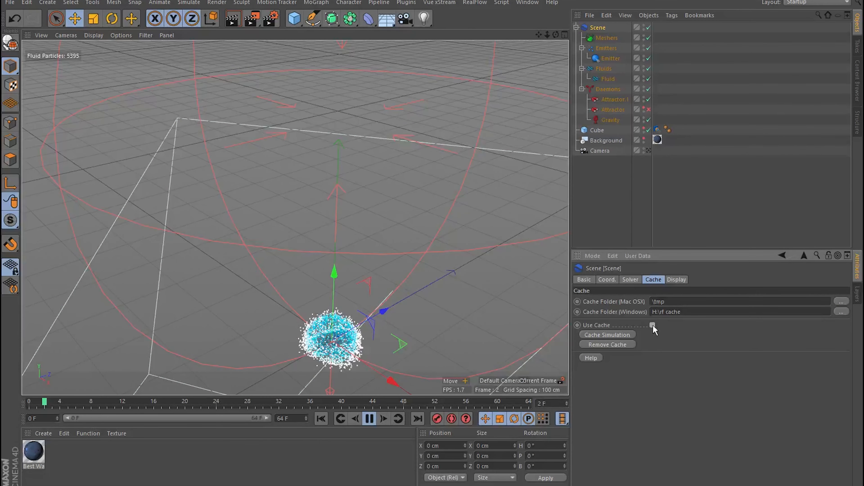
pyautogui.click(615, 99)
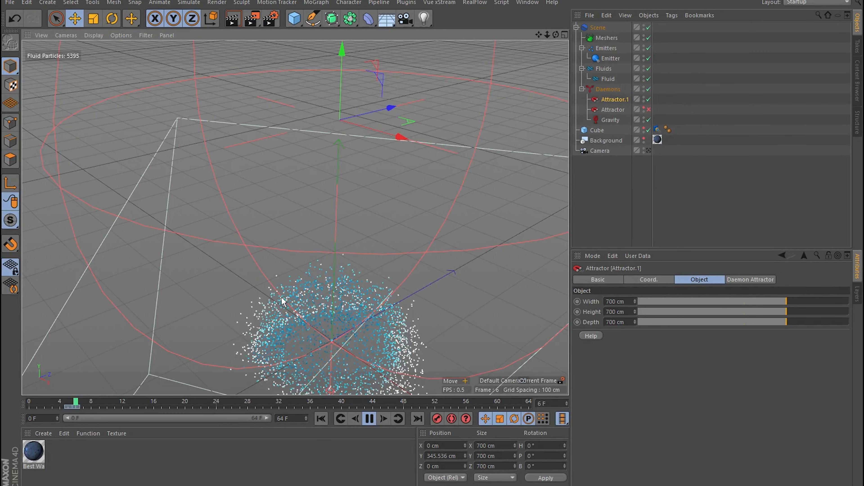
pyautogui.scroll(-4, 282, 297)
pyautogui.click(369, 419)
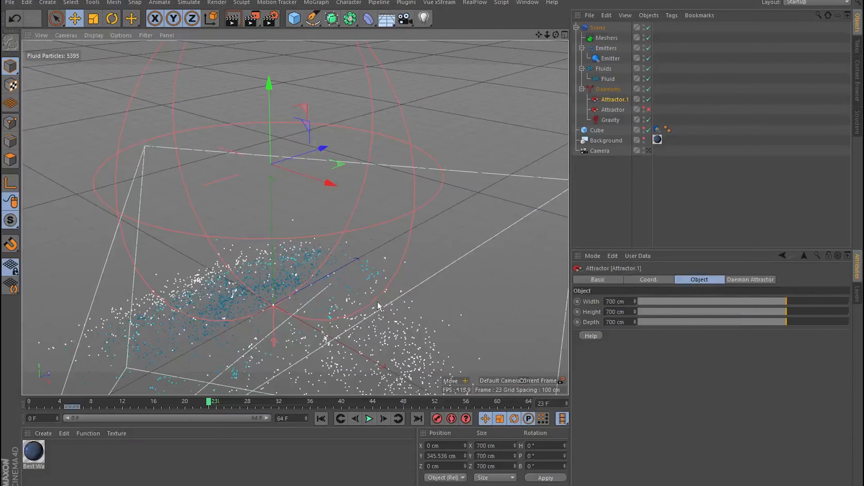
# Step: Move Attractor.1's internal force keyframes so the 5000 cm key sits at frame 9, then rewind the simulation
pyautogui.click(762, 281)
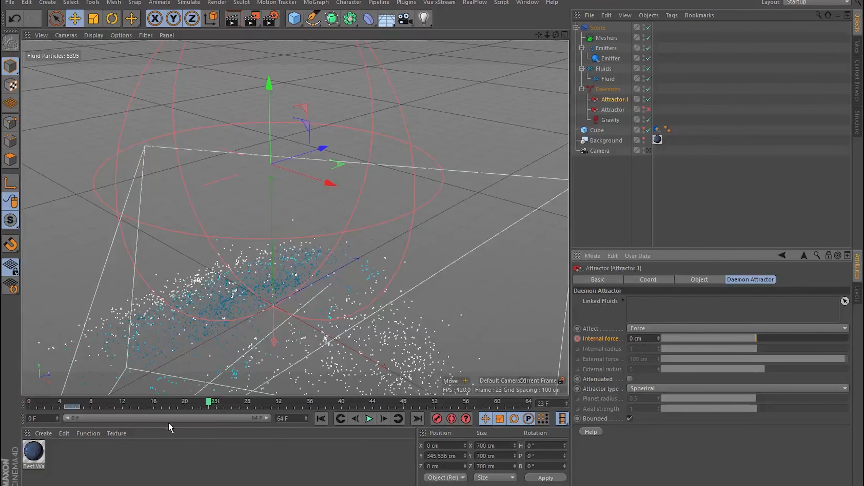
pyautogui.click(77, 406)
pyautogui.moveTo(77, 406); pyautogui.dragTo(100, 410)
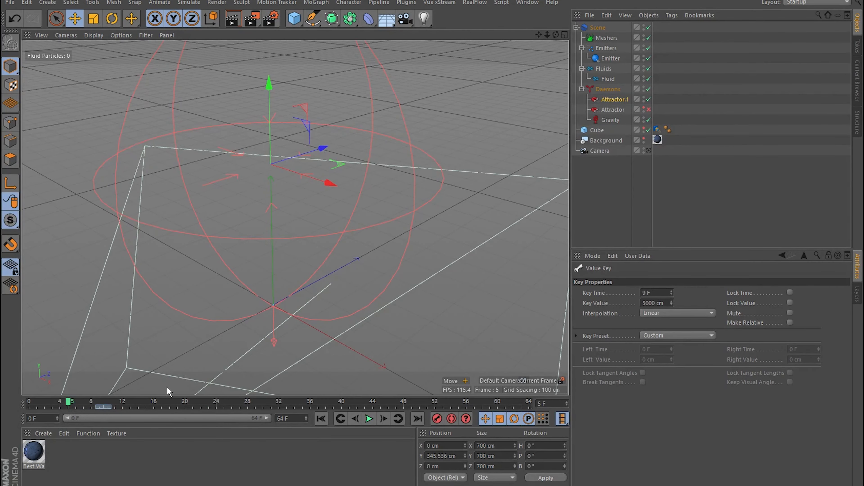
pyautogui.click(615, 100)
pyautogui.click(321, 418)
pyautogui.click(369, 419)
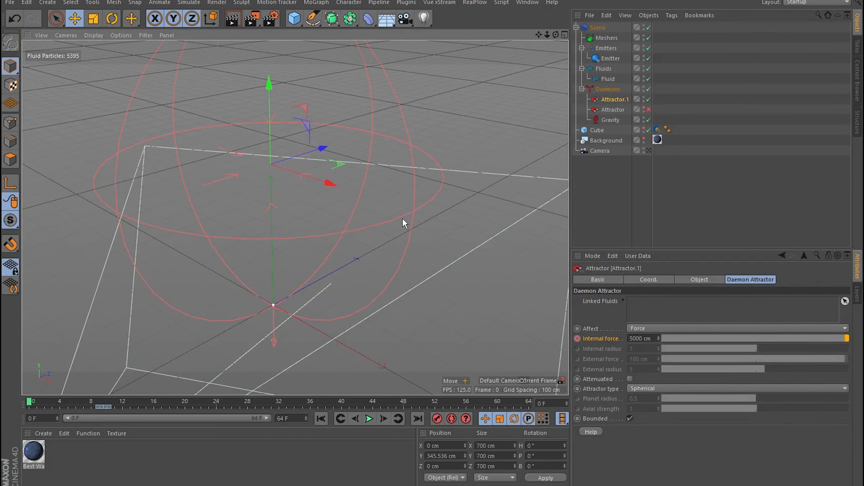
# Step: Cache the simulation with the shifted force keys and scrub through the first frames from a lower viewing angle
pyautogui.click(599, 28)
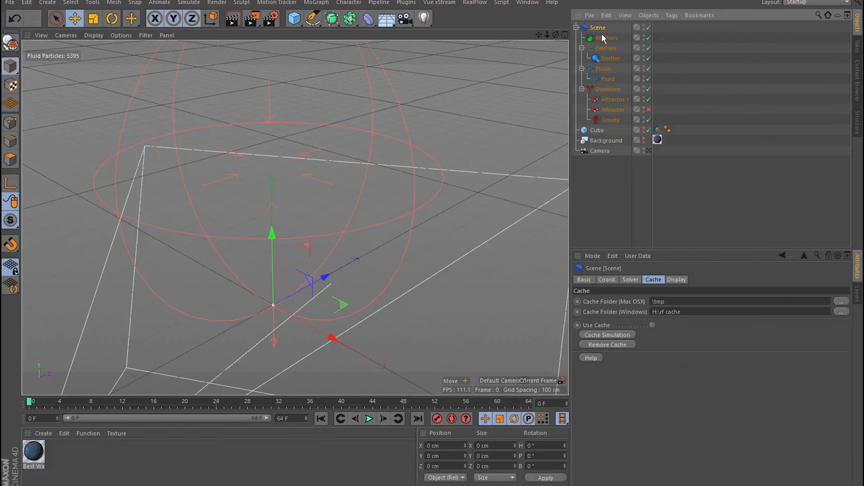
pyautogui.click(626, 331)
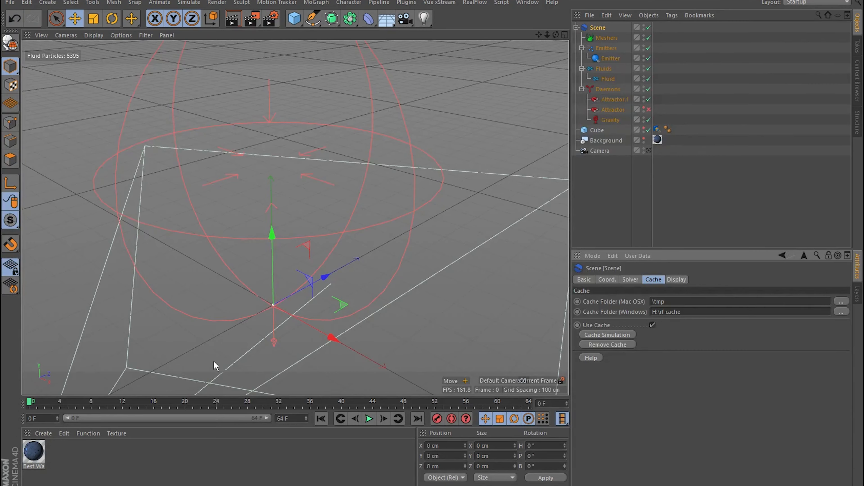
pyautogui.moveTo(30, 406); pyautogui.dragTo(67, 422)
pyautogui.keyDown('alt'); pyautogui.moveTo(257, 367); pyautogui.dragTo(276, 342); pyautogui.keyUp('alt')
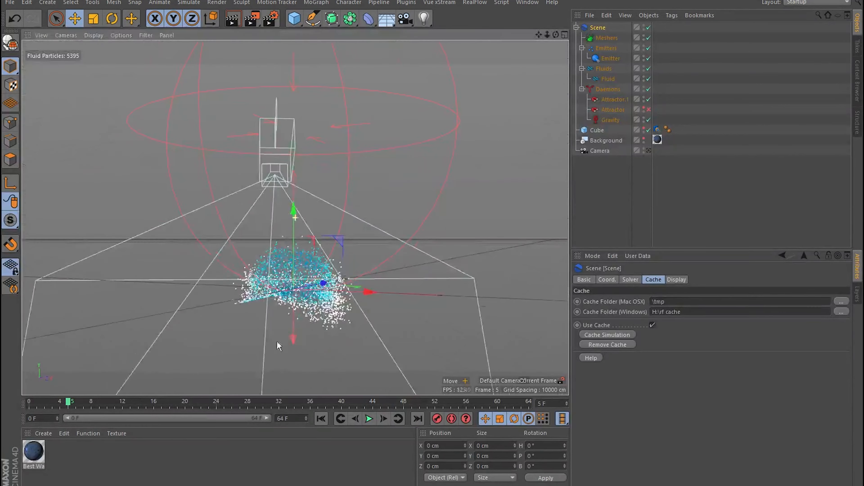
pyautogui.moveTo(69, 407); pyautogui.dragTo(53, 424)
# Step: Move Attractor.1's internal force keys so the 5000 cm key sits at frame 16 and the 0 cm key near frame 19
pyautogui.click(610, 103)
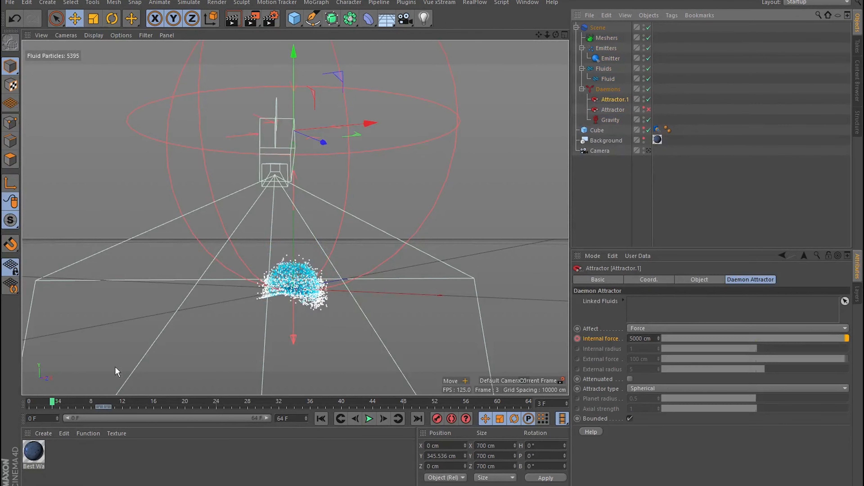
pyautogui.moveTo(55, 404); pyautogui.dragTo(177, 408)
pyautogui.moveTo(99, 408); pyautogui.dragTo(154, 408)
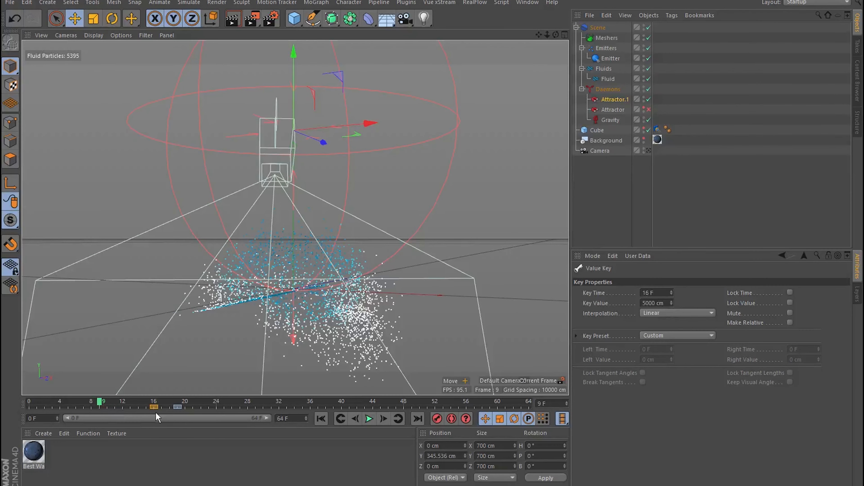
# Step: Rebuild the simulation cache with the delayed force keys and scrub back to frame 4
pyautogui.click(592, 29)
pyautogui.click(603, 335)
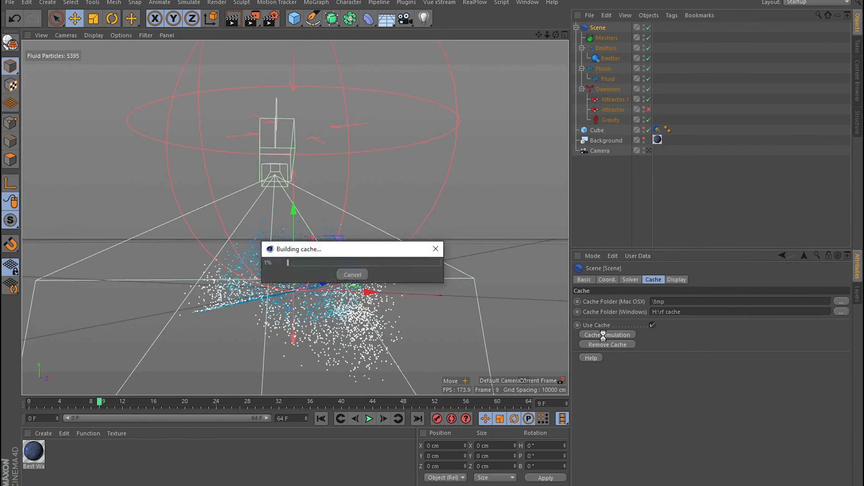
pyautogui.click(92, 405)
pyautogui.moveTo(91, 406); pyautogui.dragTo(60, 405)
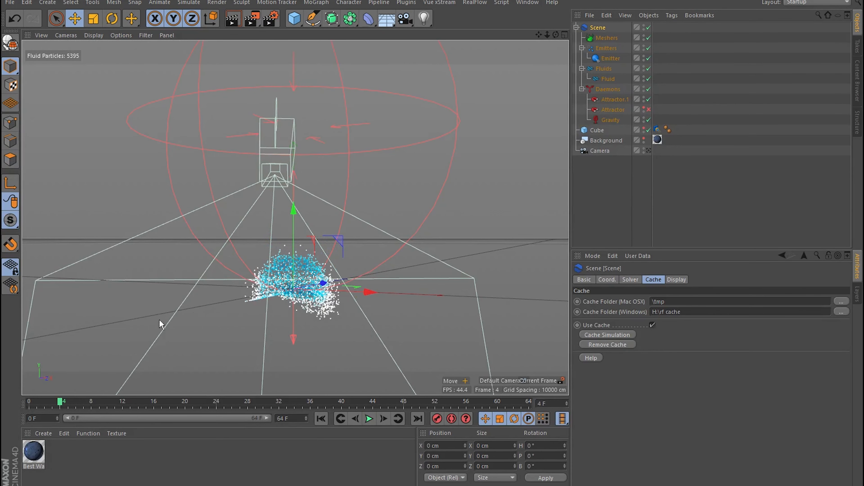
# Step: Lower Attractor.1 slightly along the Y axis, recache the simulation and scrub back to frame 4
pyautogui.click(609, 100)
pyautogui.moveTo(294, 44); pyautogui.dragTo(294, 58)
pyautogui.click(598, 28)
pyautogui.click(607, 335)
pyautogui.moveTo(70, 410); pyautogui.dragTo(70, 418)
pyautogui.moveTo(91, 410); pyautogui.dragTo(60, 409)
# Step: Set the emitter's speed to 100 cm and keyframe it at frame 4
pyautogui.click(607, 59)
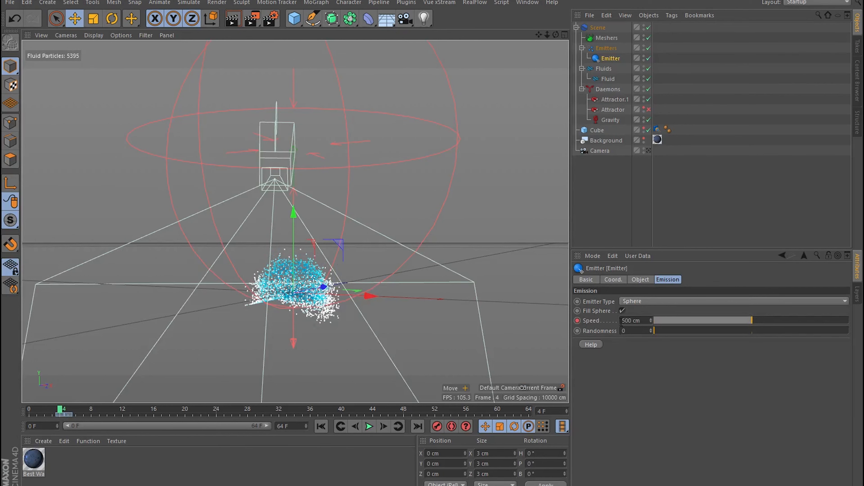
pyautogui.click(626, 321)
pyautogui.press('BackSpace')
pyautogui.write('1')
pyautogui.press('Return')
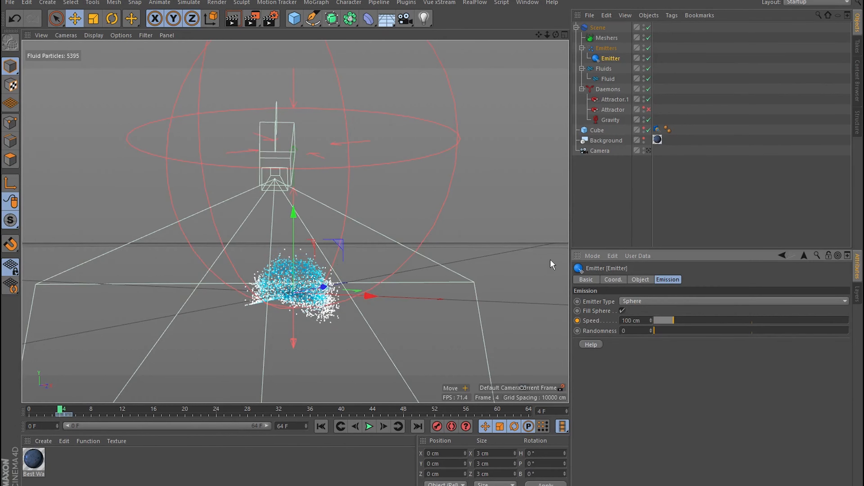
pyautogui.keyDown('ctrl'); pyautogui.click(578, 321); pyautogui.keyUp('ctrl')
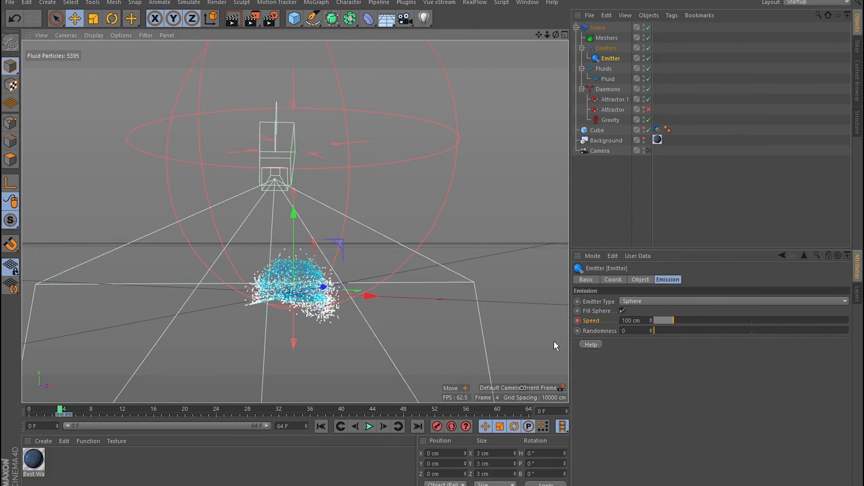
# Step: Return to frame 0, delete Attractor.1 and re-enable the original Attractor
pyautogui.hotkey('shift', 'f')
pyautogui.click(598, 28)
pyautogui.scroll(5, 306, 296)
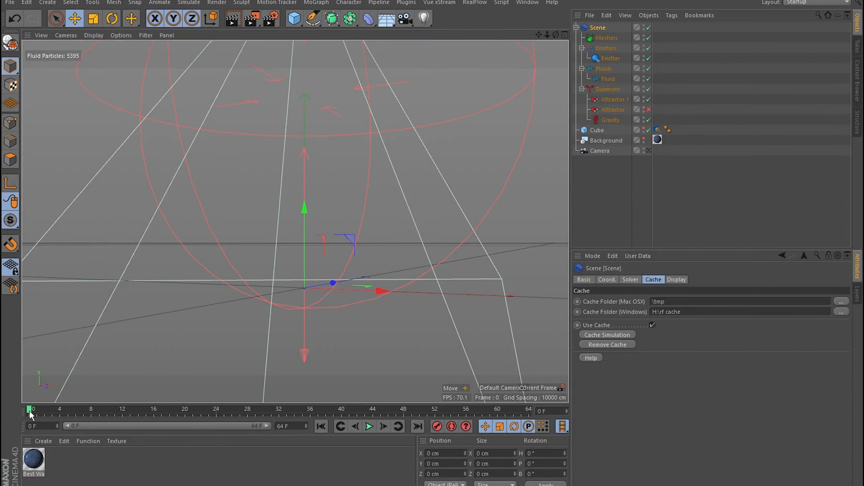
pyautogui.moveTo(29, 410)
pyautogui.mouseDown()
pyautogui.moveTo(87, 411)
pyautogui.moveTo(29, 412)
pyautogui.mouseUp()
pyautogui.click(612, 99)
pyautogui.press('Delete')
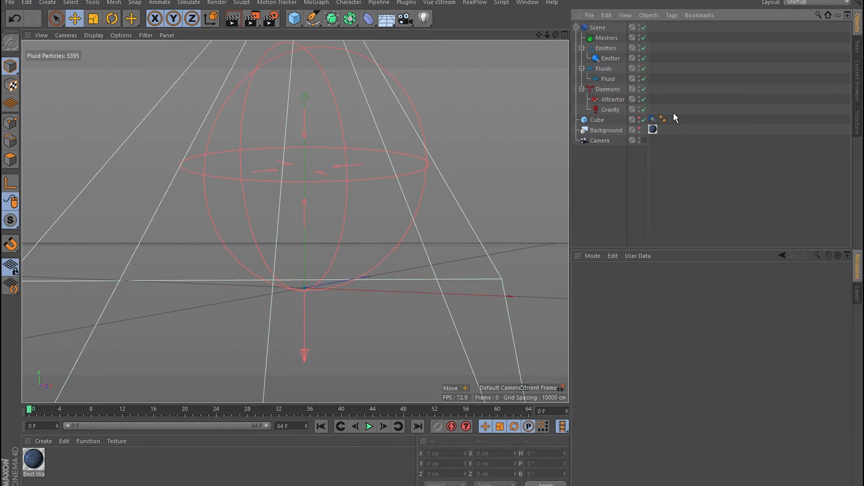
# Step: Check the emitter's keyed speed and cache the scene's simulation with the original attractor
pyautogui.click(607, 27)
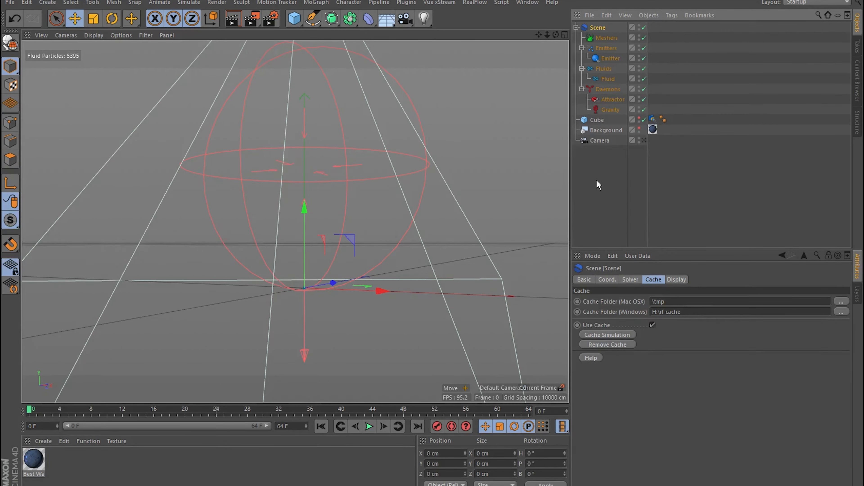
pyautogui.click(618, 58)
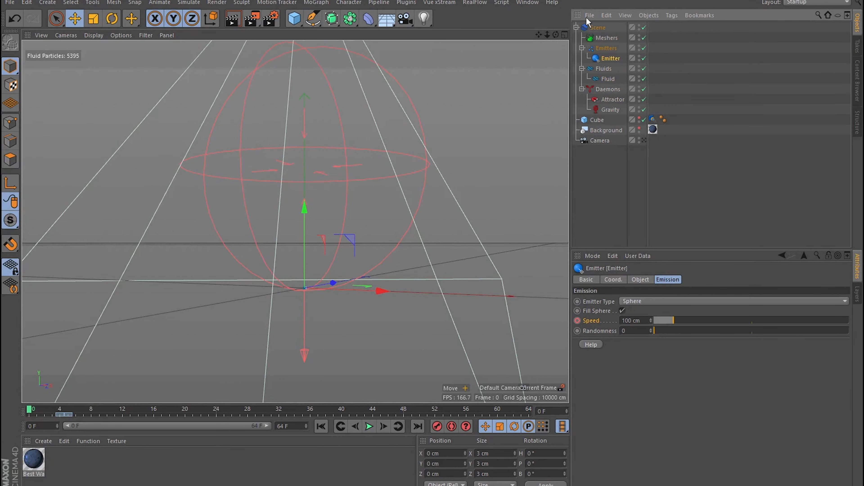
pyautogui.click(598, 28)
pyautogui.click(595, 335)
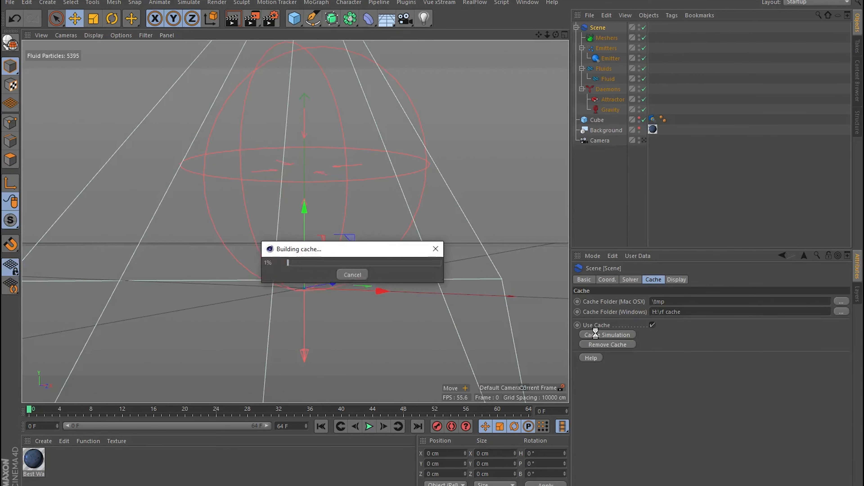
# Step: Examine how the cached splash develops over the first frames from a closer view
pyautogui.moveTo(164, 412); pyautogui.dragTo(18, 429)
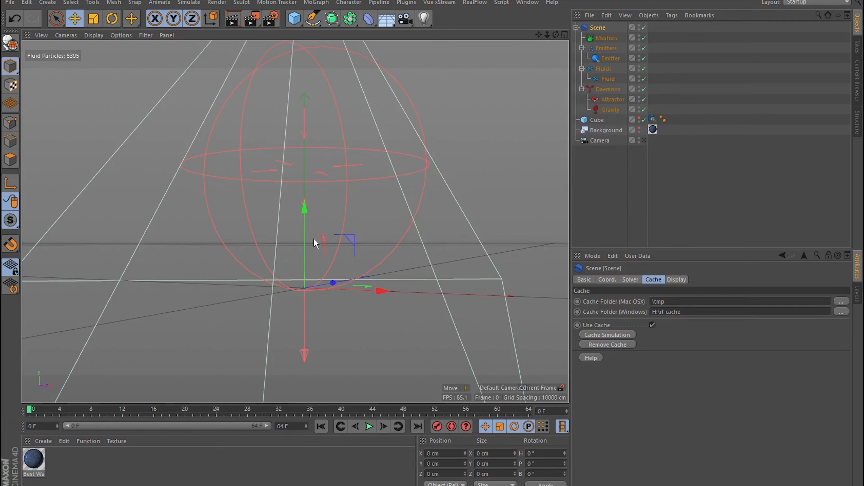
pyautogui.scroll(3, 317, 238)
pyautogui.scroll(3, 305, 200)
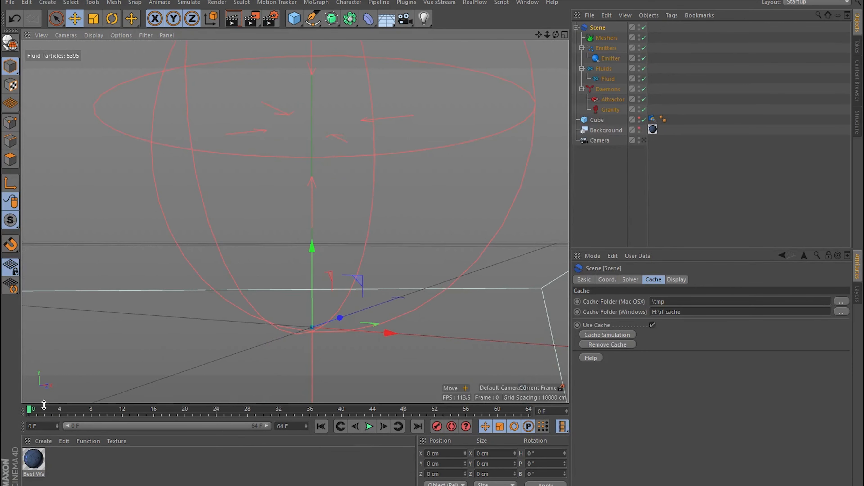
pyautogui.moveTo(43, 405)
pyautogui.mouseDown()
pyautogui.moveTo(103, 411)
pyautogui.moveTo(45, 412)
pyautogui.mouseUp()
pyautogui.scroll(5, 337, 294)
pyautogui.scroll(-3, 271, 324)
pyautogui.scroll(5, 286, 304)
pyautogui.scroll(-5, 328, 277)
pyautogui.moveTo(48, 410); pyautogui.dragTo(19, 438)
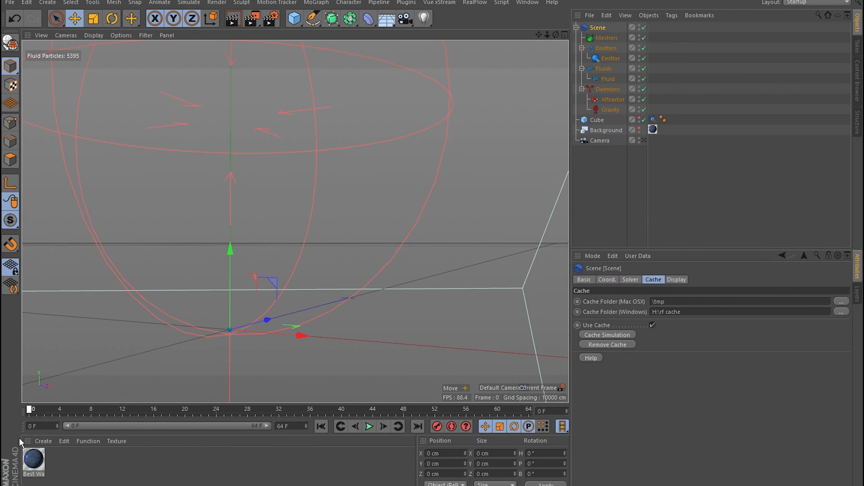
# Step: In the four-view layout, raise the Attractor slightly along the Y axis to about 197.6 cm
pyautogui.middleClick(285, 211)
pyautogui.moveTo(126, 146); pyautogui.dragTo(126, 146)
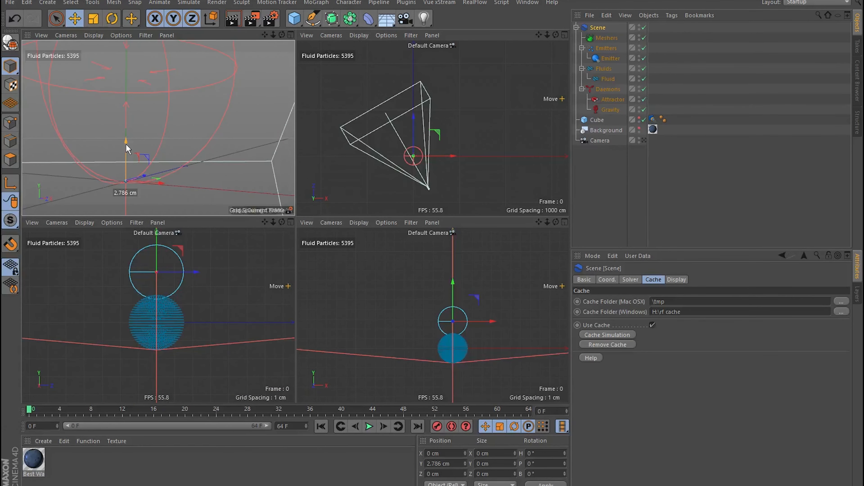
pyautogui.hotkey('ctrl', 'z')
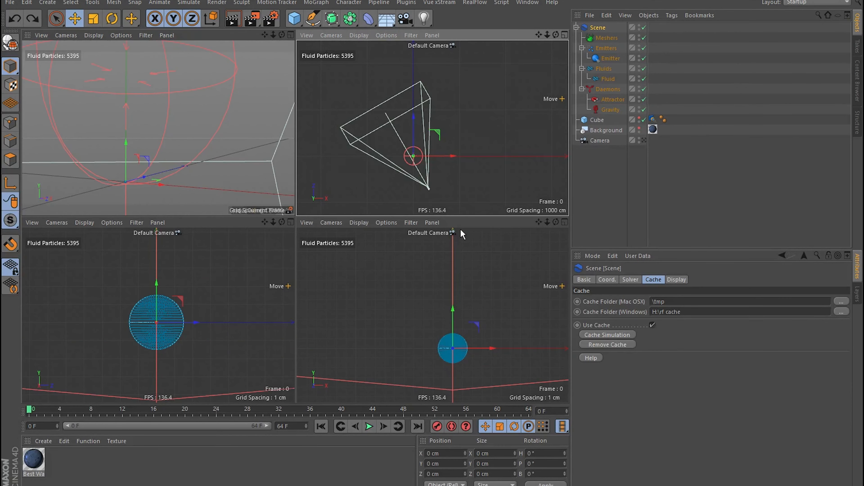
pyautogui.click(611, 100)
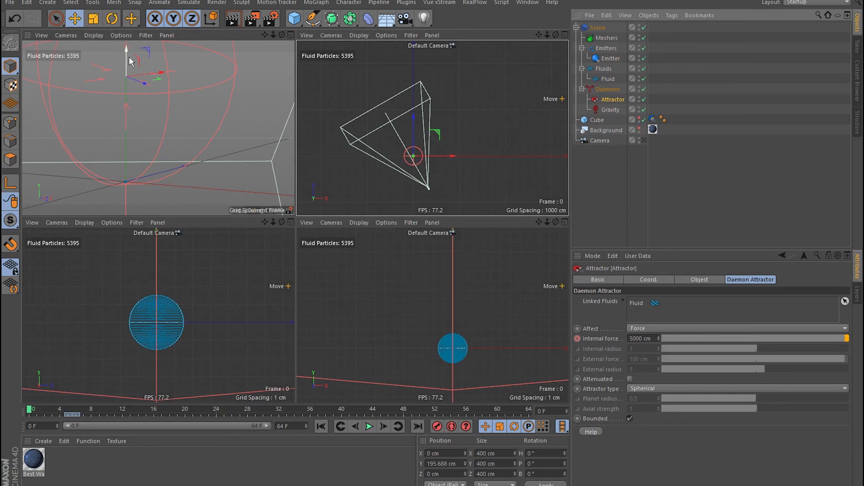
pyautogui.moveTo(126, 59); pyautogui.dragTo(125, 58)
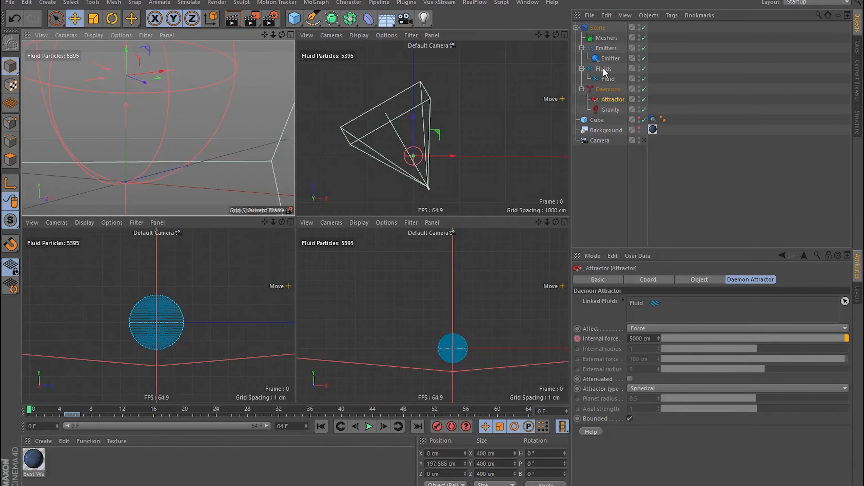
# Step: Edit the emitter's speed at frame 0, set it to 250 cm at frame 4 and cache the simulation
pyautogui.click(611, 58)
pyautogui.click(626, 320)
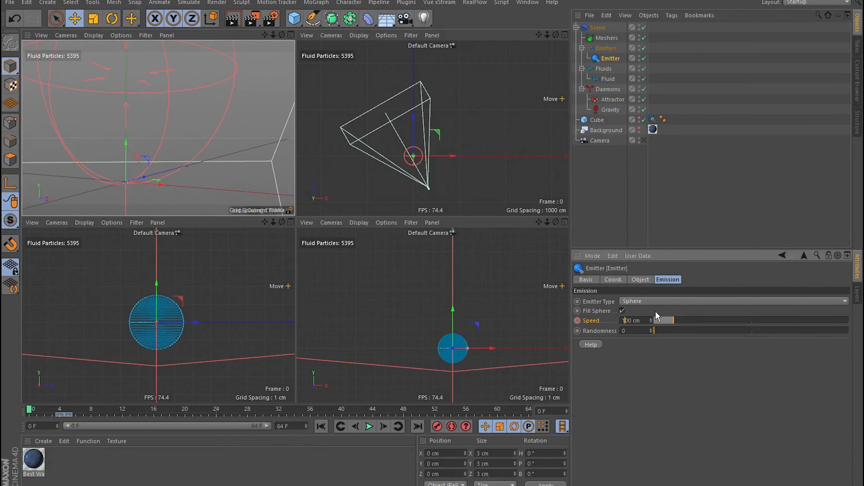
pyautogui.press('BackSpace')
pyautogui.write('25')
pyautogui.press('Return')
pyautogui.click(59, 412)
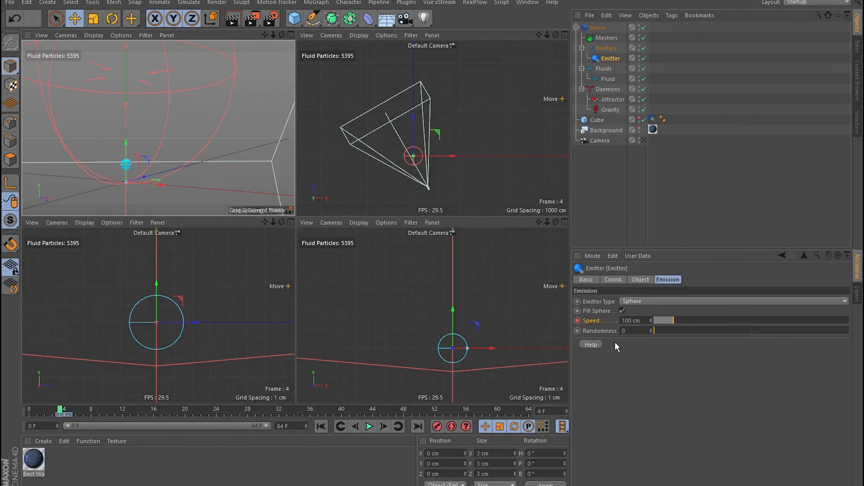
pyautogui.click(635, 321)
pyautogui.write('250')
pyautogui.press('Return')
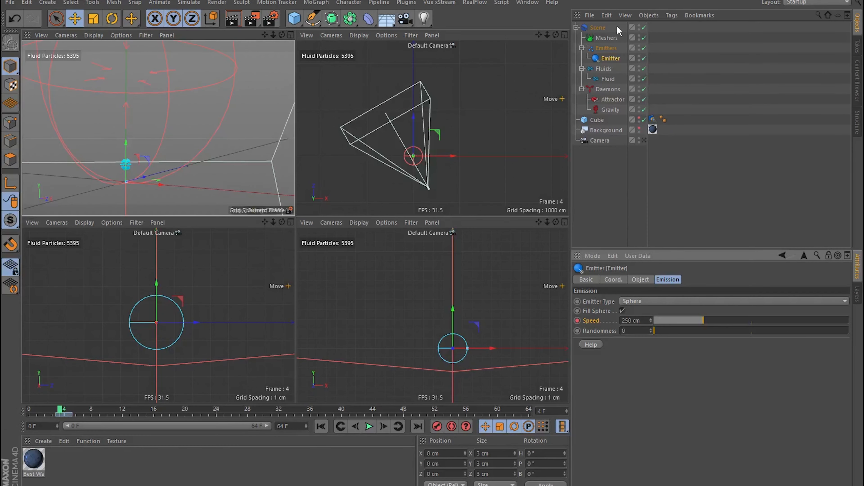
pyautogui.click(599, 30)
pyautogui.click(605, 334)
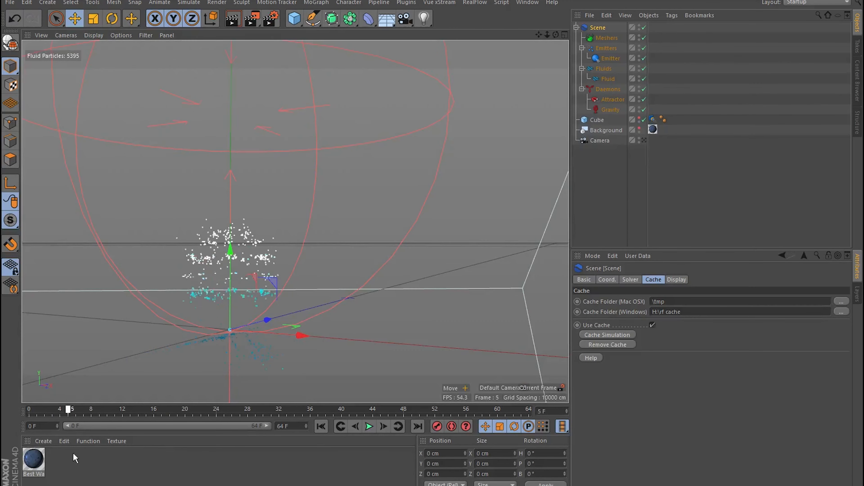
# Step: Check the Attractor along the timeline, cache the scene's simulation again and scrub to frame 7
pyautogui.click(612, 99)
pyautogui.click(52, 412)
pyautogui.moveTo(47, 409); pyautogui.dragTo(121, 415)
pyautogui.click(597, 28)
pyautogui.click(608, 335)
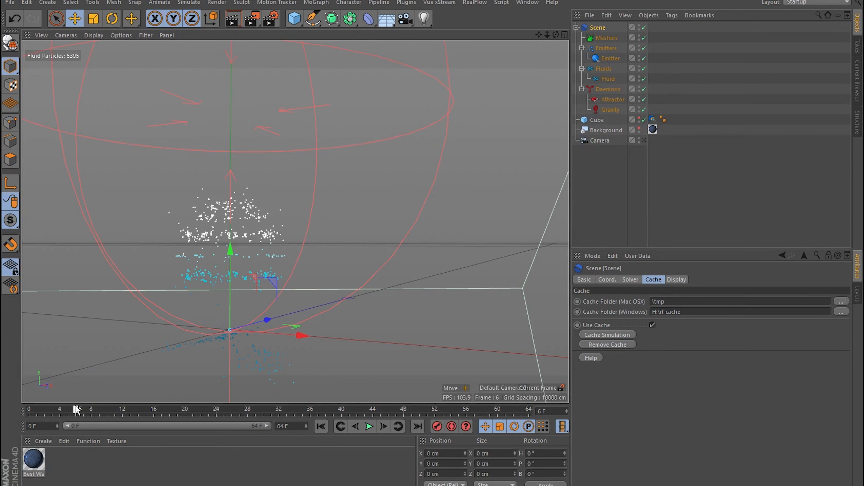
pyautogui.moveTo(75, 410); pyautogui.dragTo(84, 410)
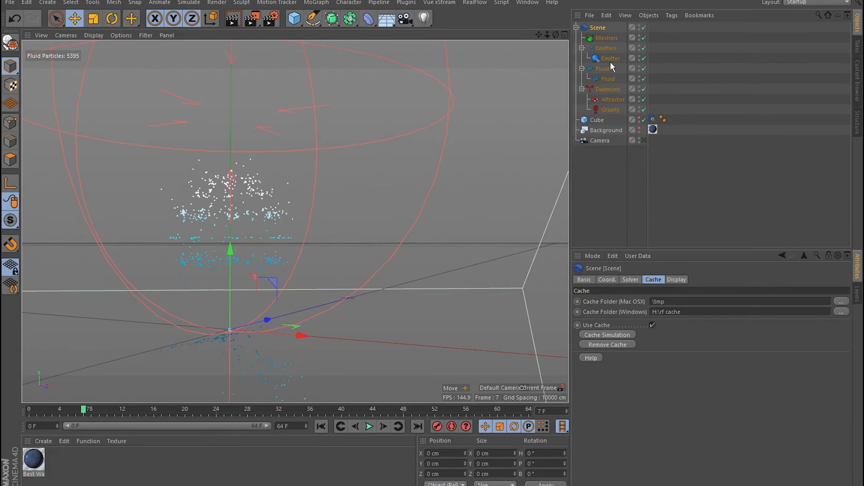
# Step: Raise the Fluid's resolution and recache the scene's simulation
pyautogui.click(605, 78)
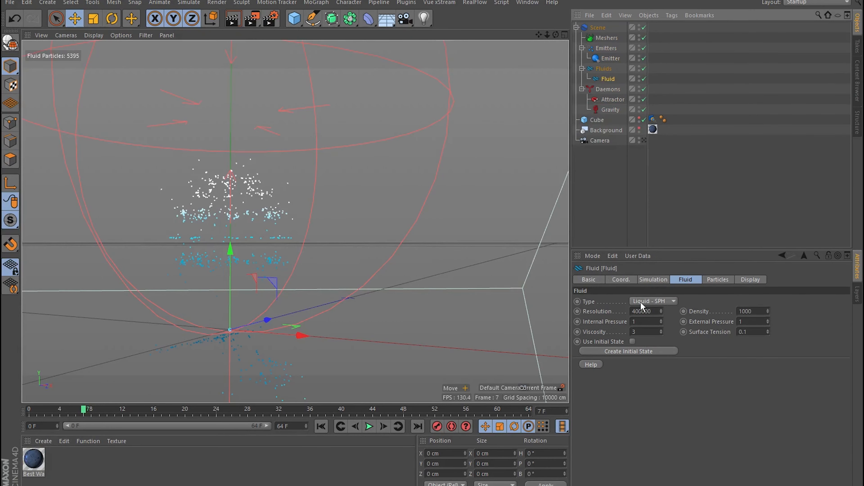
pyautogui.click(637, 312)
pyautogui.press('BackSpace')
pyautogui.press('BackSpace')
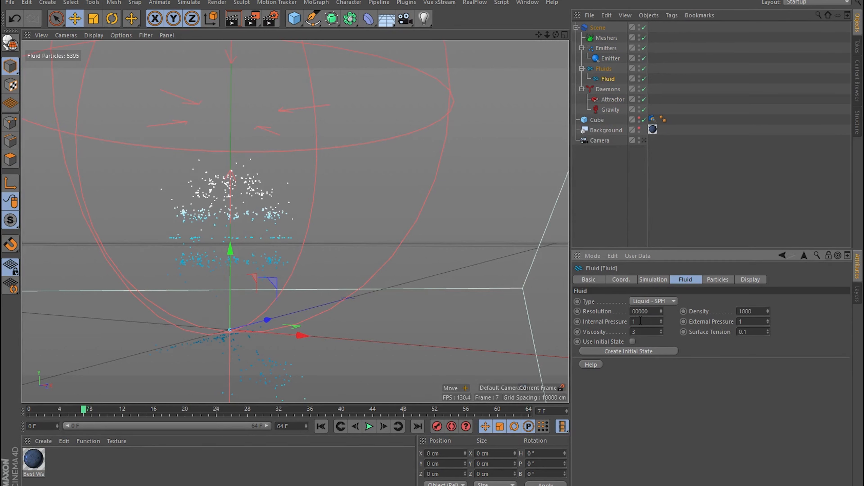
pyautogui.click(594, 28)
pyautogui.click(596, 333)
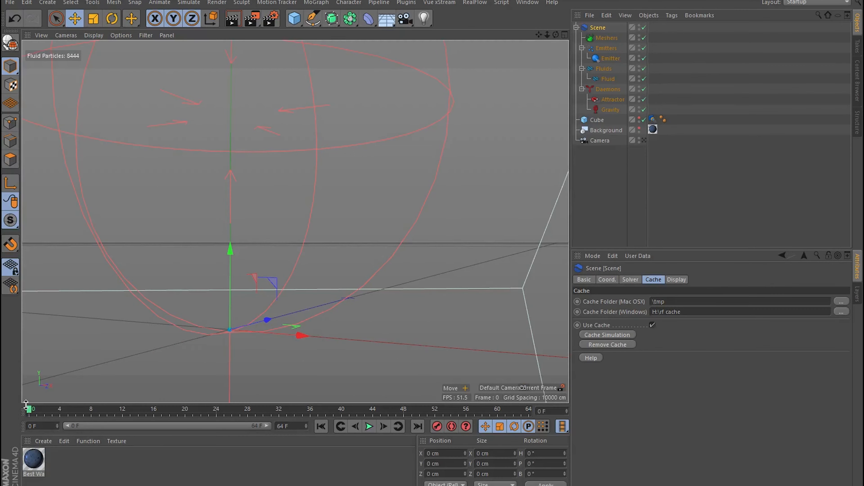
# Step: Scrub the recached splash through frame 20 and inspect the Attractor's keyframed internal force
pyautogui.moveTo(29, 411); pyautogui.dragTo(69, 411)
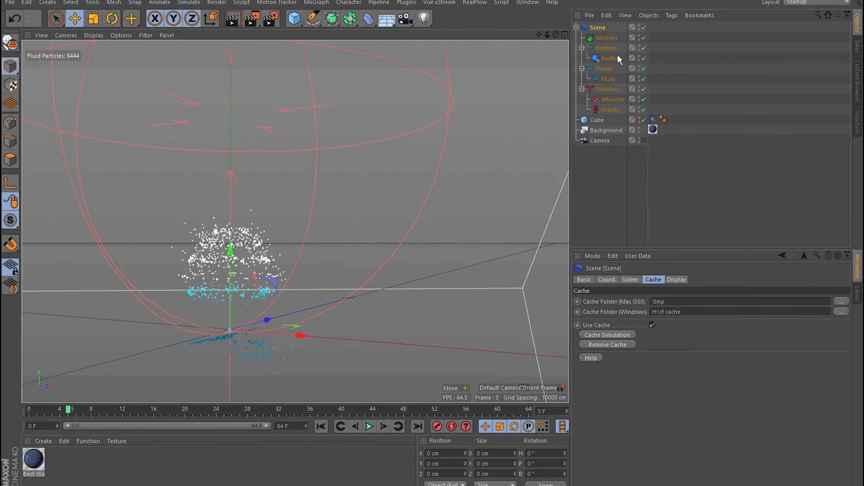
pyautogui.click(77, 414)
pyautogui.moveTo(81, 414); pyautogui.dragTo(186, 411)
pyautogui.click(612, 100)
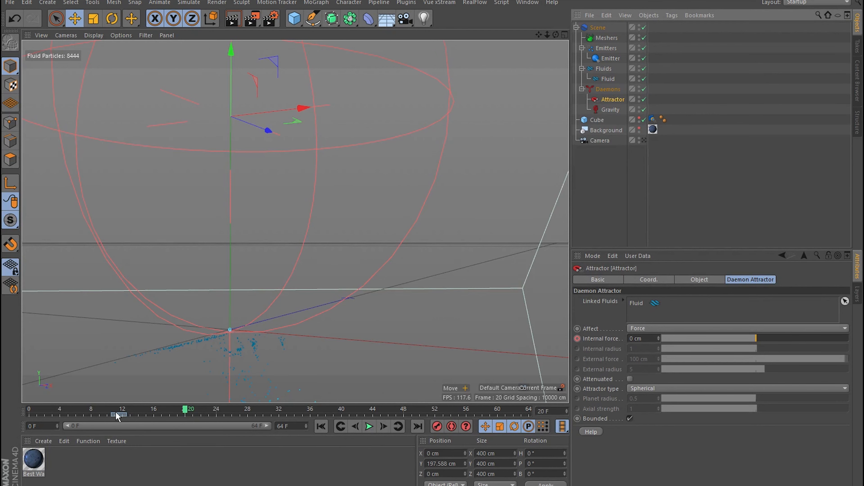
pyautogui.click(87, 410)
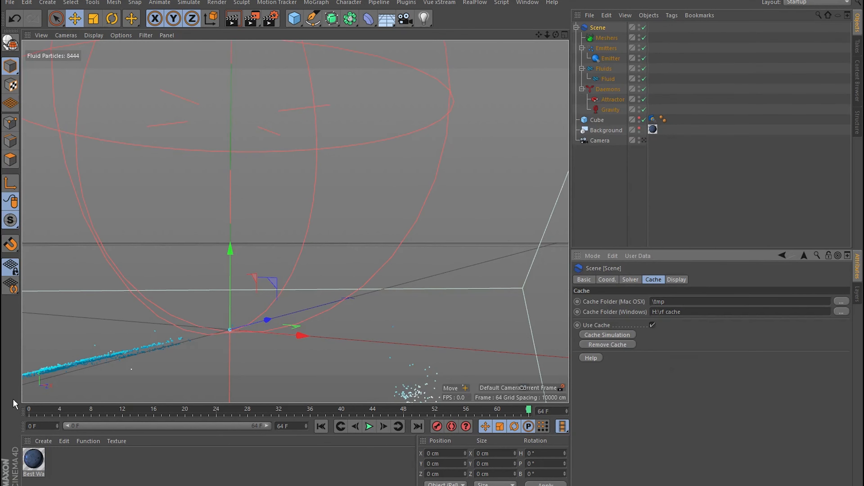
# Step: Examine the splash's opening frames from a wider, rotated view and return to frame 0
pyautogui.moveTo(34, 409); pyautogui.dragTo(69, 417)
pyautogui.scroll(-4, 212, 215)
pyautogui.keyDown('alt'); pyautogui.moveTo(212, 215); pyautogui.dragTo(232, 278, button='middle'); pyautogui.keyUp('alt')
pyautogui.moveTo(69, 411); pyautogui.dragTo(29, 430)
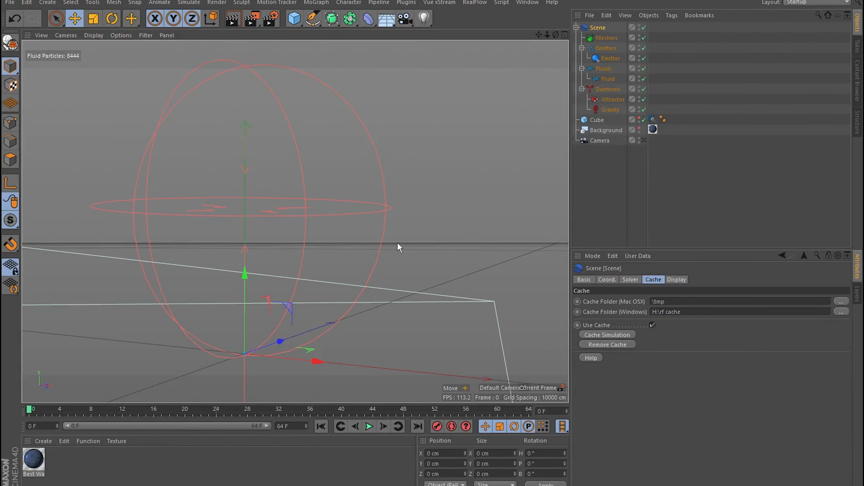
# Step: Adjust the Fluid's settings, recache the scene and scrub the splash to frame 11
pyautogui.click(609, 77)
pyautogui.click(598, 27)
pyautogui.moveTo(29, 410); pyautogui.dragTo(194, 405)
pyautogui.click(608, 78)
pyautogui.click(598, 27)
pyautogui.moveTo(37, 410); pyautogui.dragTo(112, 434)
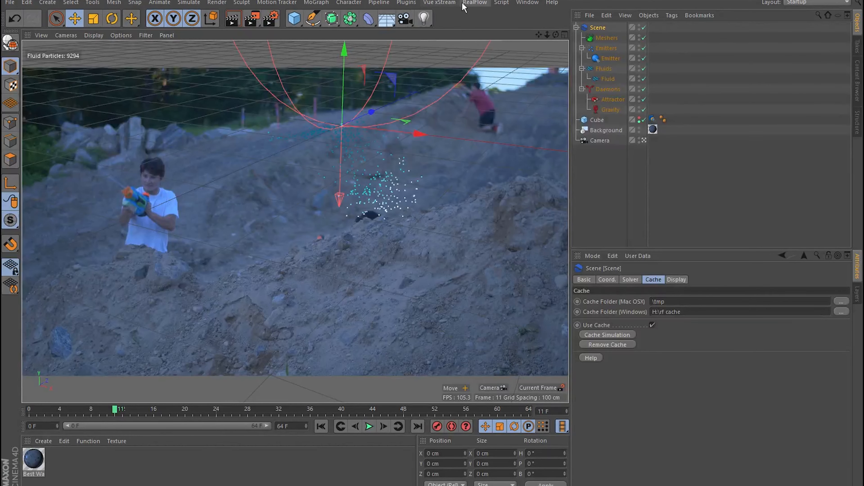
# Step: Try adding a k Volume daemon to the RealFlow scene and undo it
pyautogui.click(475, 2)
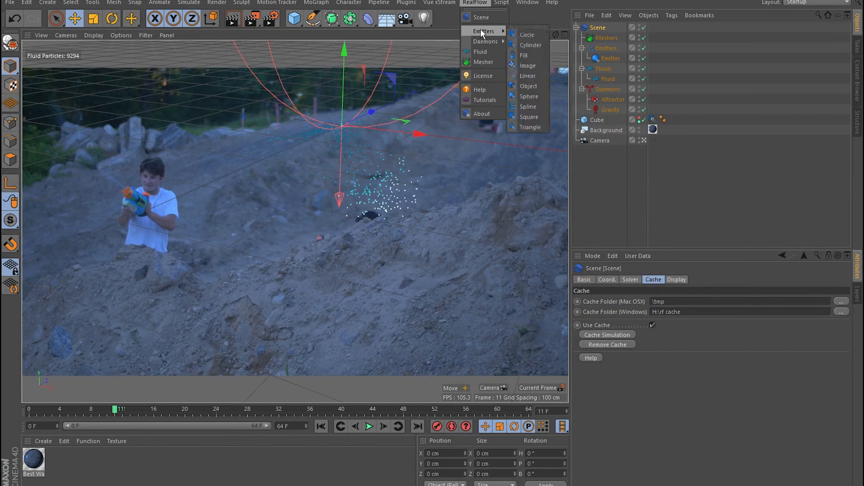
pyautogui.moveTo(481, 41)
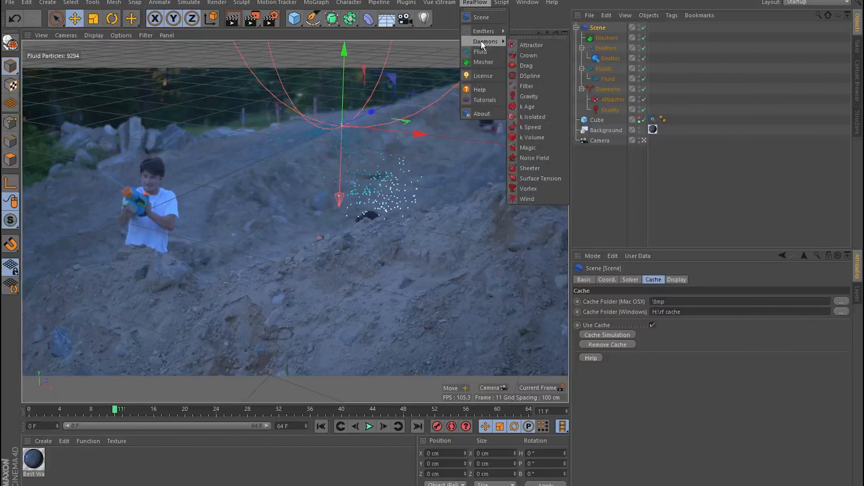
pyautogui.click(531, 137)
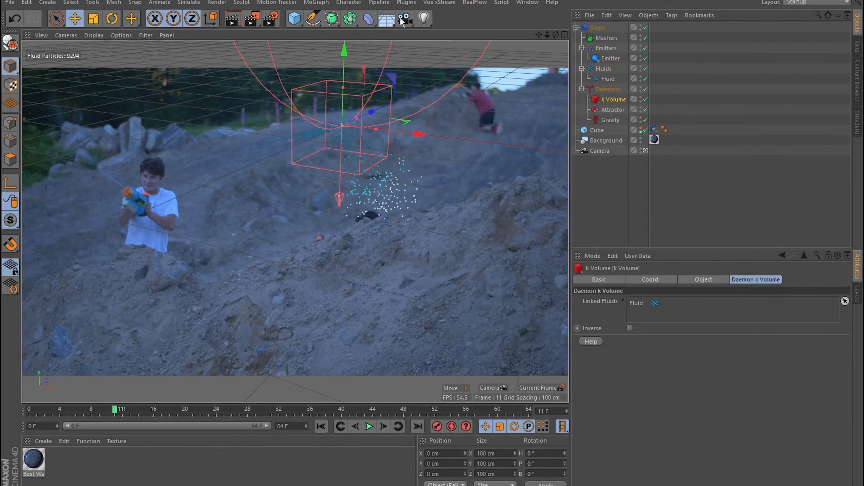
pyautogui.hotkey('ctrl', 'z')
# Step: Add a k Age daemon to the RealFlow scene and check the frame rate in the project settings
pyautogui.click(475, 3)
pyautogui.moveTo(481, 41)
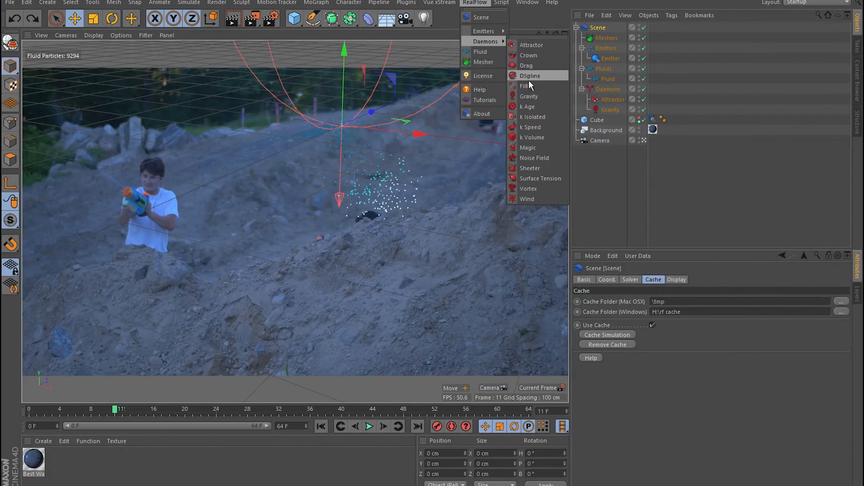
pyautogui.click(531, 106)
pyautogui.hotkey('ctrl', 'd')
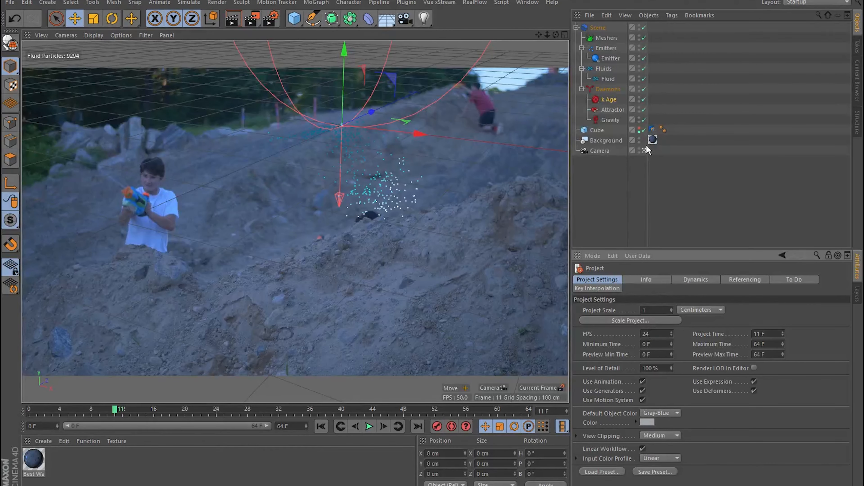
pyautogui.click(607, 101)
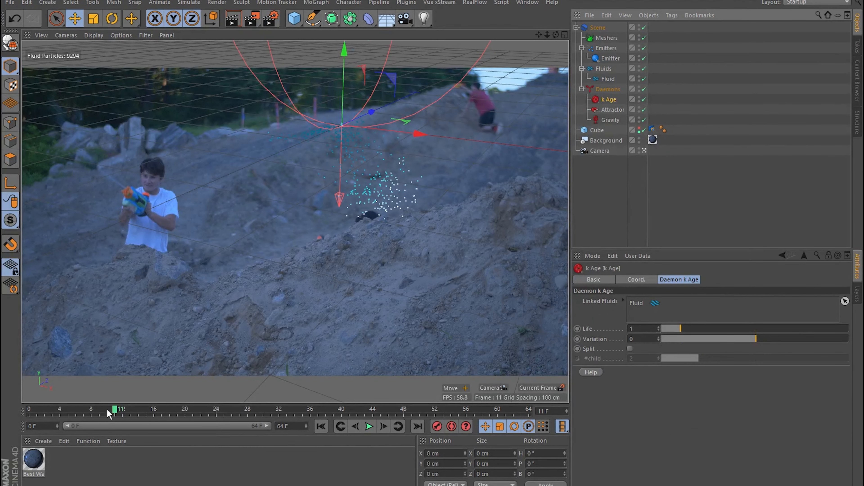
# Step: Scrub to frame 9 and set the k Age daemon's Life to 9/24
pyautogui.moveTo(118, 411); pyautogui.dragTo(99, 414)
pyautogui.doubleClick(637, 329)
pyautogui.write('9/24')
pyautogui.press('Return')
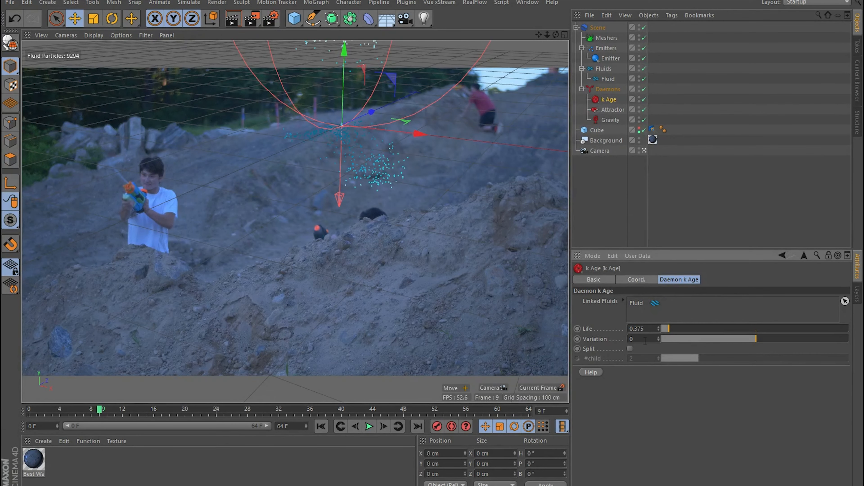
# Step: Set the k Age daemon's Variation to 4/24 and review the recached simulation along the timeline
pyautogui.doubleClick(645, 339)
pyautogui.write('24')
pyautogui.press('BackSpace')
pyautogui.press('BackSpace')
pyautogui.write('4/24')
pyautogui.press('Return')
pyautogui.click(602, 27)
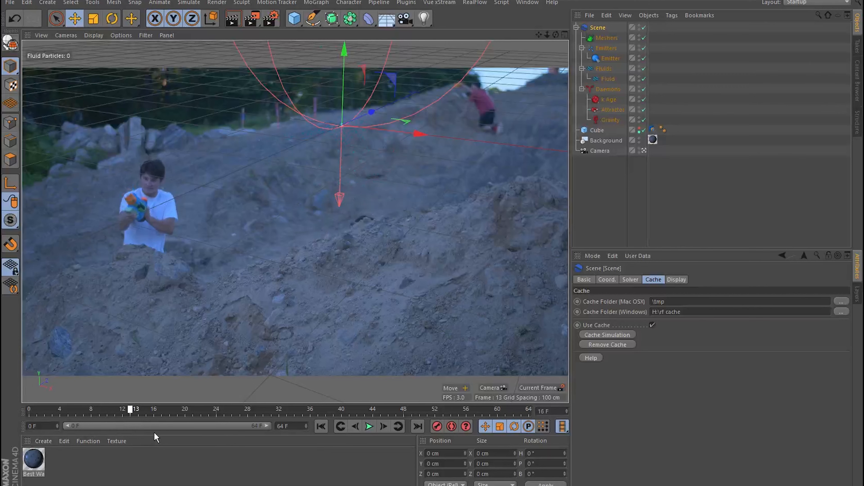
pyautogui.moveTo(155, 435); pyautogui.dragTo(87, 417)
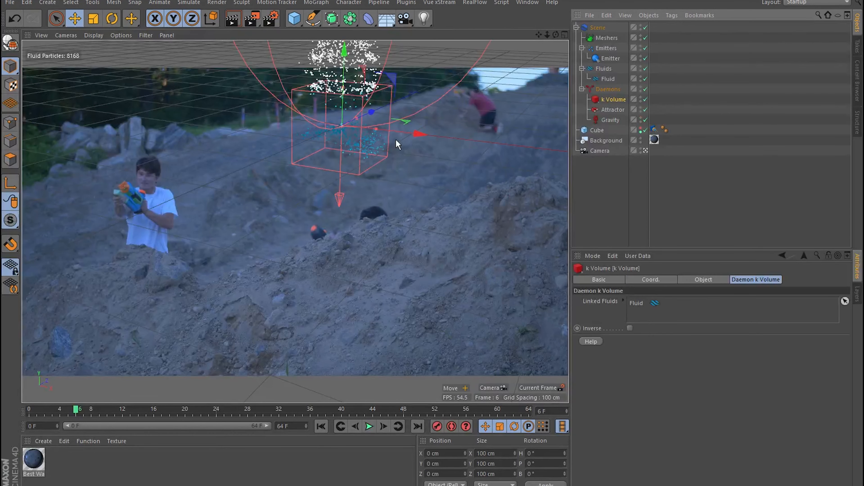
# Step: At frame 12, widen the k Volume box to about 554 cm in X and 799 cm in Z
pyautogui.click(129, 409)
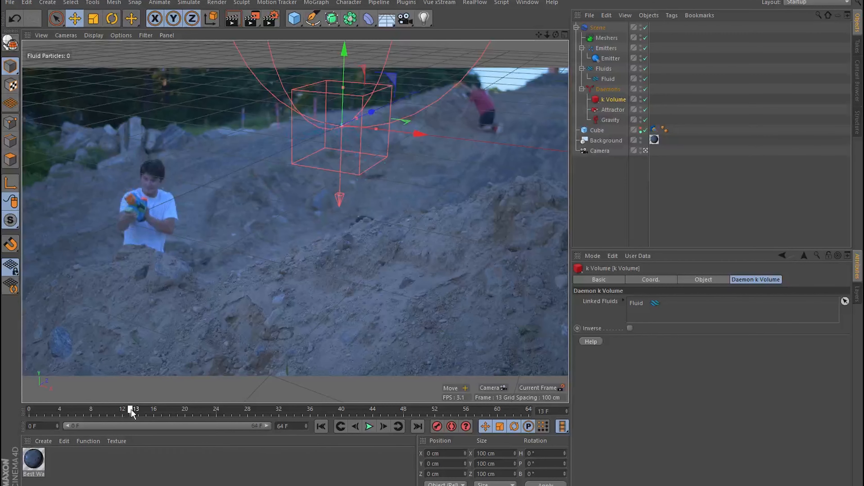
pyautogui.moveTo(127, 406); pyautogui.dragTo(125, 407)
pyautogui.middleClick(391, 192)
pyautogui.moveTo(416, 156); pyautogui.dragTo(426, 156)
pyautogui.moveTo(414, 153); pyautogui.dragTo(413, 137)
# Step: Stretch the k Volume box to about 790 cm tall and raise its centre to about 304 cm on Y
pyautogui.moveTo(465, 308); pyautogui.dragTo(464, 258)
pyautogui.moveTo(465, 286); pyautogui.dragTo(469, 244)
pyautogui.keyDown('alt'); pyautogui.moveTo(500, 255); pyautogui.dragTo(471, 288, button='middle'); pyautogui.keyUp('alt')
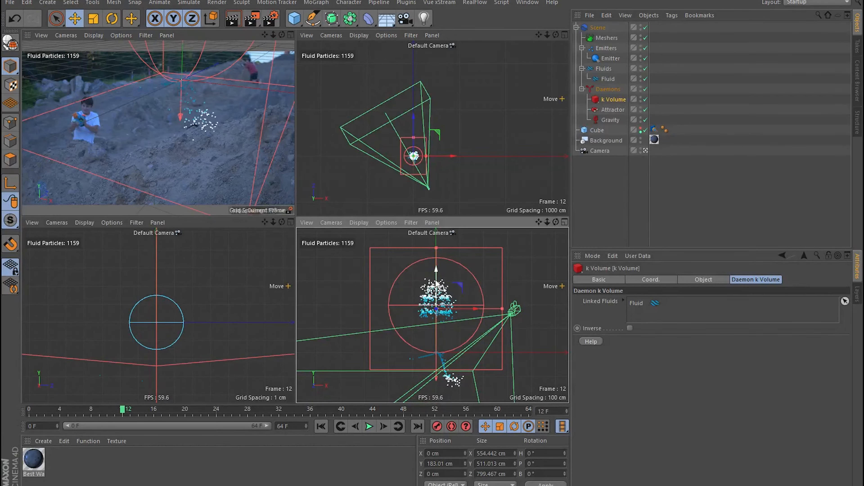
pyautogui.moveTo(435, 247); pyautogui.dragTo(435, 221)
pyautogui.moveTo(436, 271); pyautogui.dragTo(436, 242)
pyautogui.click(651, 279)
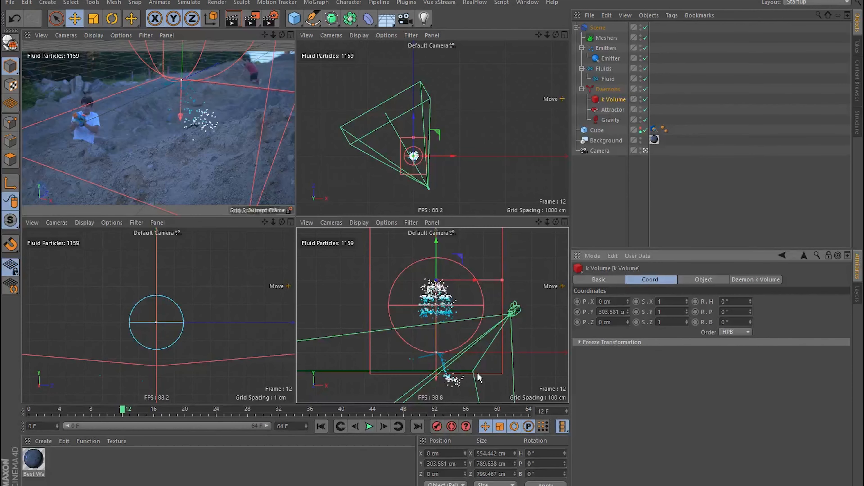
# Step: Return to the full camera view and cache the scene's simulation with the k Volume daemon
pyautogui.middleClick(203, 124)
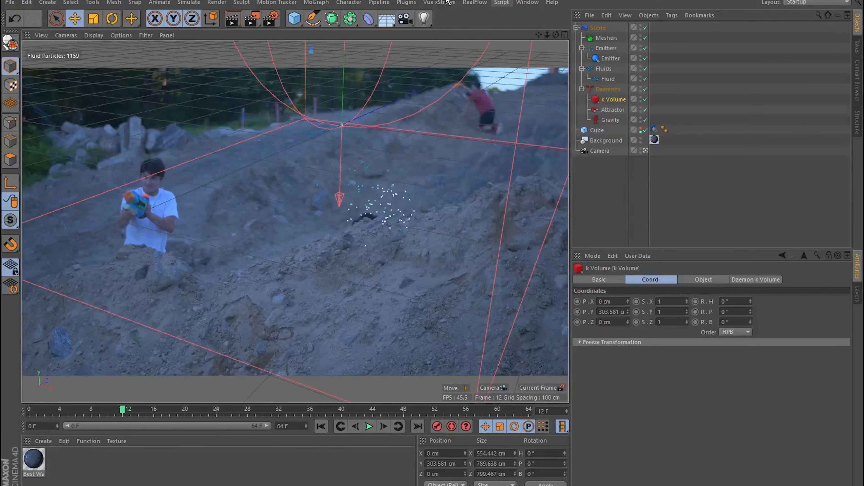
pyautogui.click(468, 2)
pyautogui.click(598, 27)
pyautogui.click(607, 396)
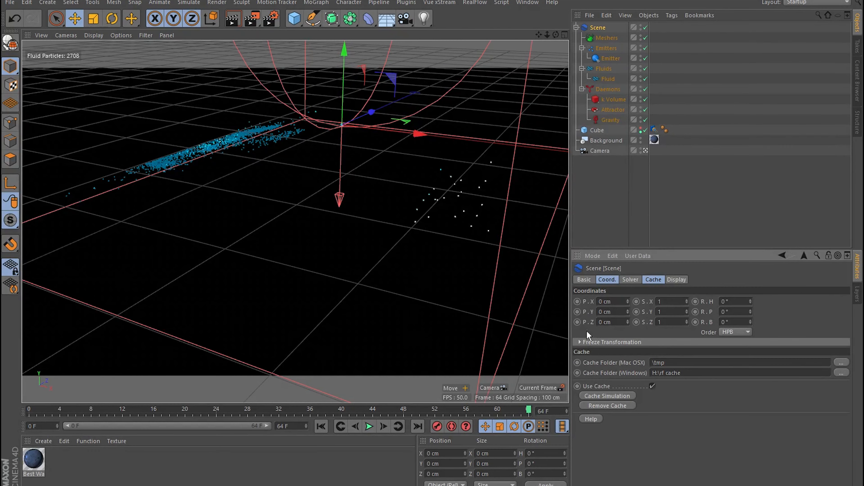
# Step: Shift the RealFlow scene about 103 cm along X and play the cached splash over the footage, stopping at frame 51
pyautogui.moveTo(191, 408); pyautogui.dragTo(372, 423)
pyautogui.middleClick(412, 317)
pyautogui.moveTo(471, 352); pyautogui.dragTo(502, 354)
pyautogui.press('F1')
pyautogui.press('F8')
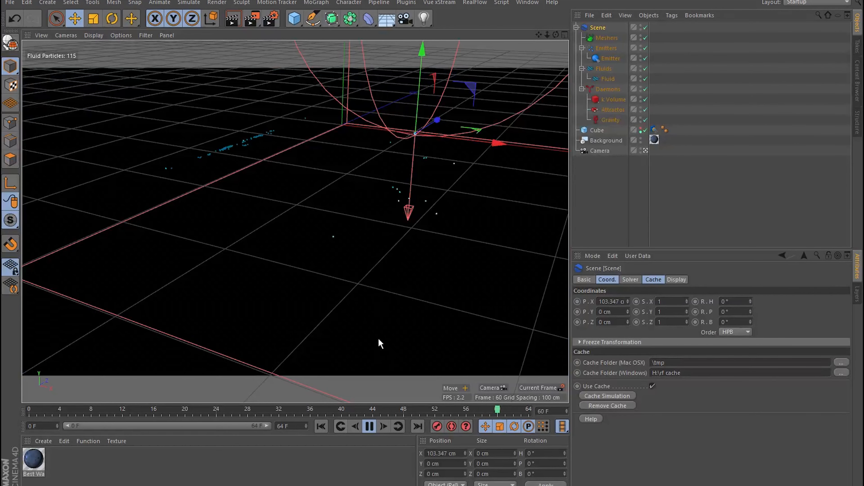
pyautogui.moveTo(365, 410); pyautogui.dragTo(333, 410)
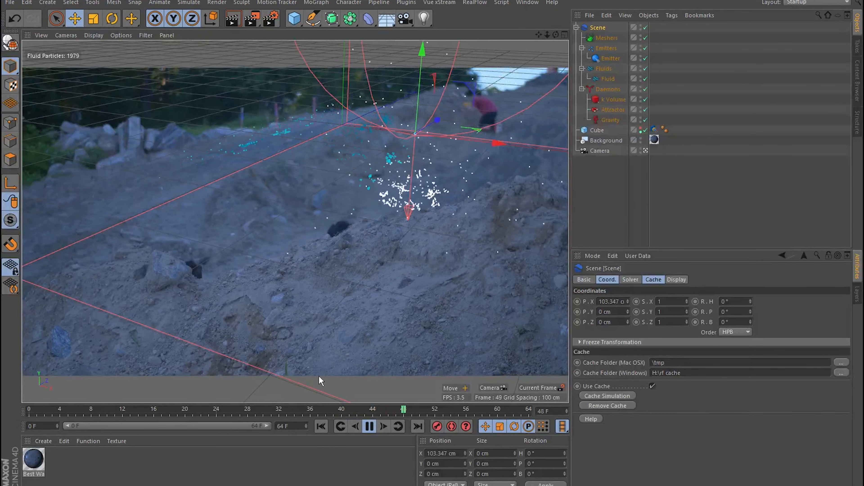
pyautogui.click(368, 426)
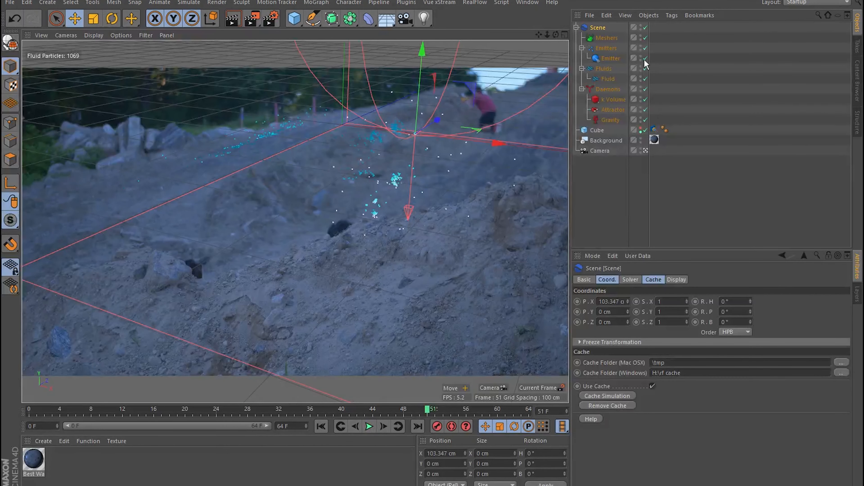
# Step: Add a RealFlow Mesher and go to frame 17 in the default camera view with the Background hidden
pyautogui.click(475, 3)
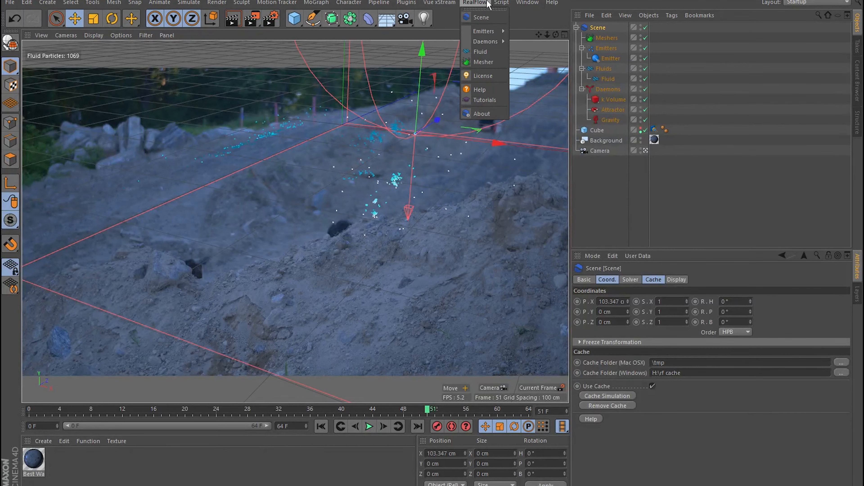
pyautogui.click(494, 63)
pyautogui.click(645, 160)
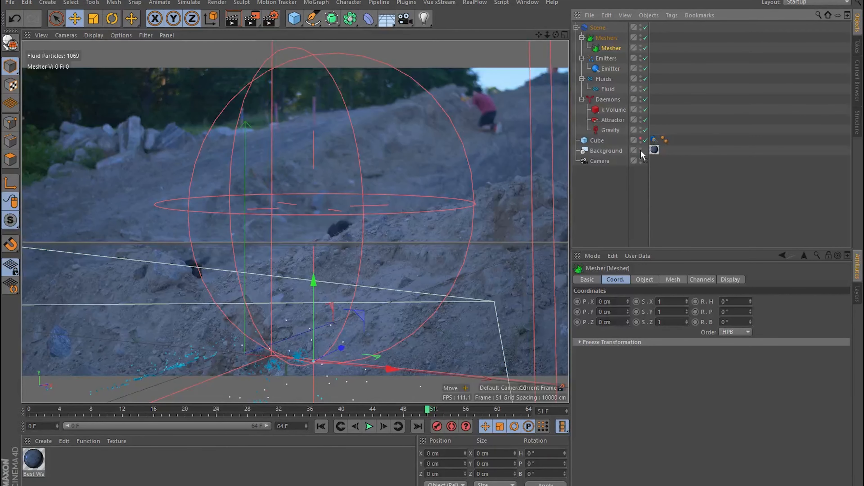
pyautogui.click(641, 149)
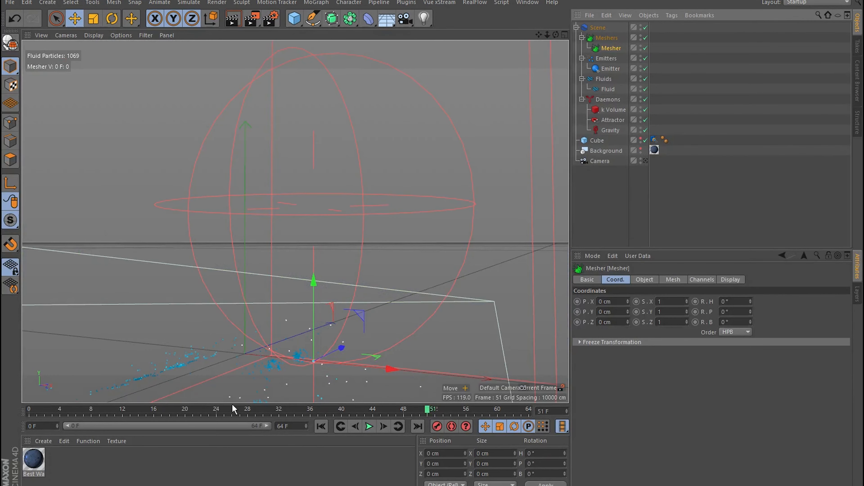
pyautogui.click(170, 412)
pyautogui.moveTo(181, 412); pyautogui.dragTo(161, 412)
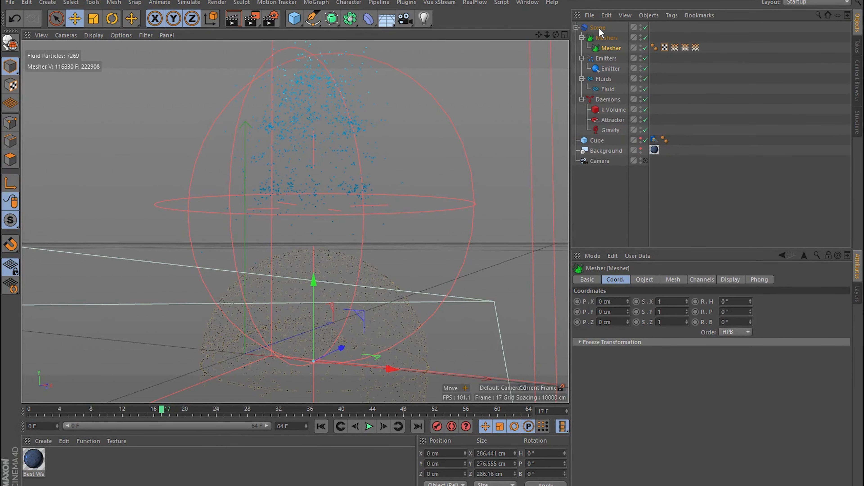
# Step: Switch to the rf cache folder in File Explorer and select the run of Mesher cache files starting at Mesher_00000.abc
pyautogui.moveTo(863, 82); pyautogui.dragTo(323, 7)
pyautogui.scroll(-6, 428, 220)
pyautogui.scroll(5, 422, 226)
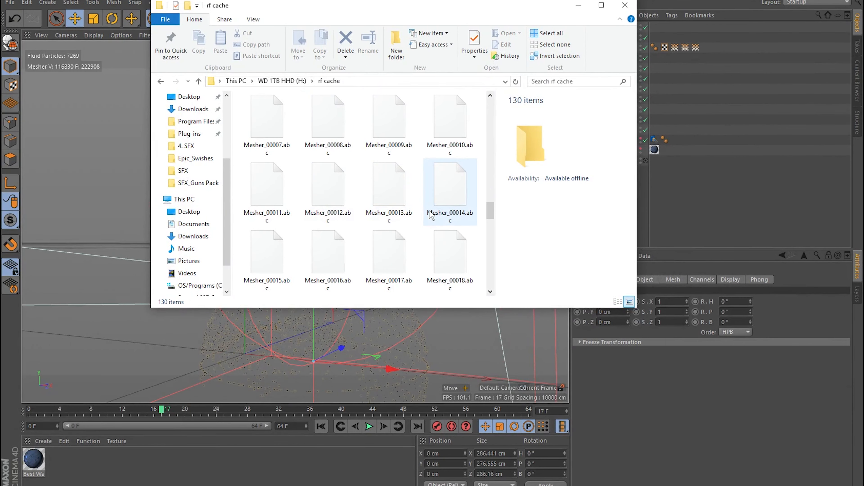
pyautogui.scroll(-4, 439, 242)
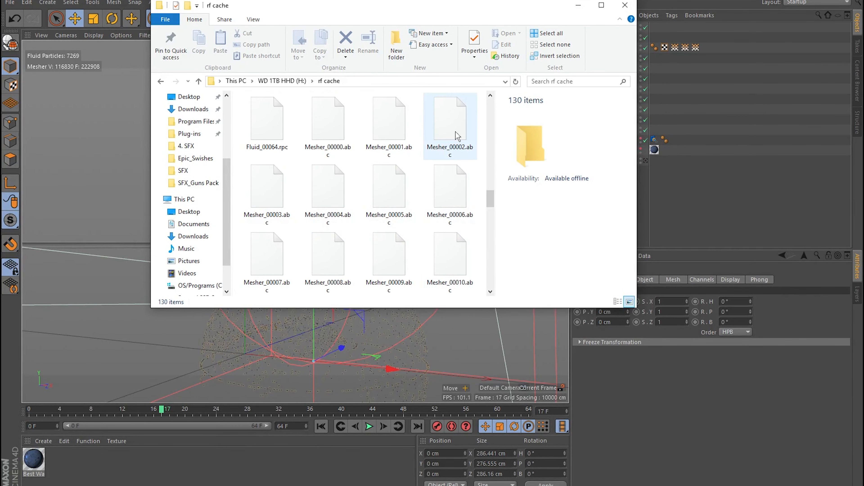
pyautogui.click(322, 134)
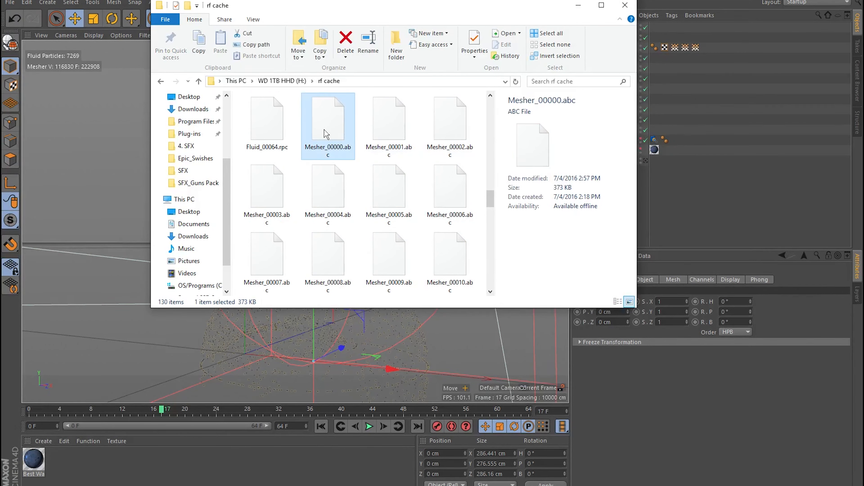
pyautogui.scroll(-7, 349, 196)
pyautogui.keyDown('shift'); pyautogui.click(328, 253); pyautogui.keyUp('shift')
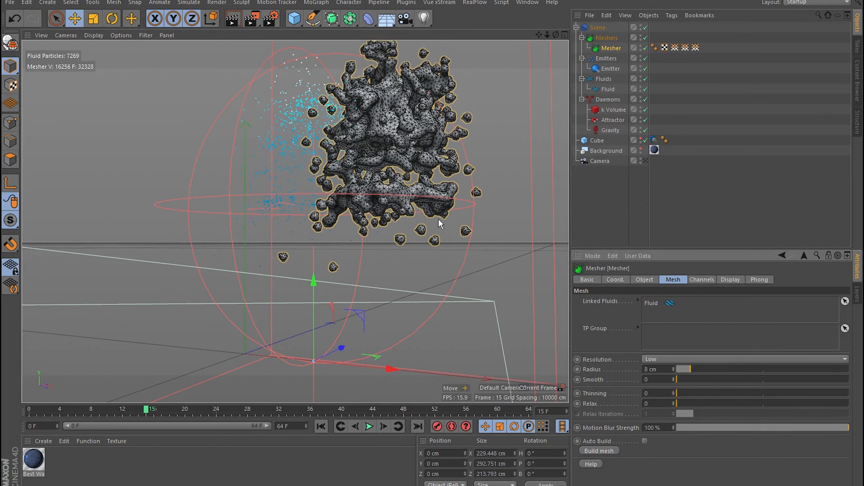
# Step: Move the Mesher to about -102 cm on X
pyautogui.keyDown('alt'); pyautogui.moveTo(337, 190); pyautogui.dragTo(421, 227); pyautogui.keyUp('alt')
pyautogui.moveTo(404, 364); pyautogui.dragTo(326, 361)
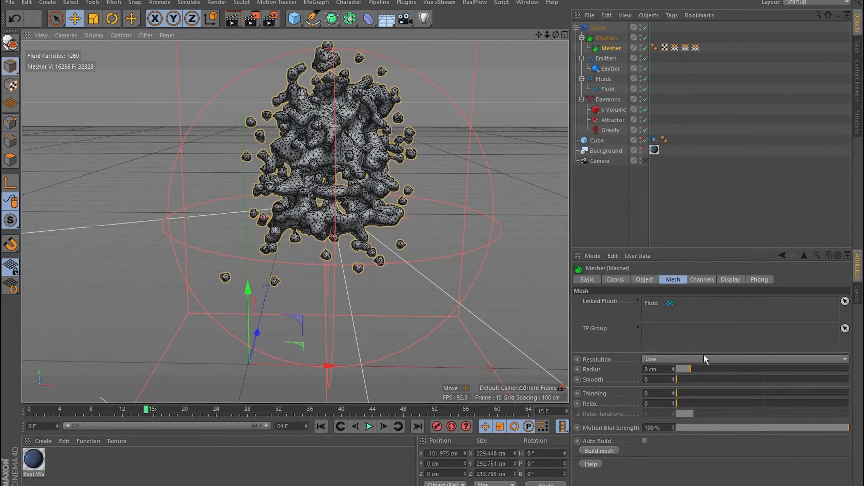
# Step: Reduce the Mesher's Radius to about 2.22 cm, set its Resolution to High and build the mesh
pyautogui.moveTo(687, 370); pyautogui.dragTo(678, 371)
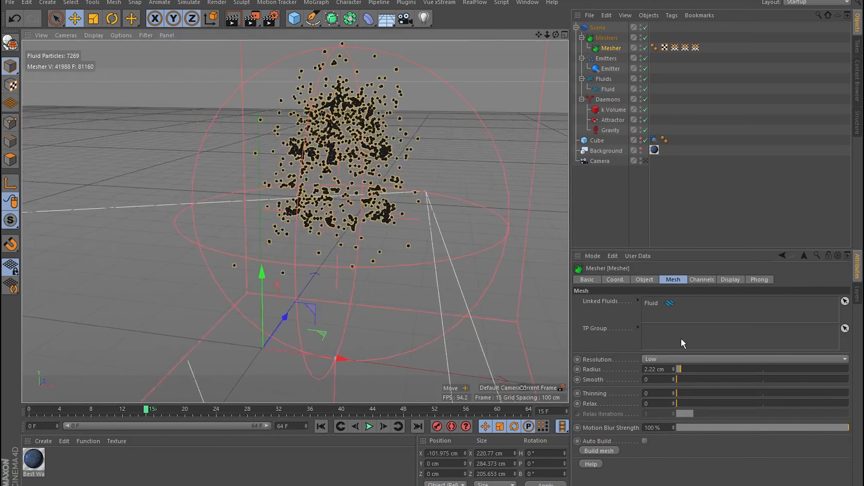
pyautogui.click(671, 360)
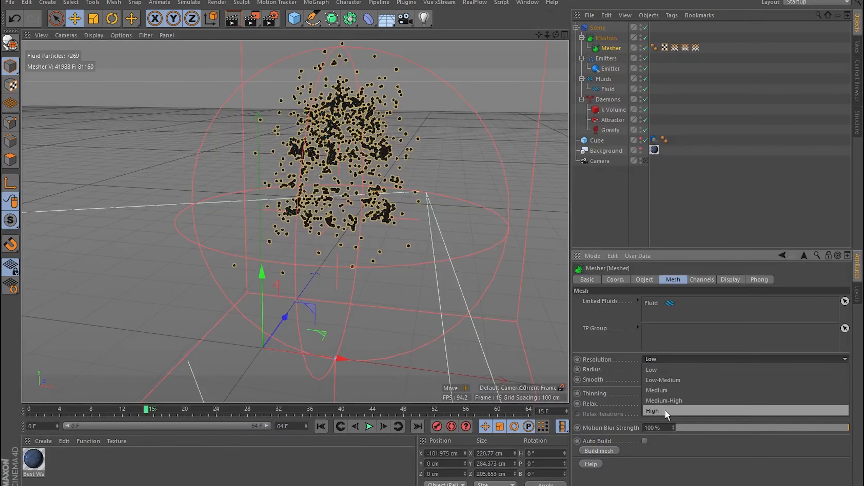
pyautogui.click(653, 411)
pyautogui.click(593, 450)
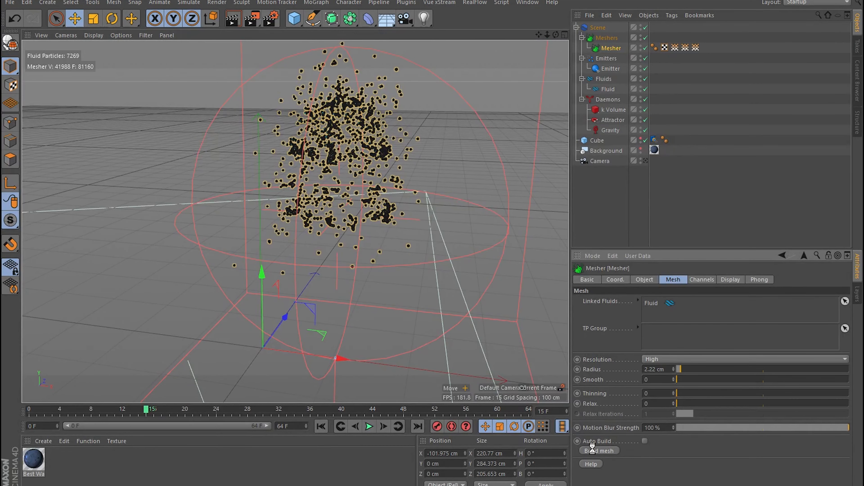
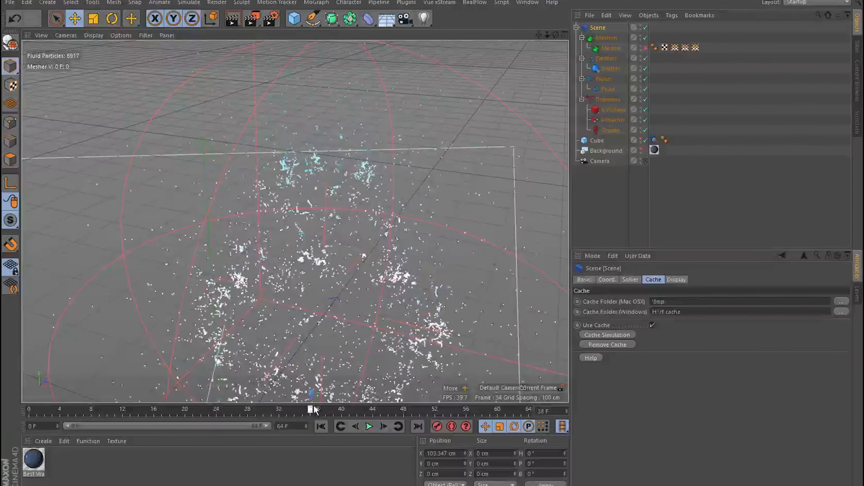
# Step: Test the Mesher's Radius at 2, 1.5 and 3 cm on frame 14, and settle on 2 cm
pyautogui.keyDown('alt'); pyautogui.moveTo(241, 252); pyautogui.dragTo(201, 243); pyautogui.keyUp('alt')
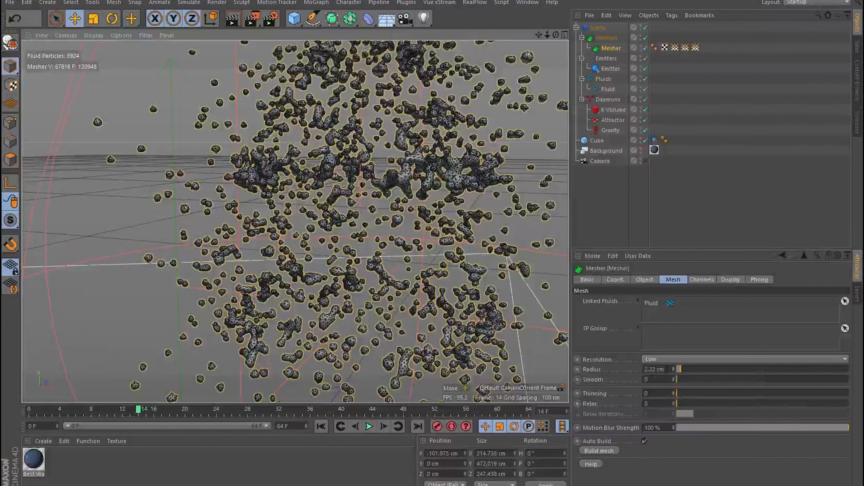
pyautogui.doubleClick(650, 369)
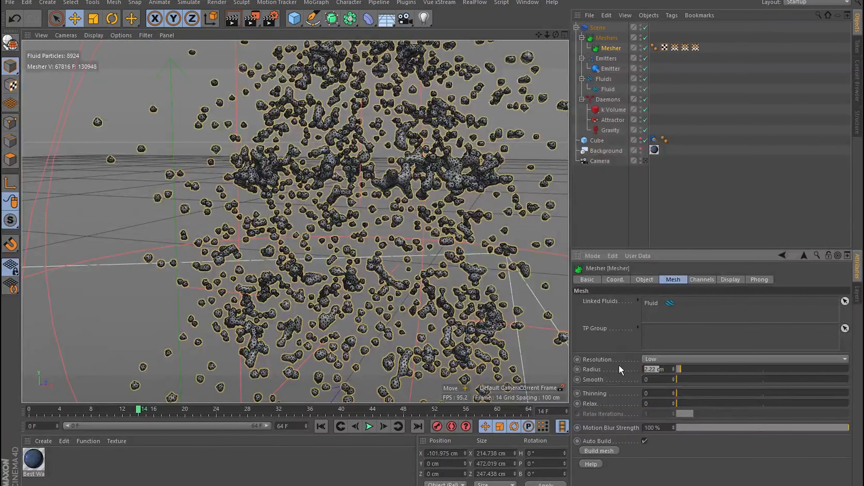
pyautogui.write('2')
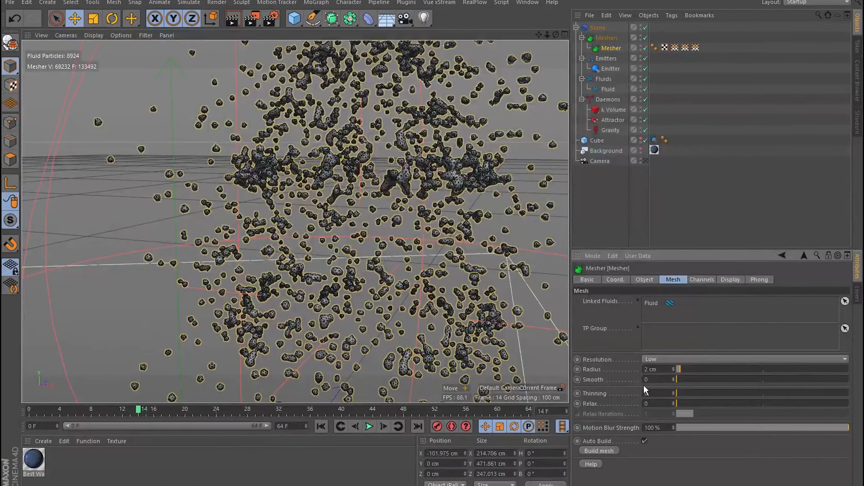
pyautogui.doubleClick(650, 369)
pyautogui.write('5')
pyautogui.press('Return')
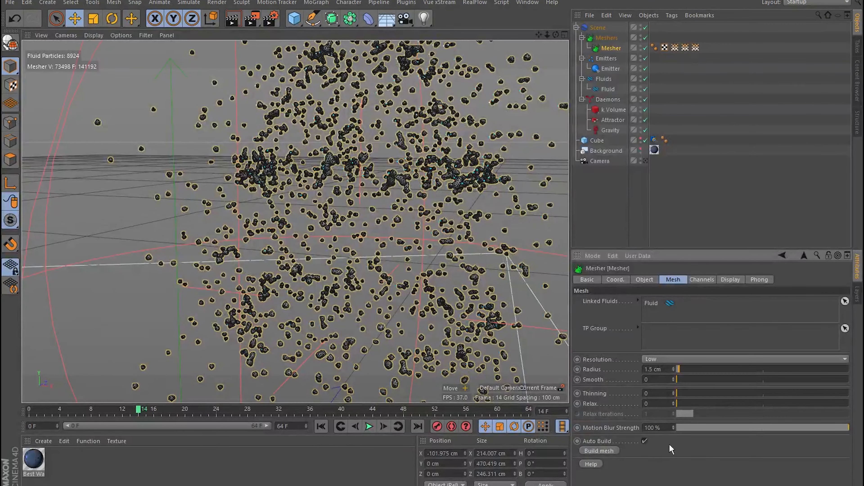
pyautogui.doubleClick(655, 369)
pyautogui.write('3')
pyautogui.press('Return')
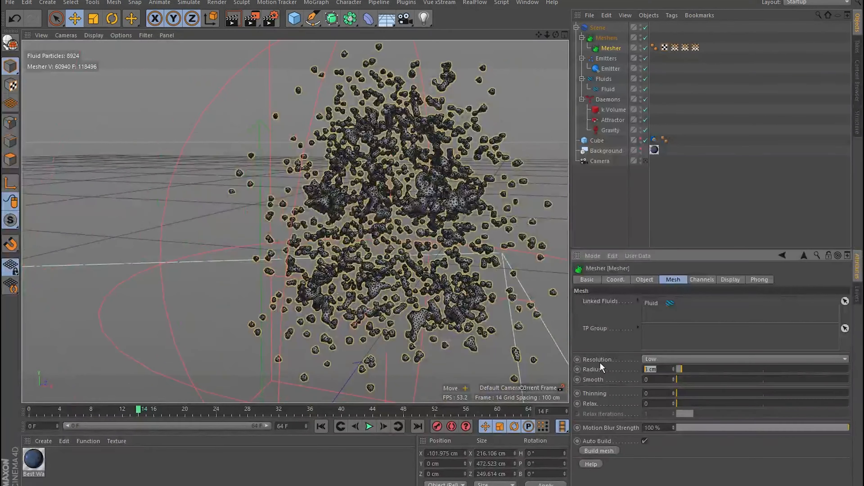
pyautogui.write('2')
pyautogui.press('Return')
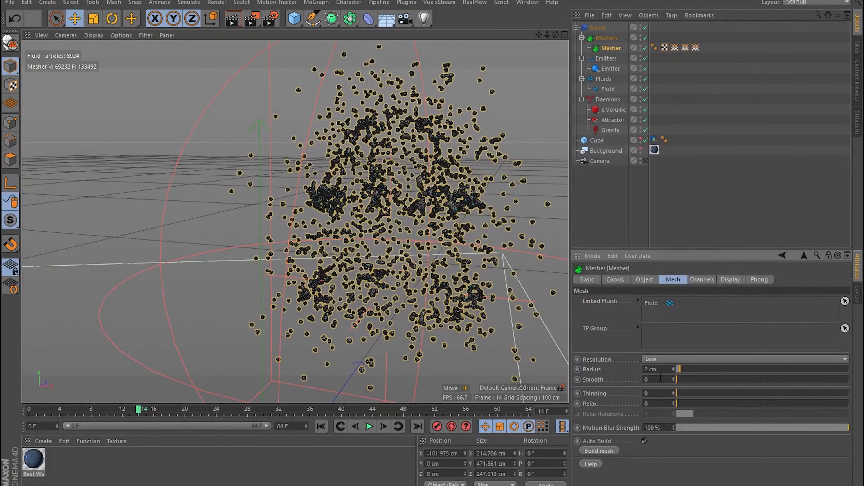
# Step: Create a new material with Color disabled and Transparency enabled, using the Water refraction preset
pyautogui.doubleClick(71, 460)
pyautogui.doubleClick(34, 459)
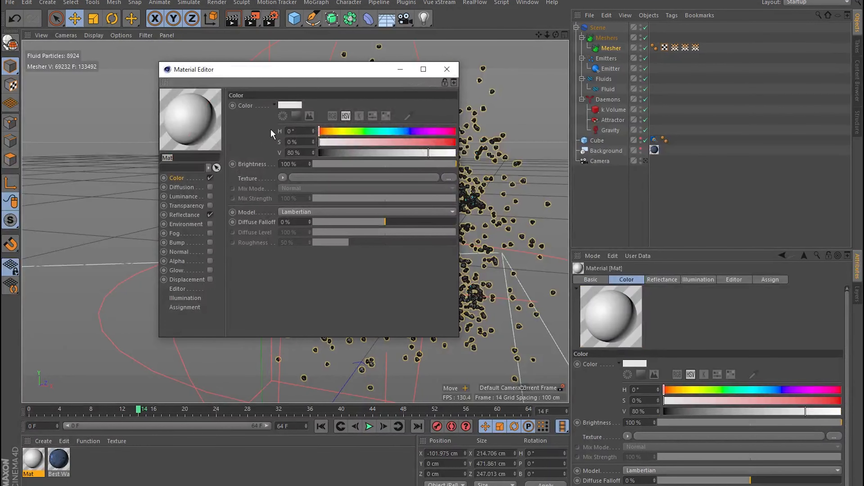
pyautogui.click(210, 178)
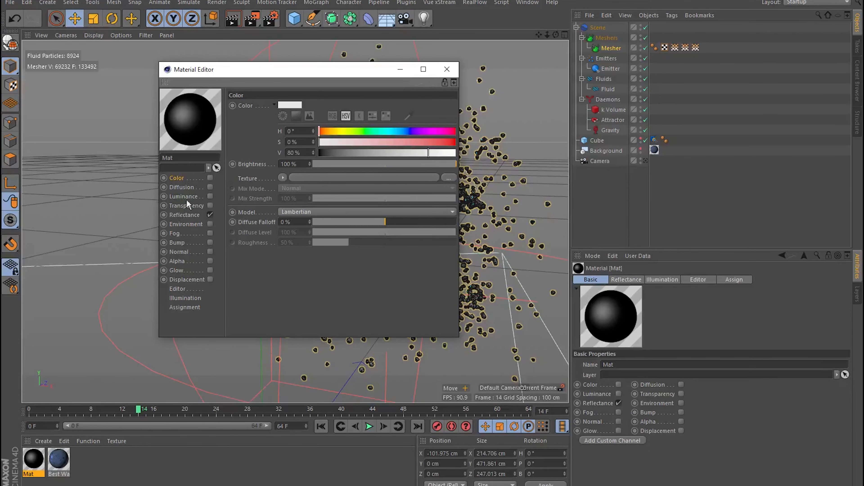
pyautogui.click(210, 206)
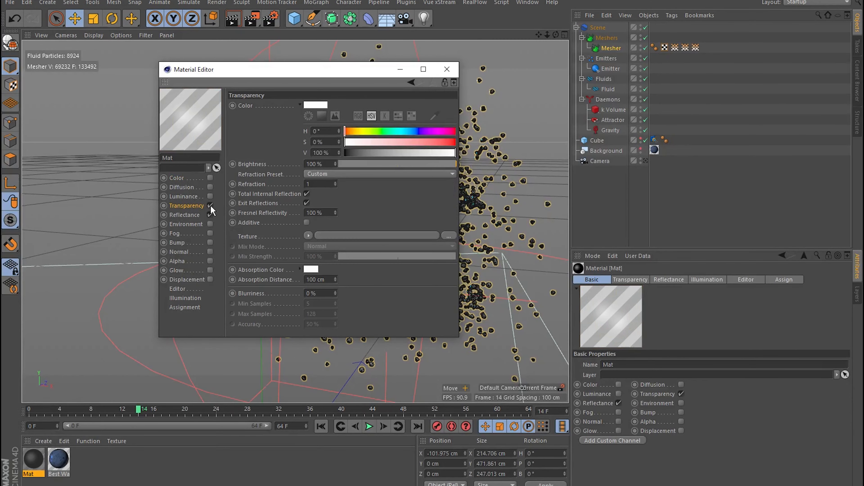
pyautogui.click(332, 174)
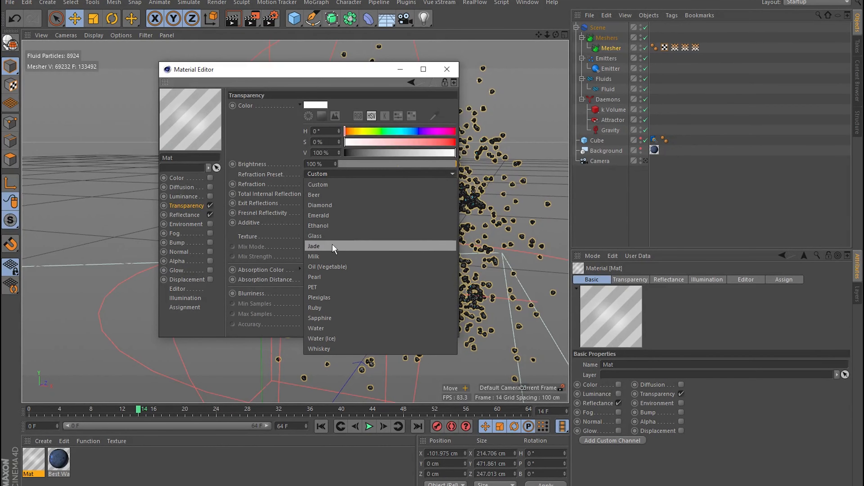
pyautogui.click(316, 328)
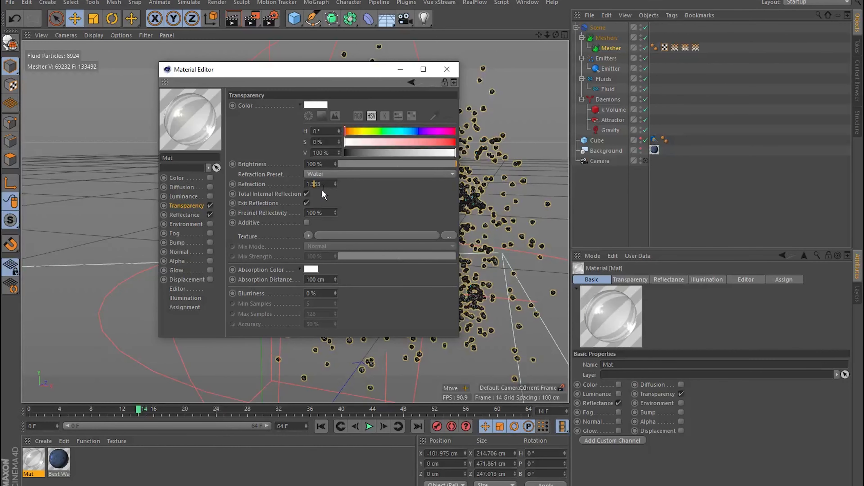
# Step: Try to delete the Default Specular layer from the material's Reflectance, and undo the deletion
pyautogui.click(184, 215)
pyautogui.click(338, 116)
pyautogui.press('Delete')
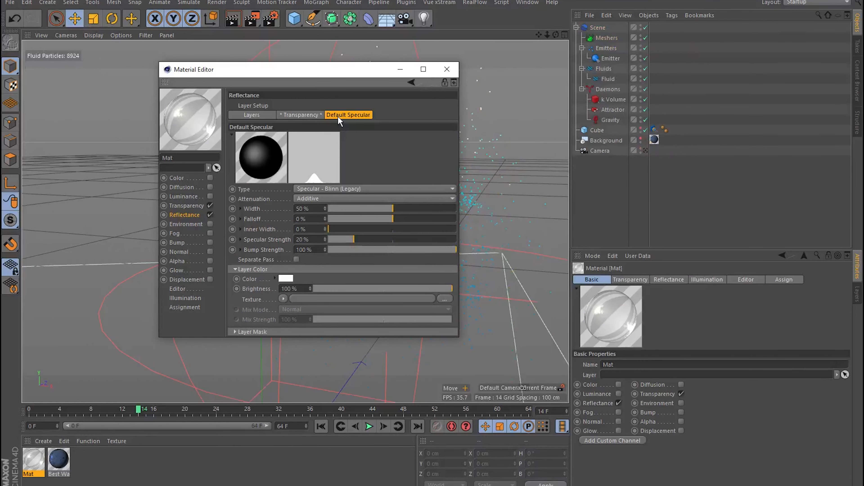
pyautogui.hotkey('ctrl', 'z')
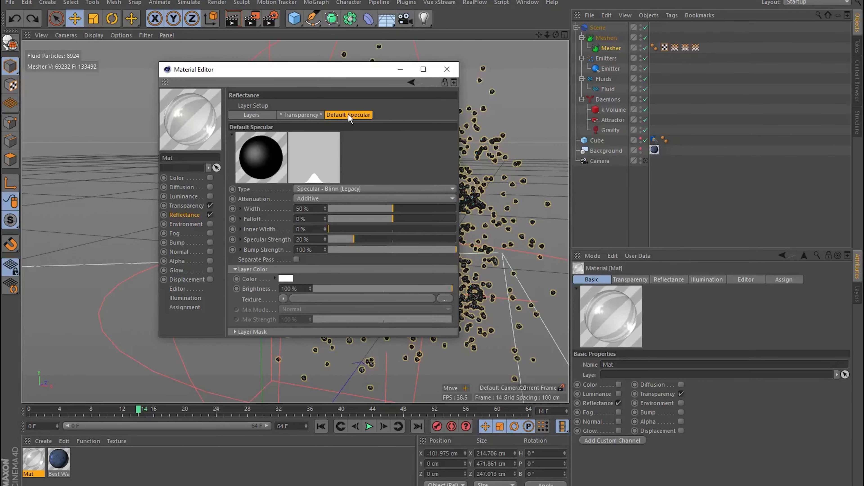
# Step: Remove the Default Specular layer from the material's Reflectance and add a Beckmann layer
pyautogui.click(252, 115)
pyautogui.click(261, 139)
pyautogui.click(272, 128)
pyautogui.click(242, 127)
pyautogui.click(293, 129)
pyautogui.scroll(-3, 240, 296)
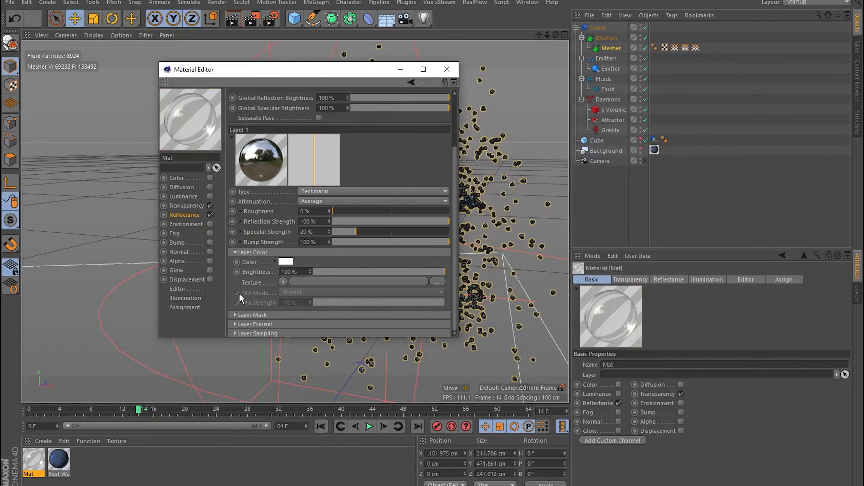
# Step: Set the Beckmann layer's Fresnel to Dielectric and choose a liquid preset for it
pyautogui.click(235, 323)
pyautogui.scroll(-2, 235, 321)
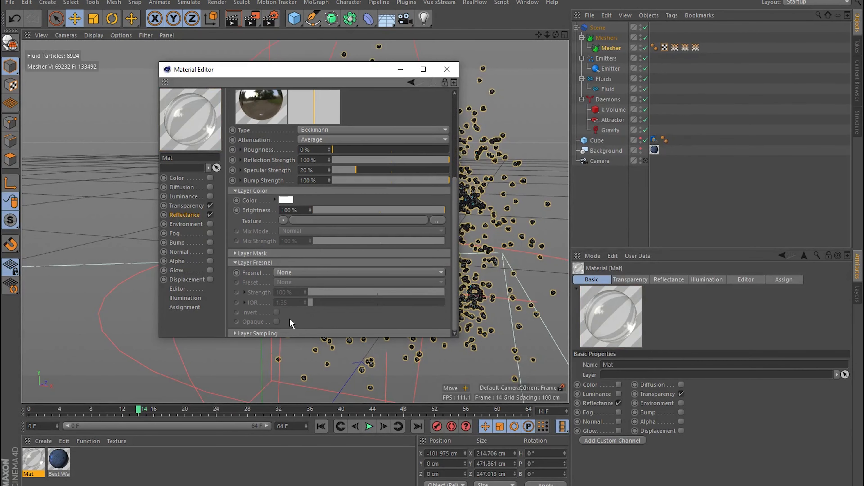
pyautogui.click(292, 273)
pyautogui.click(297, 290)
pyautogui.click(297, 285)
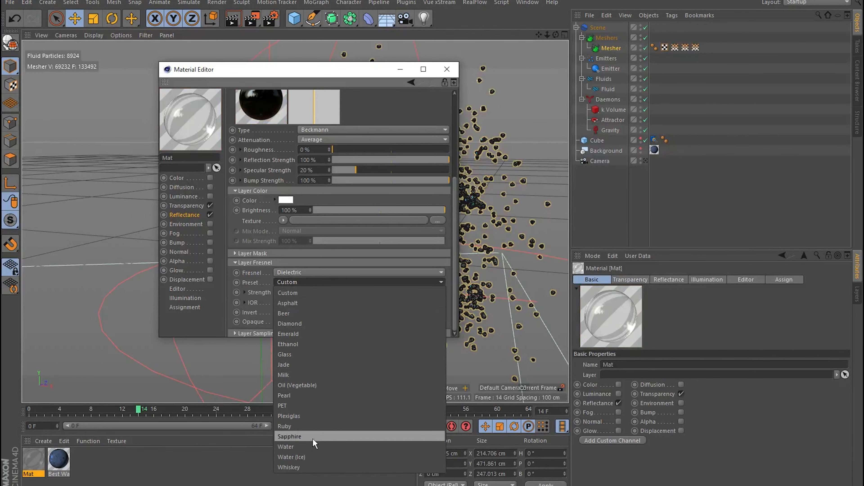
pyautogui.click(289, 468)
pyautogui.scroll(5, 340, 238)
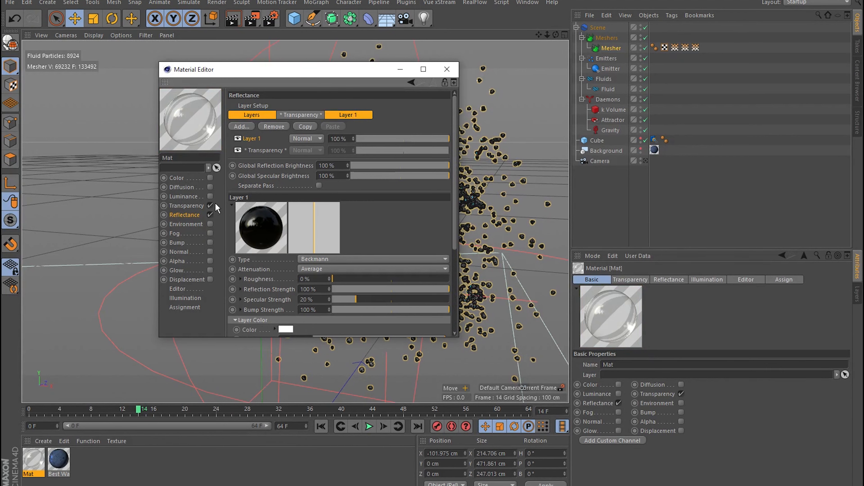
# Step: Compare the material with Transparency switched off and on again, and return to its Reflectance layers
pyautogui.click(210, 206)
pyautogui.click(210, 206)
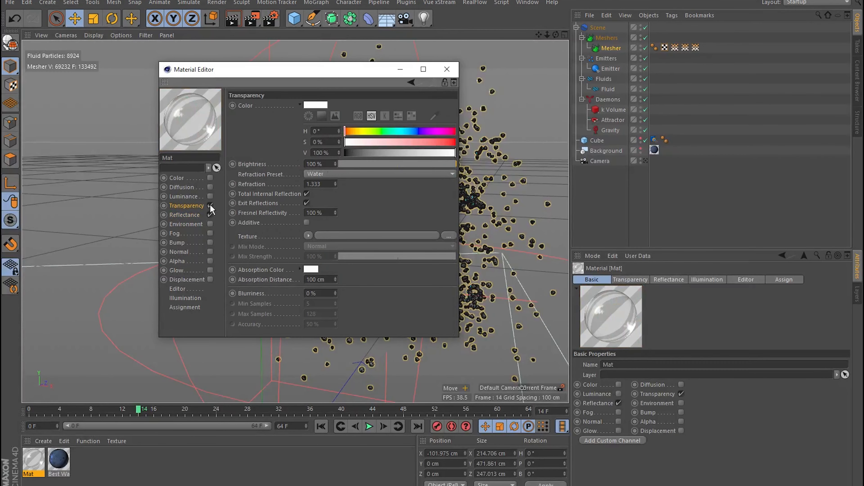
pyautogui.click(190, 215)
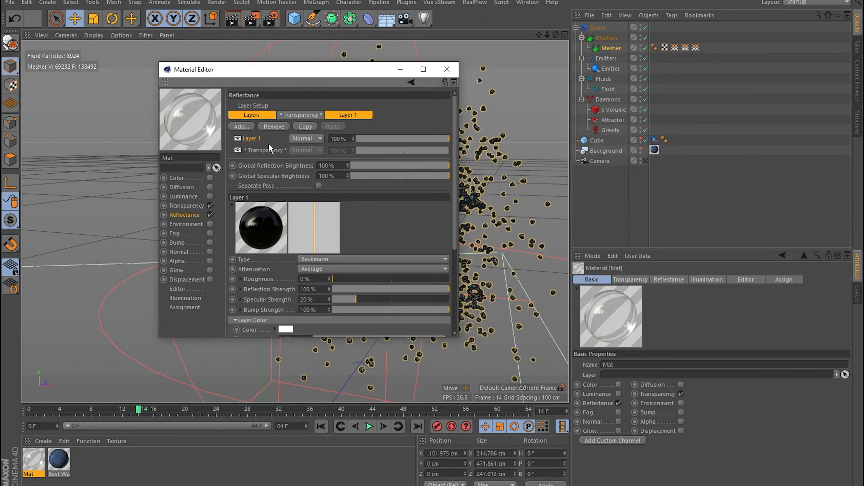
# Step: Load a Noise shader as the Layer Mask texture of the material's Beckmann reflectance layer
pyautogui.scroll(-4, 269, 249)
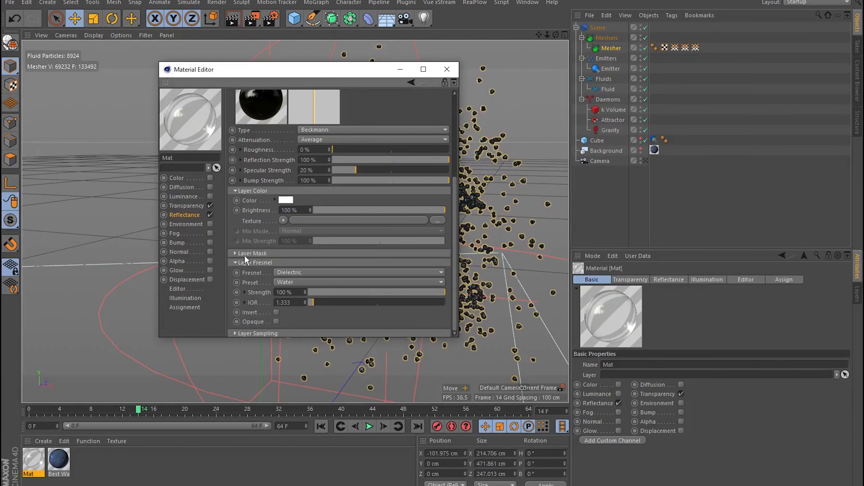
pyautogui.click(235, 253)
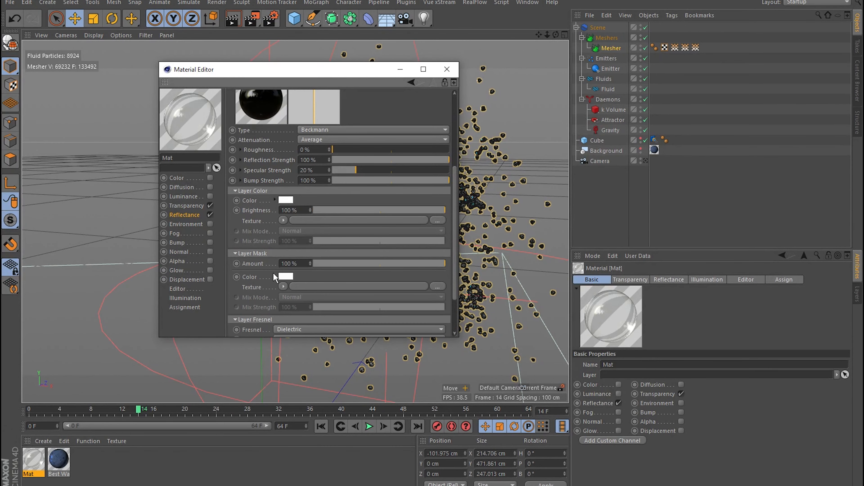
pyautogui.click(283, 287)
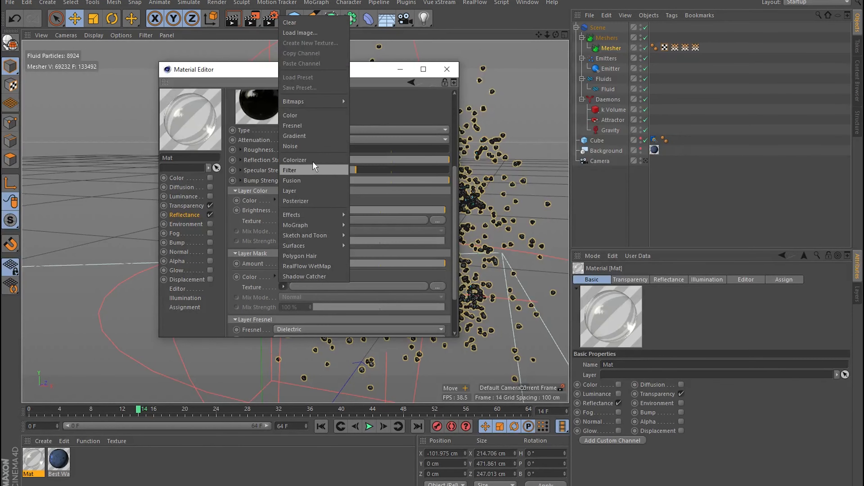
pyautogui.click(313, 146)
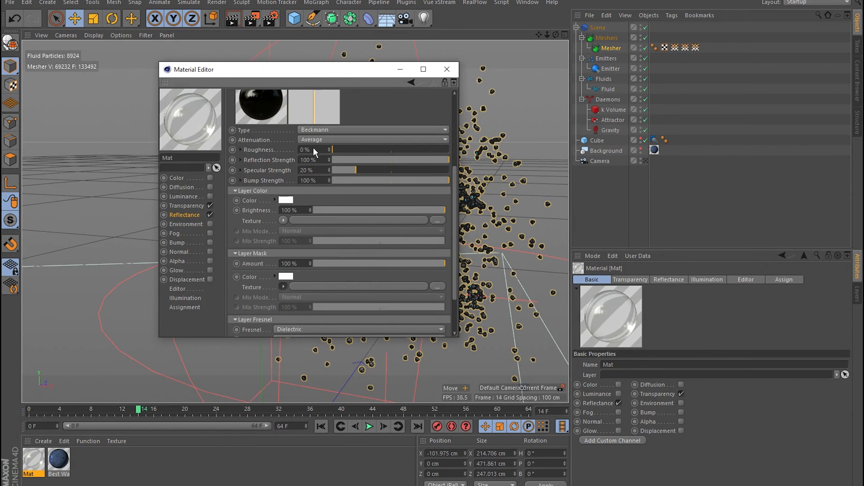
# Step: Set the Global Scale of the layer mask's noise to 1000% and return to the Reflectance layers
pyautogui.click(291, 306)
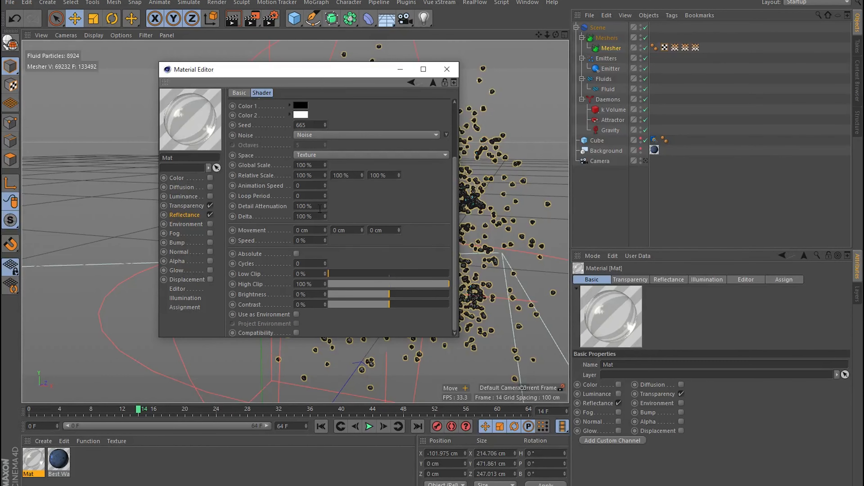
pyautogui.doubleClick(307, 165)
pyautogui.write('1000')
pyautogui.press('Return')
pyautogui.click(411, 83)
pyautogui.scroll(3, 253, 141)
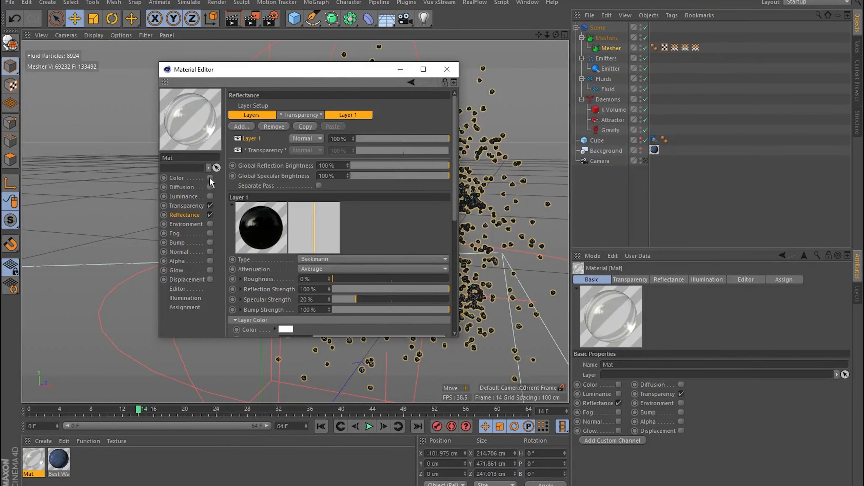
# Step: Enable the material's Displacement channel and load a Noise shader as its texture
pyautogui.click(210, 206)
pyautogui.click(210, 206)
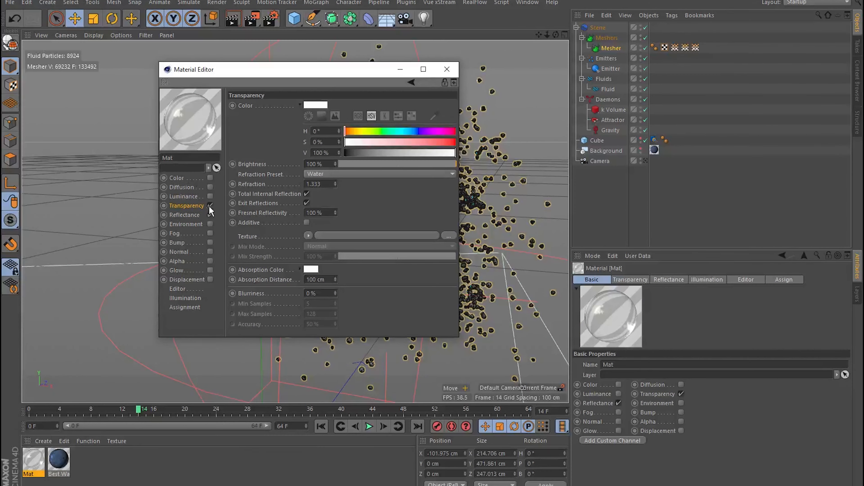
pyautogui.click(188, 278)
pyautogui.click(210, 279)
pyautogui.click(269, 140)
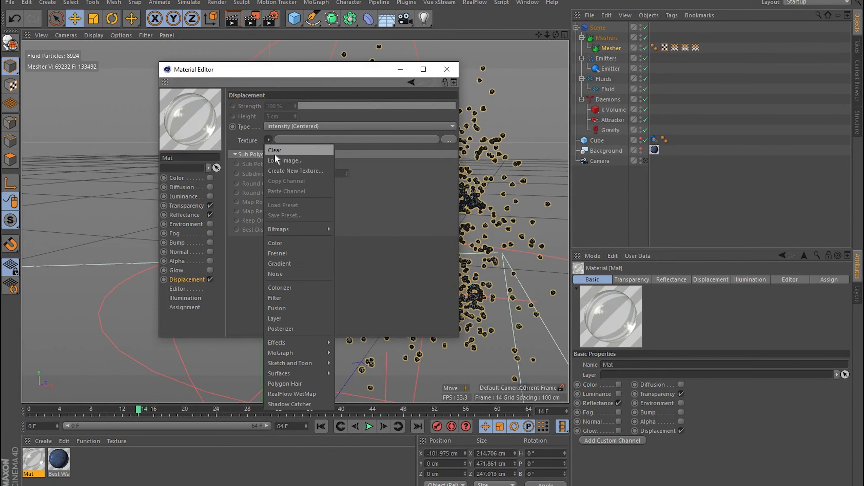
pyautogui.click(275, 274)
# Step: Set the Global Scale of the displacement noise to 1000%
pyautogui.click(356, 139)
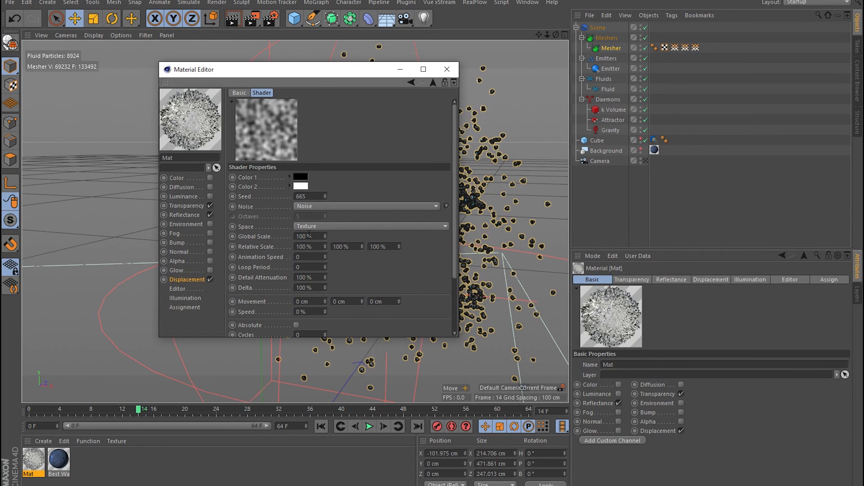
pyautogui.click(300, 236)
pyautogui.write('0')
pyautogui.press('Return')
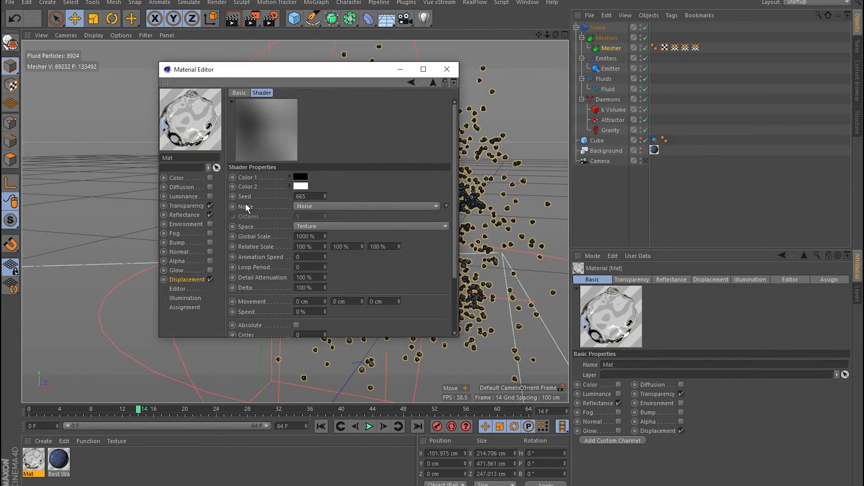
pyautogui.click(242, 93)
pyautogui.click(268, 96)
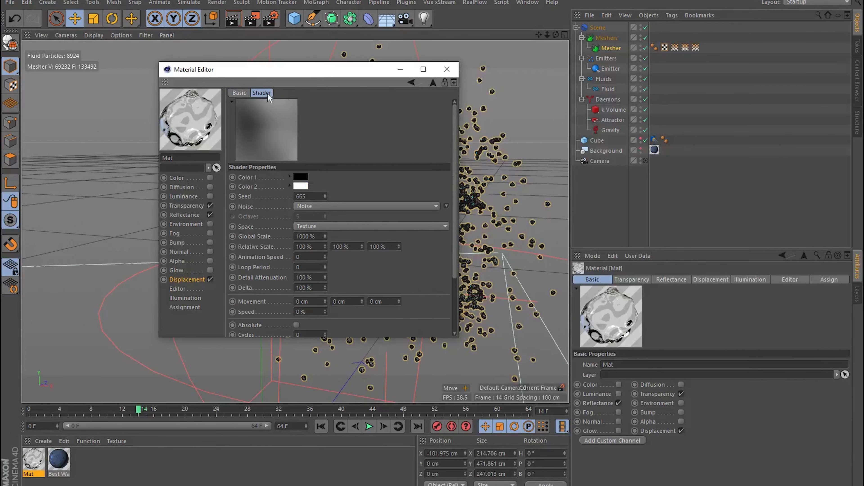
# Step: Return to the Displacement channel and set its Strength to 10%
pyautogui.click(433, 83)
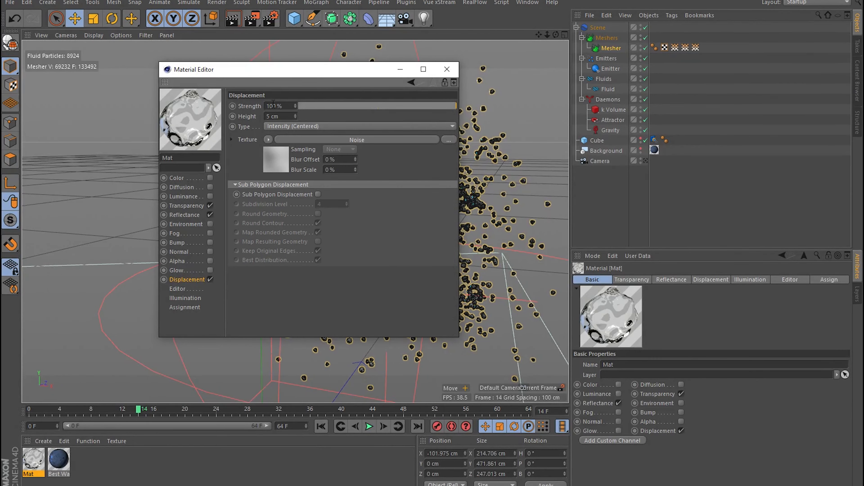
pyautogui.press('Delete')
pyautogui.press('Return')
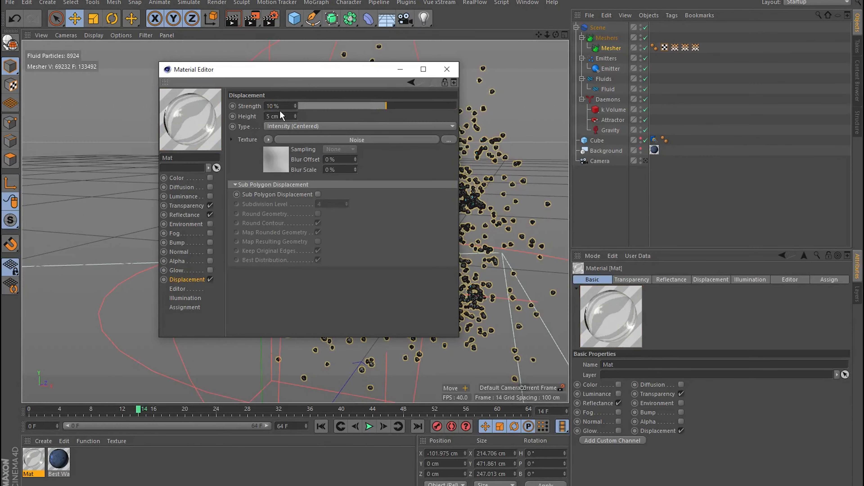
# Step: Close the material editor and apply the Mat material to the RealFlow Scene object
pyautogui.click(447, 70)
pyautogui.moveTo(34, 460); pyautogui.dragTo(599, 26)
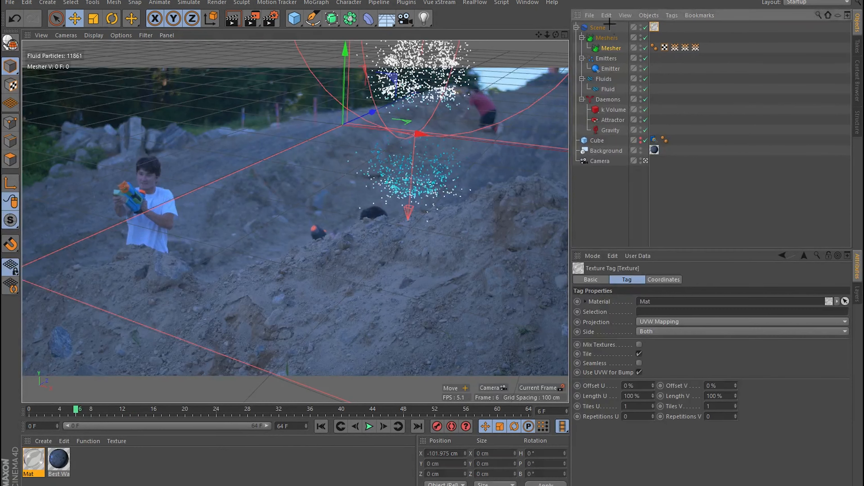
pyautogui.click(602, 29)
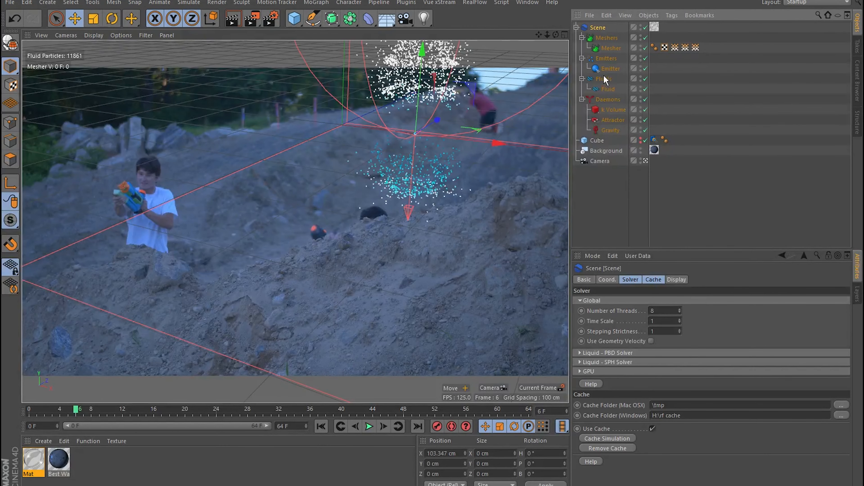
# Step: Build the Mesher's fluid mesh at frame 6 and render the active view
pyautogui.click(611, 48)
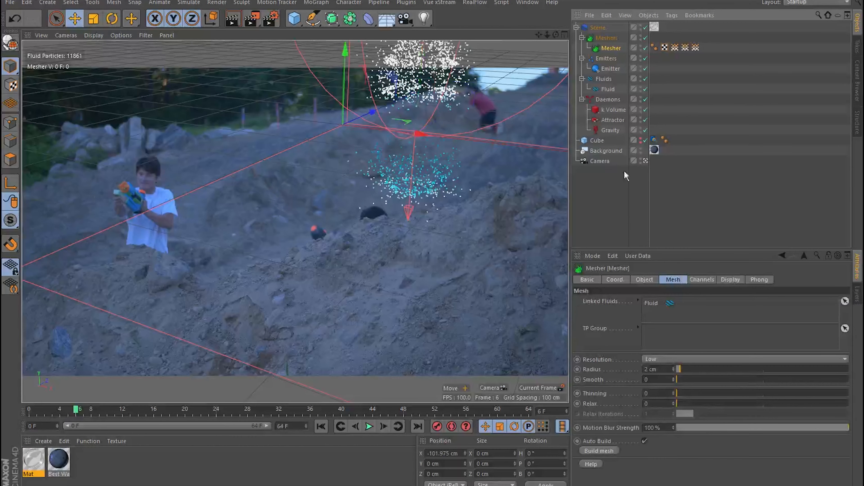
pyautogui.click(606, 449)
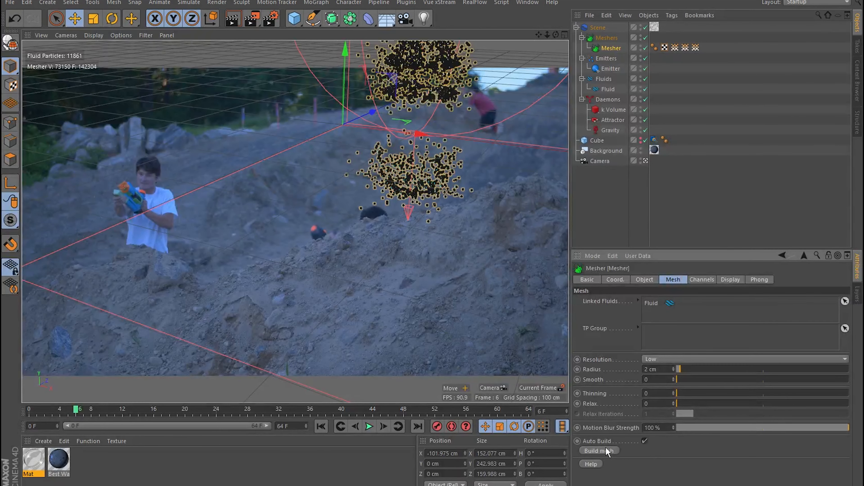
pyautogui.click(234, 16)
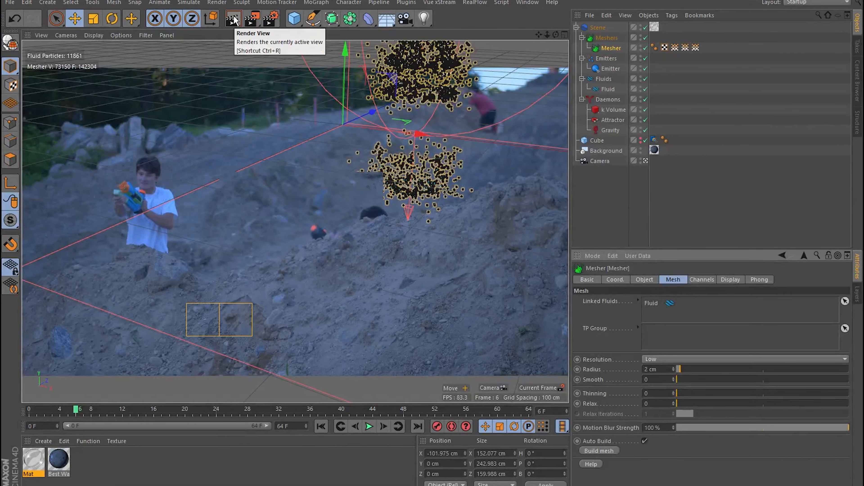